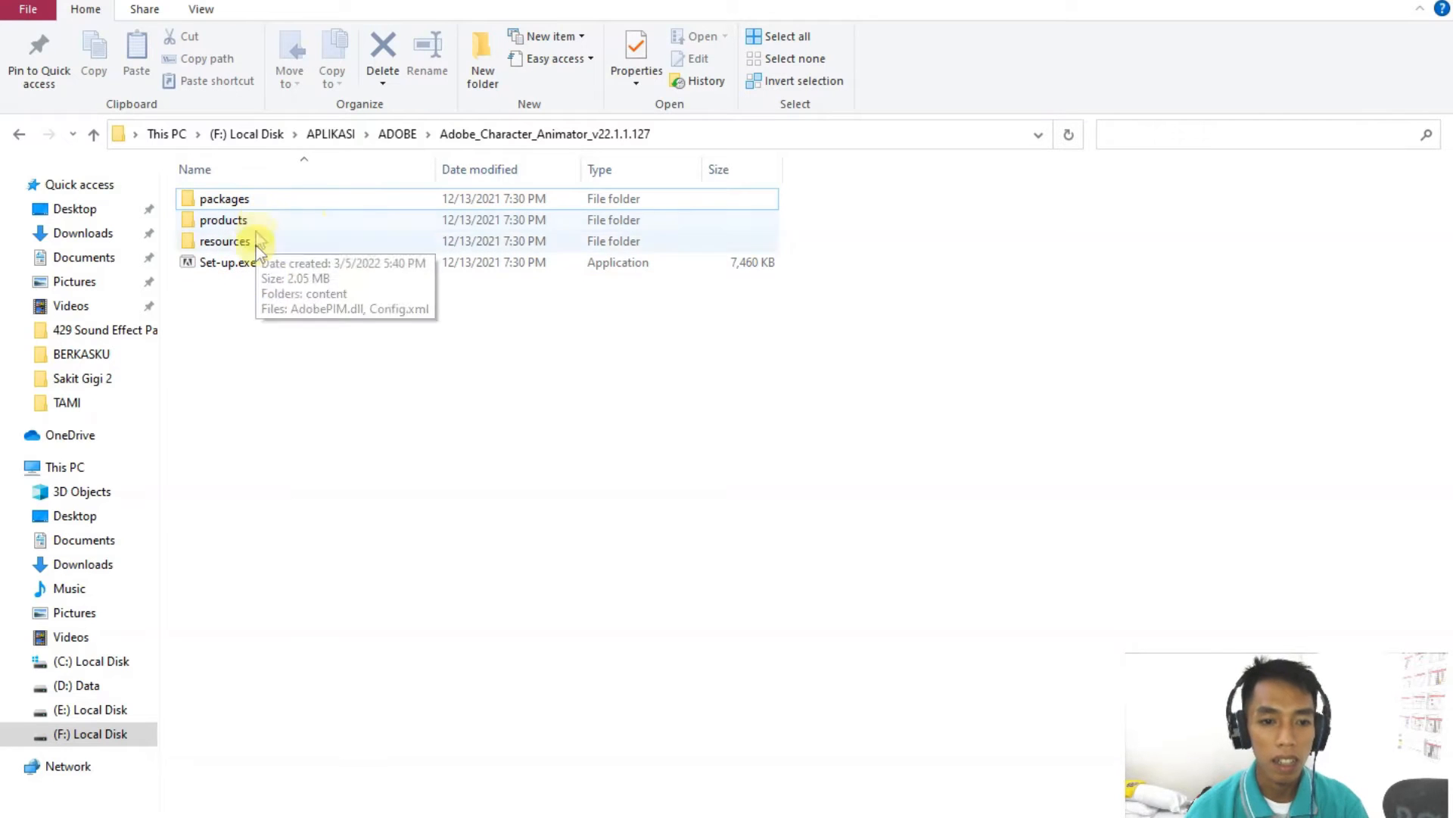
Run Set-up.exe from the Adobe_Character_Animator_v22.1.1.127 folder and check the network connection while the installer is open
left_click(242, 267)
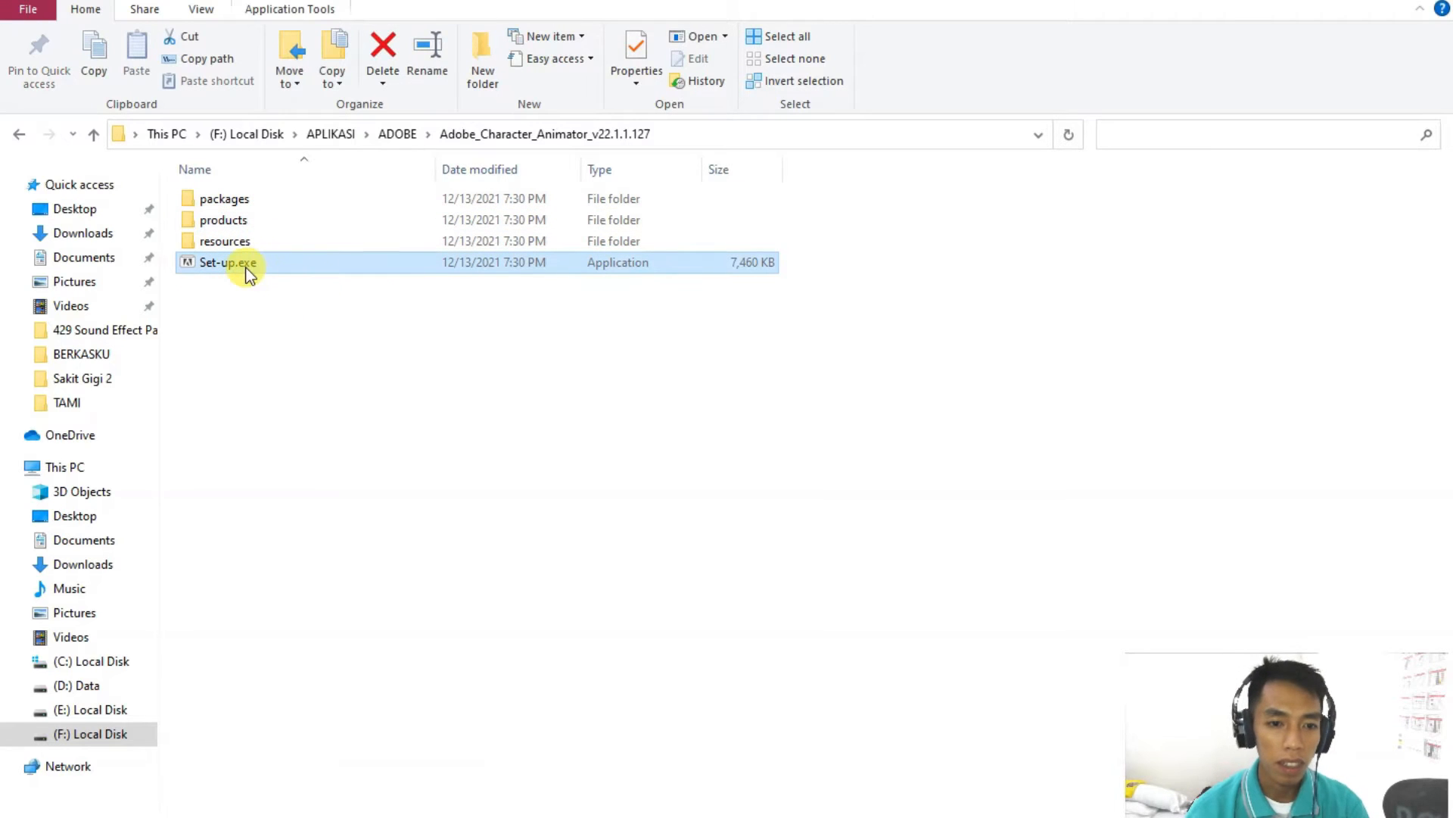
double_click(298, 269)
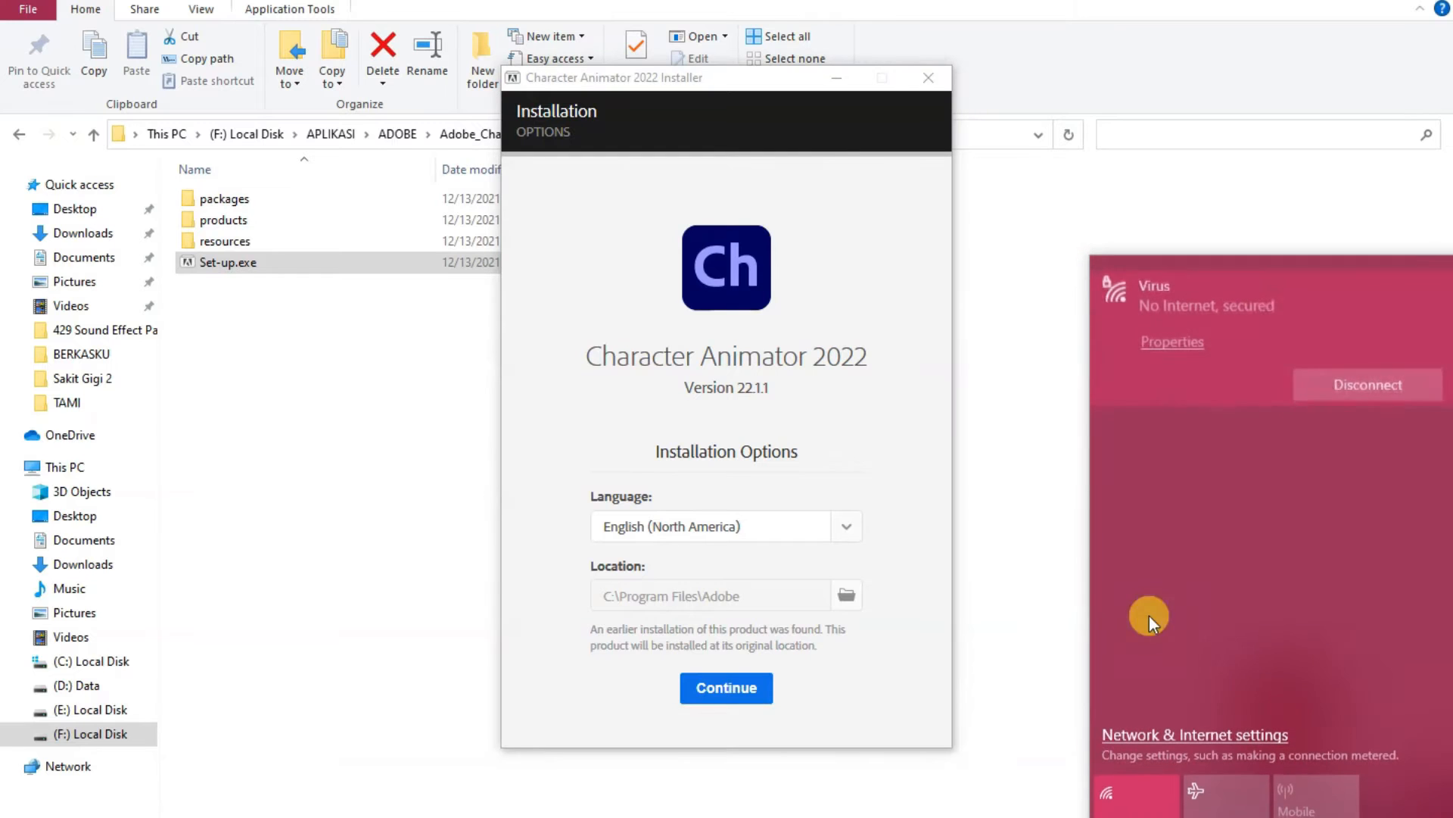
left_click(1319, 394)
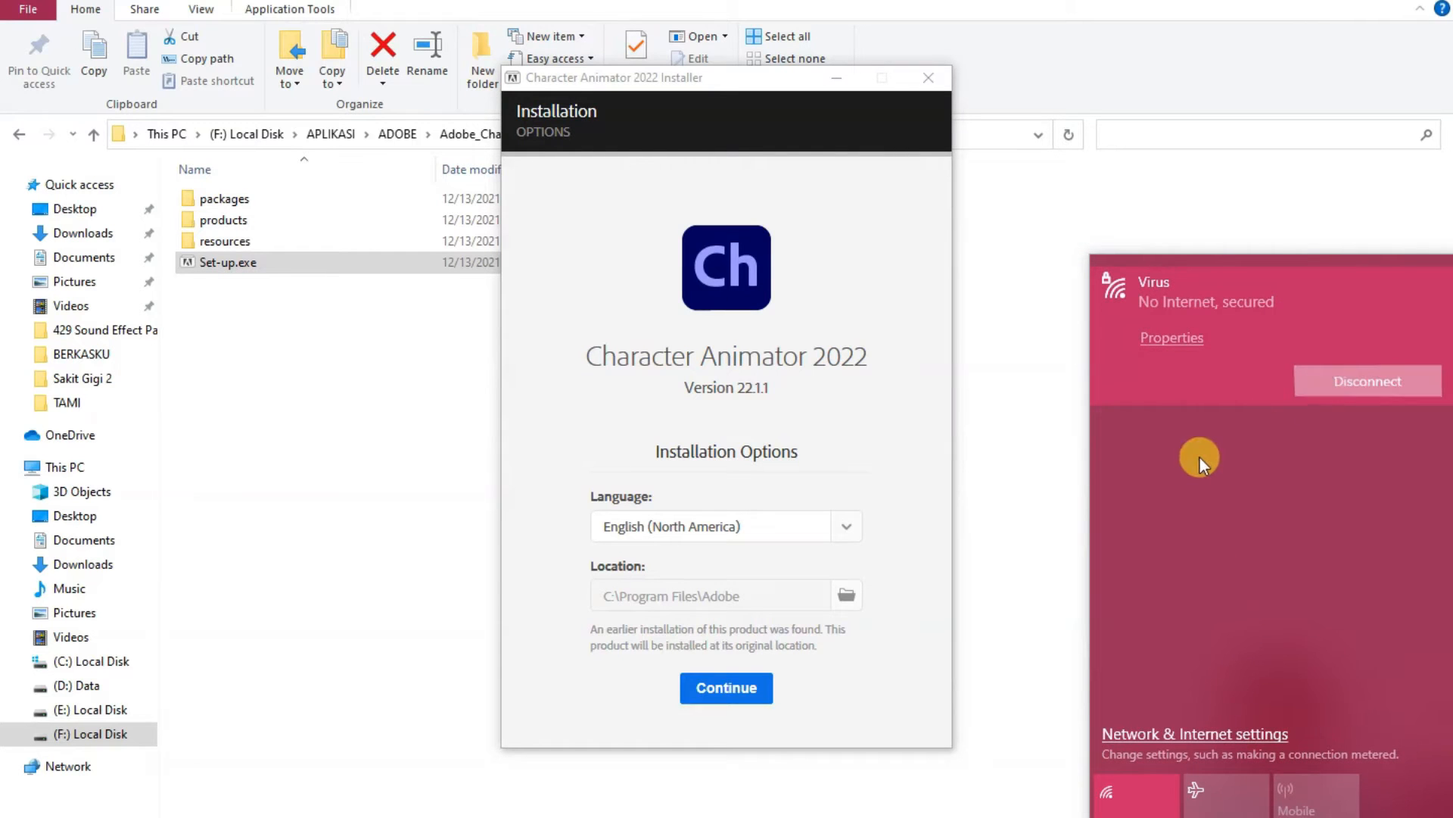
left_click(1062, 433)
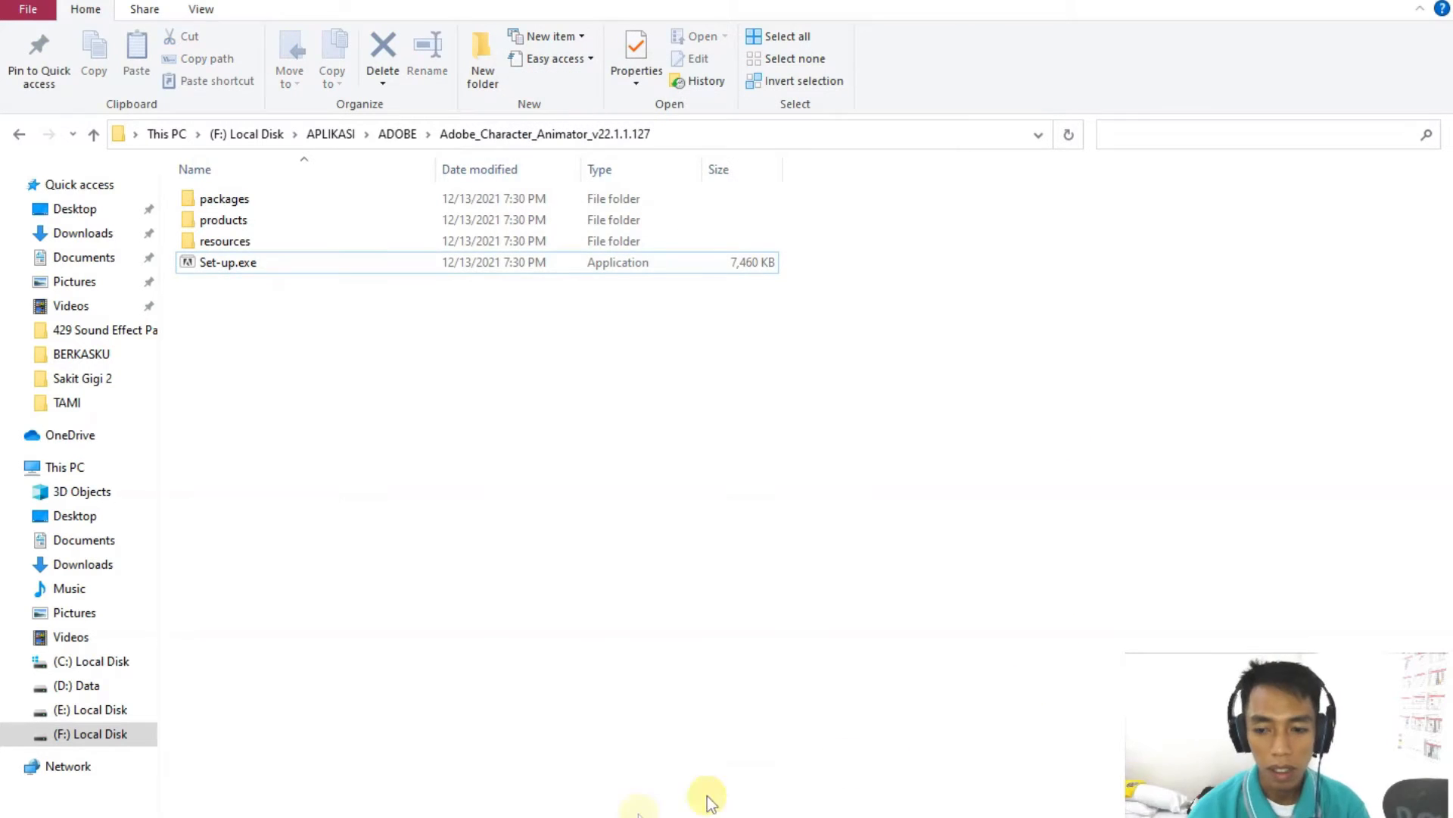
left_click(643, 816)
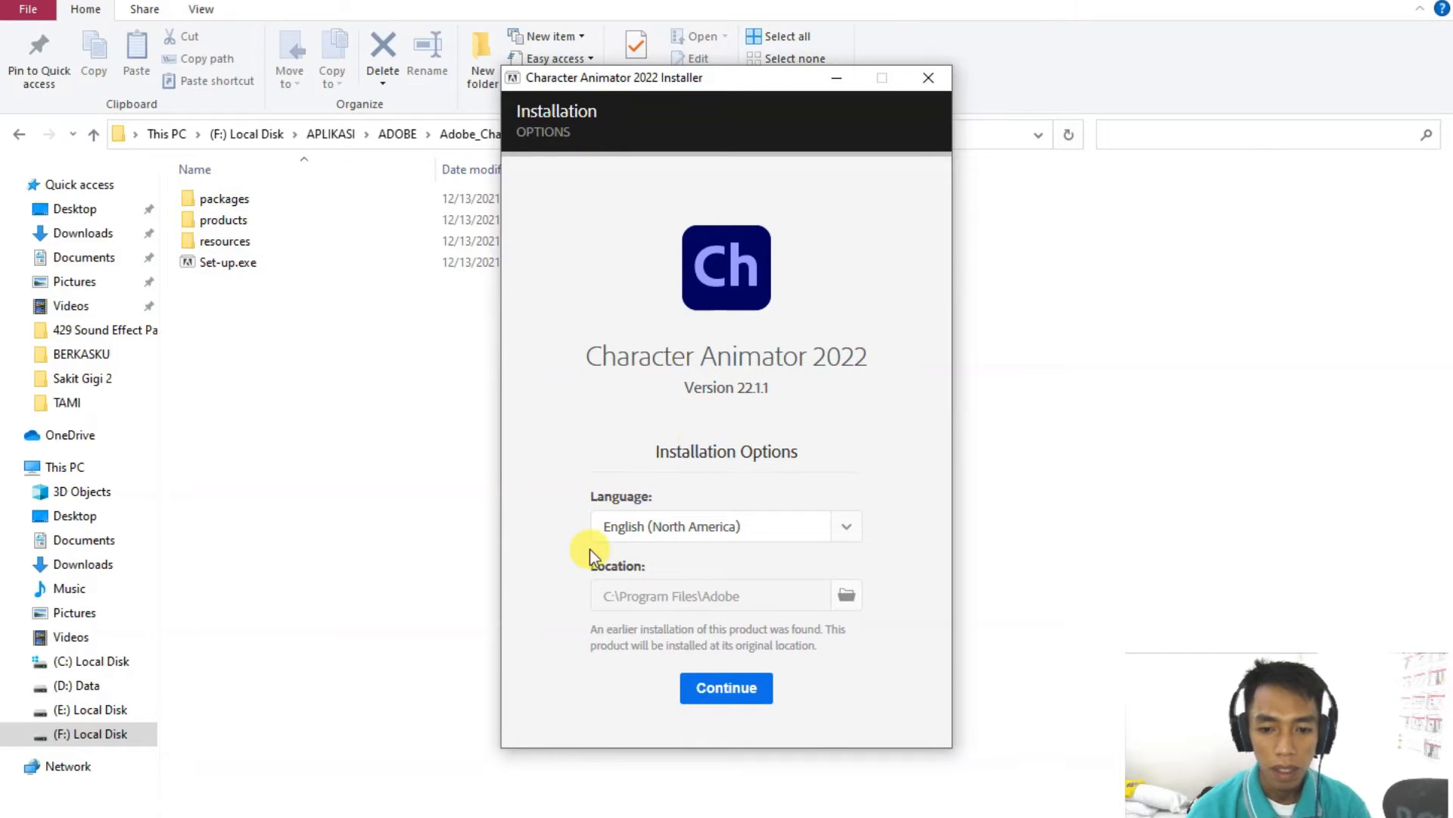
Look through the installer's language options and quit the Character Animator 2022 installation
left_click(625, 534)
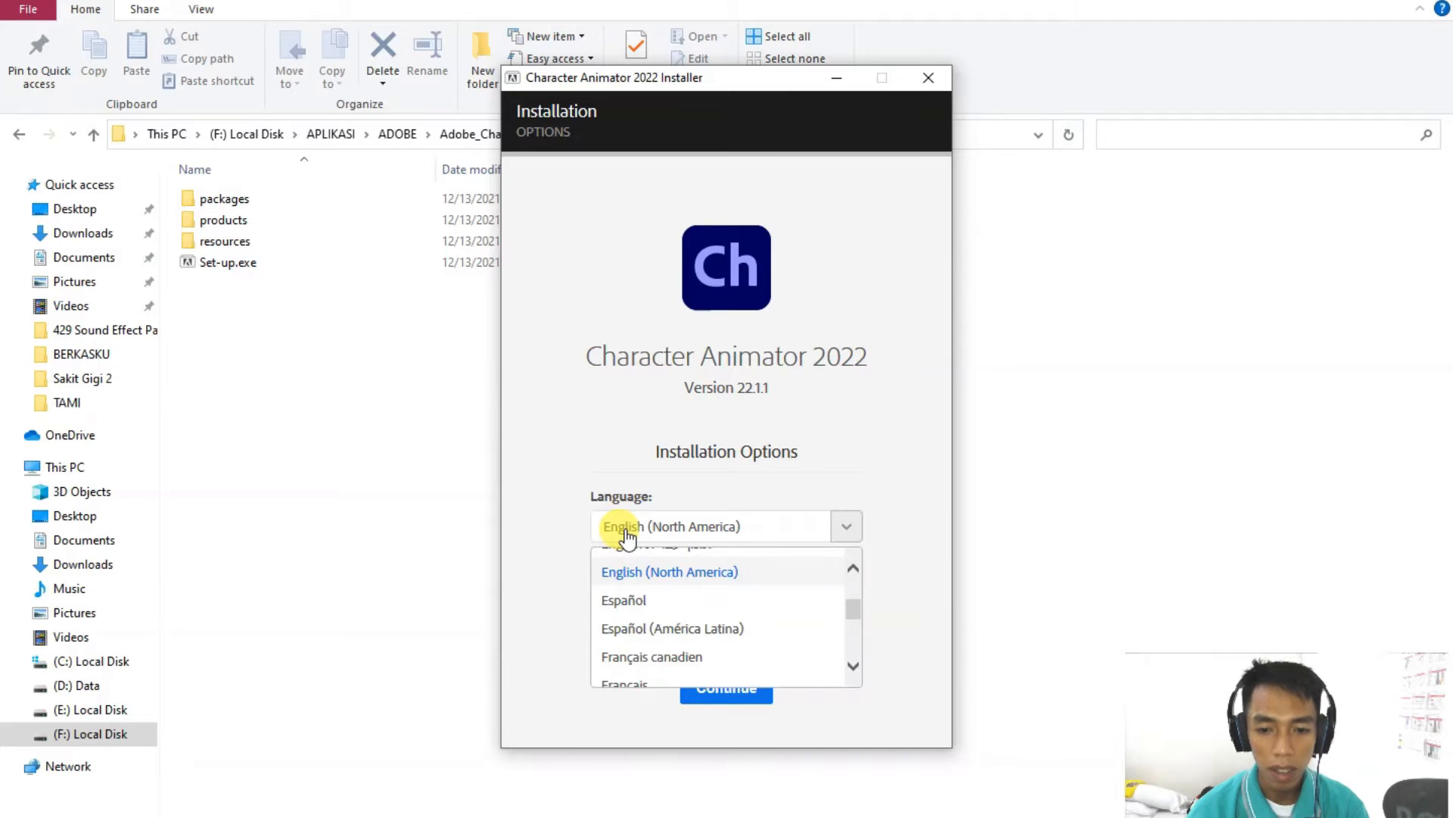
left_click(625, 534)
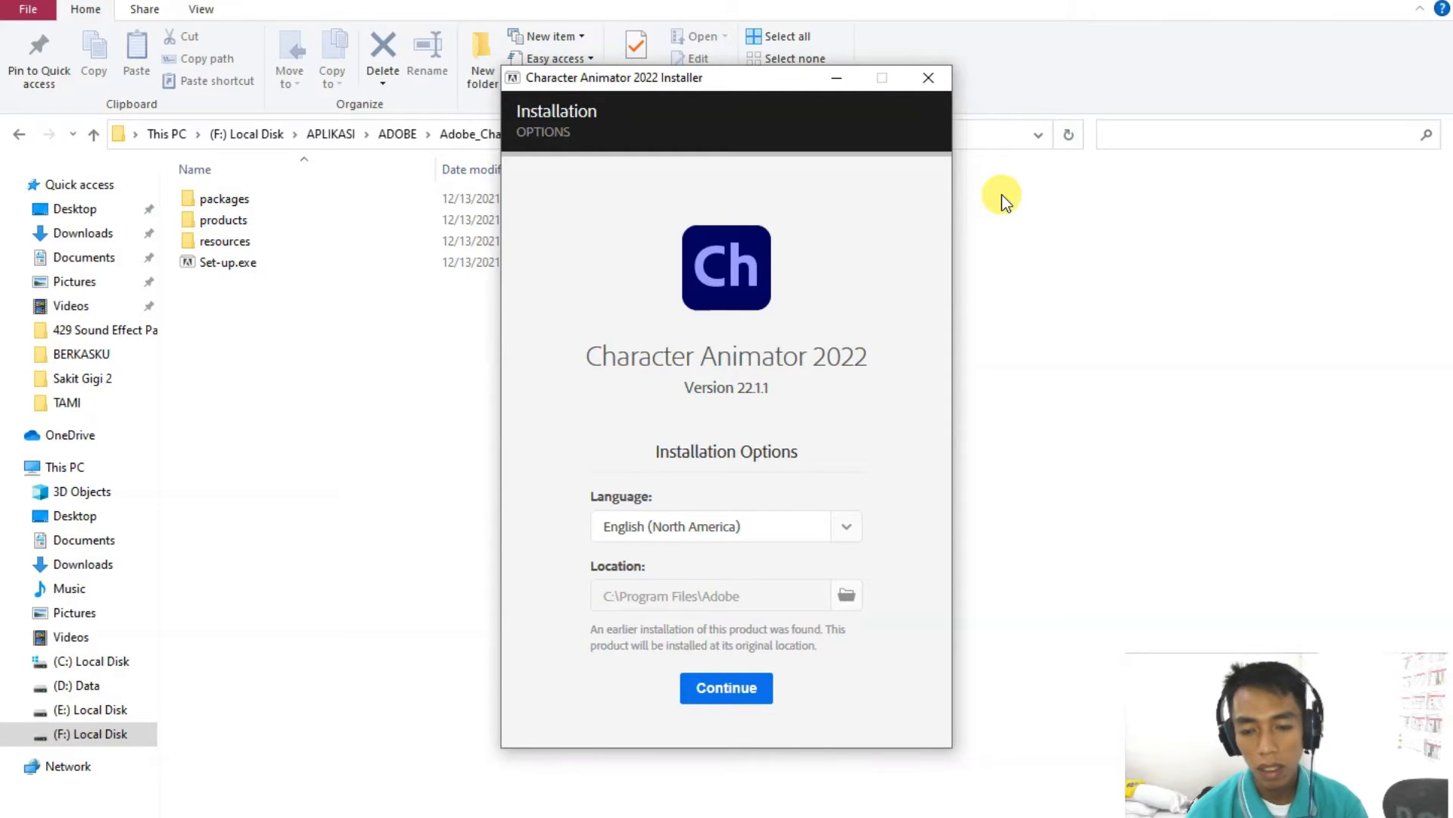
left_click(942, 79)
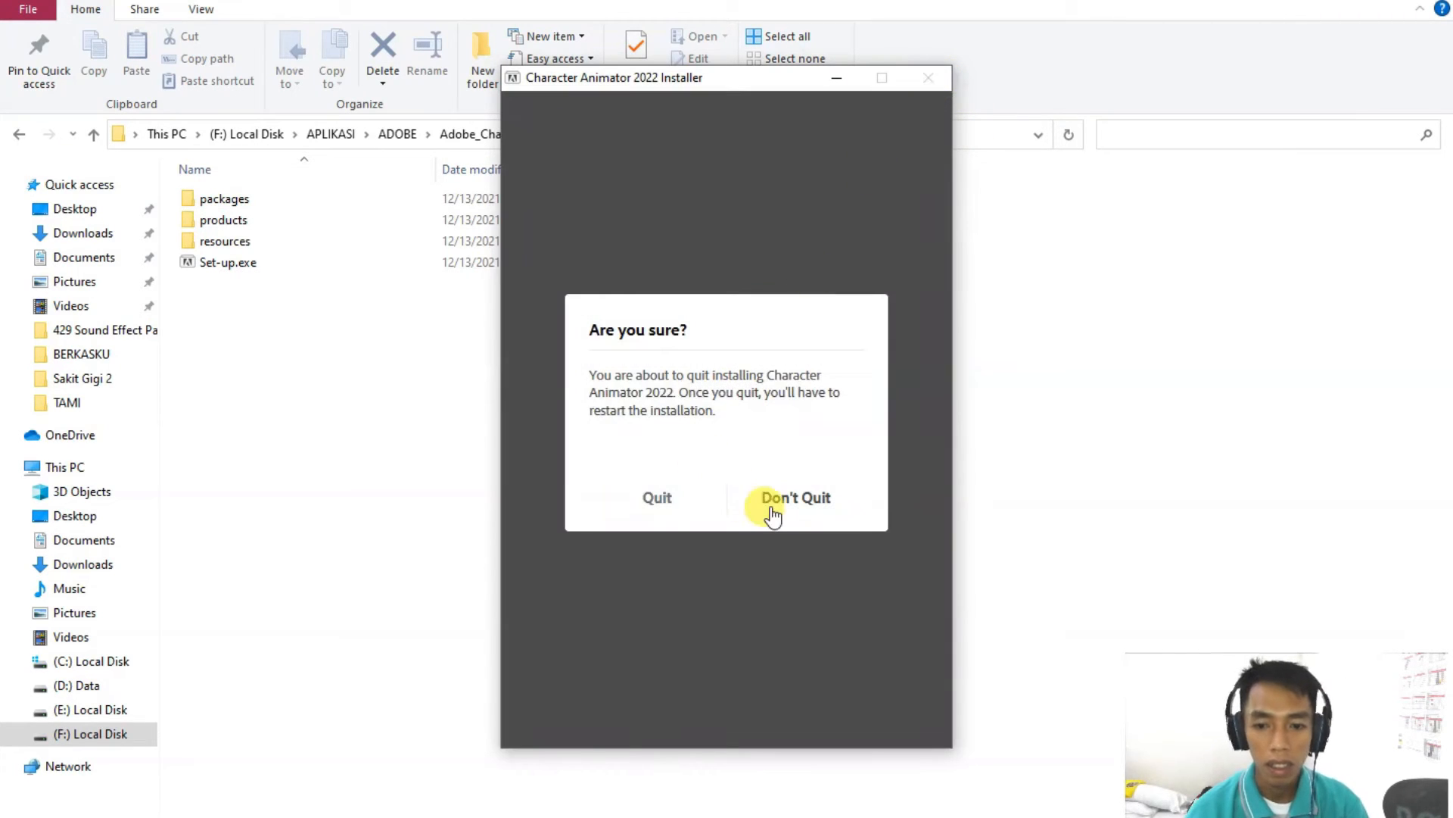
left_click(771, 507)
left_click(925, 79)
left_click(656, 500)
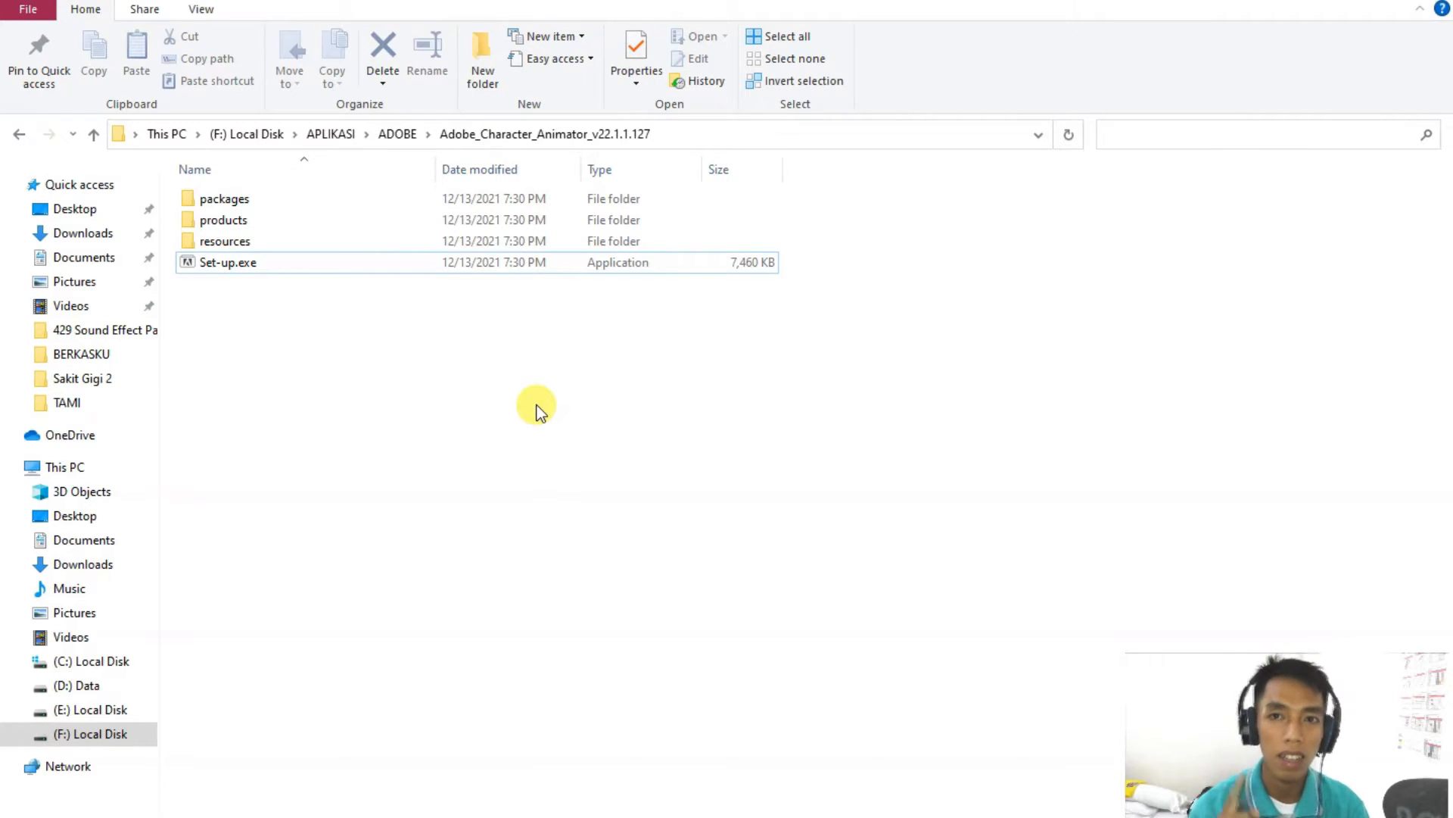
Switch to the desktop, move the Adobe Character Animator 2022 shortcut near OBS Studio and launch the program
left_click(1423, 2)
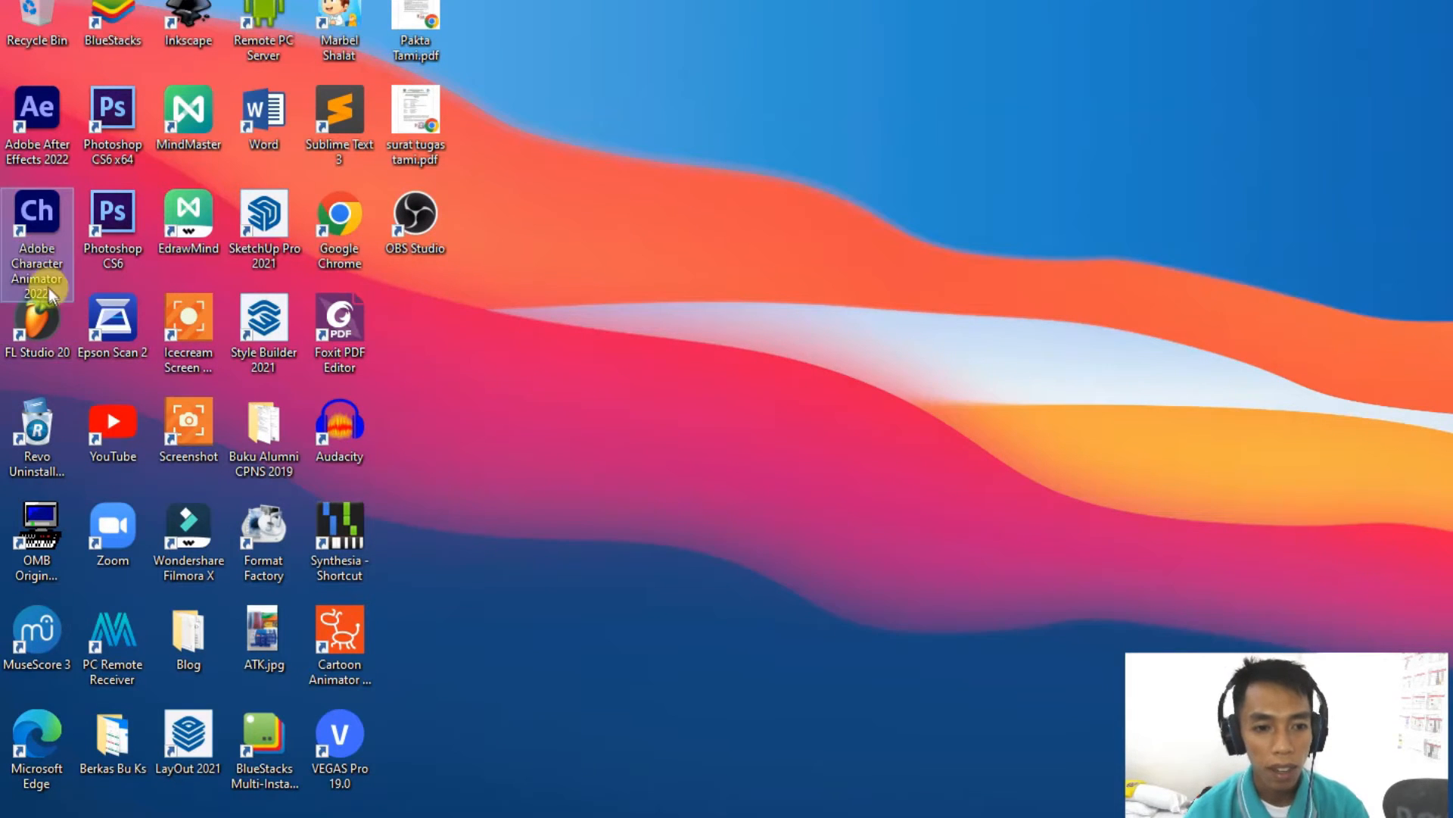
left_click_drag(50, 294, 759, 218)
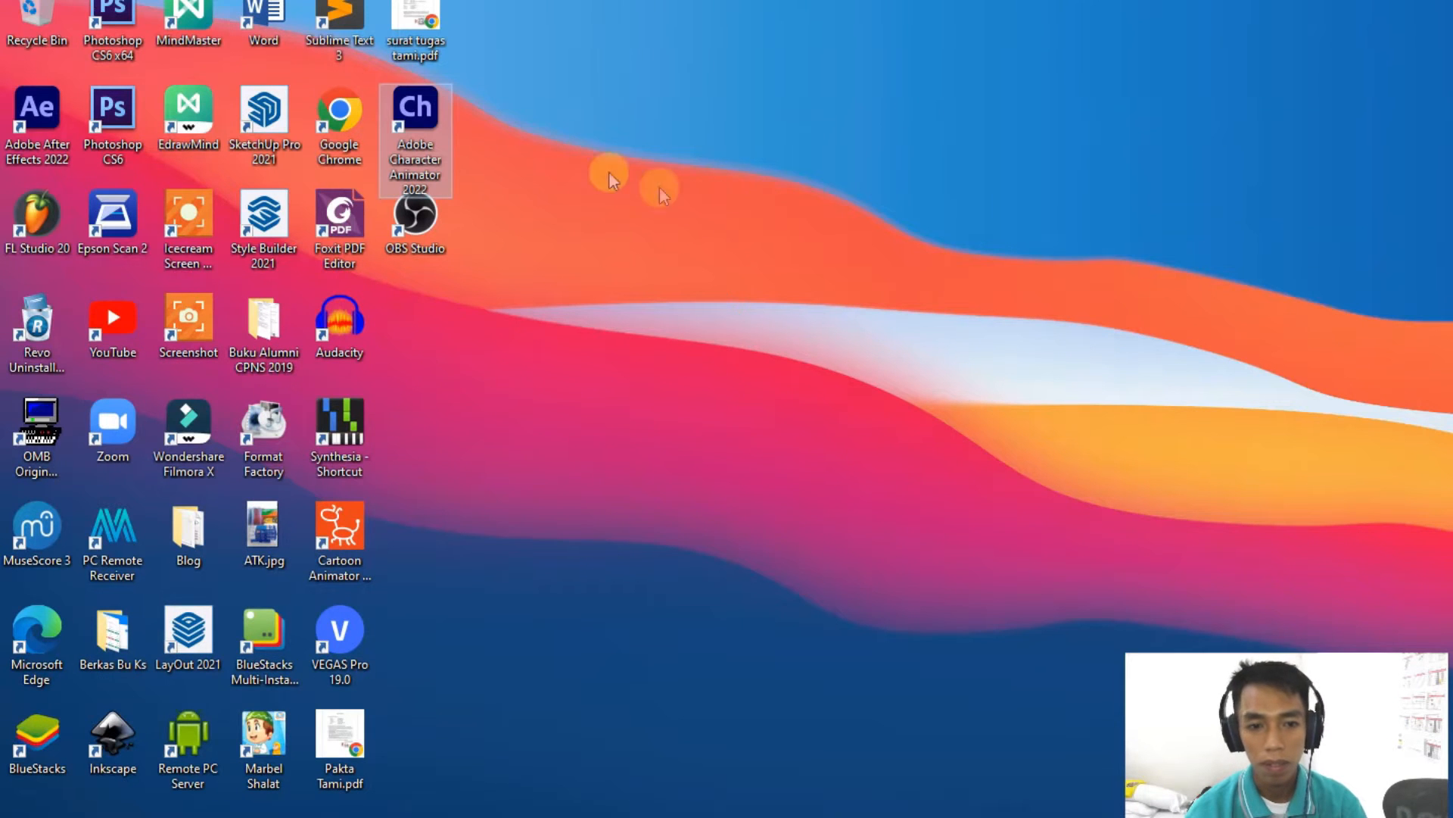
left_click_drag(424, 121, 416, 241)
double_click(416, 240)
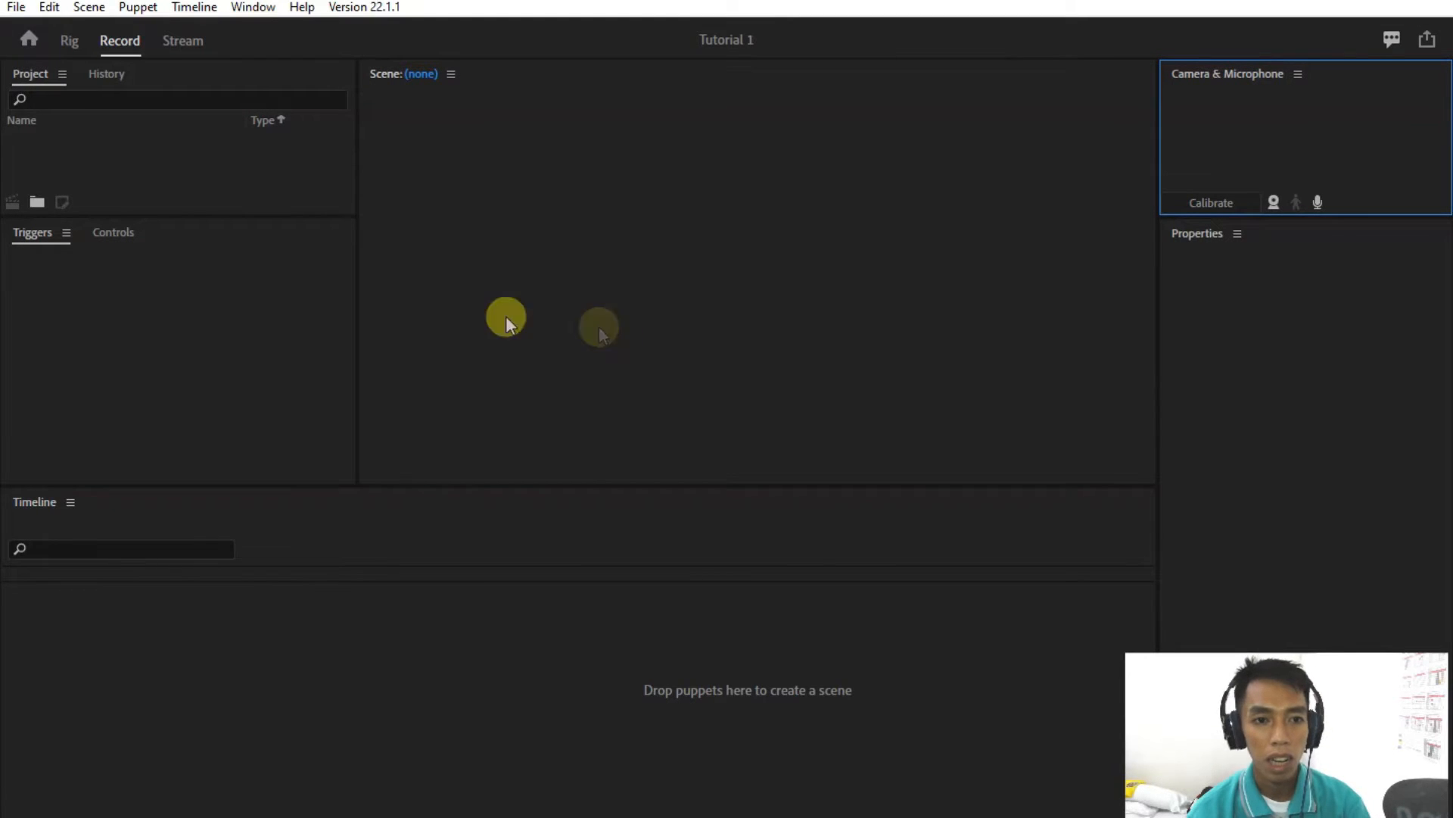
Browse the example puppets on the Home screen and create a new project named "Tutorial 2" in the Sakit Gigi 2 folder
left_click(29, 39)
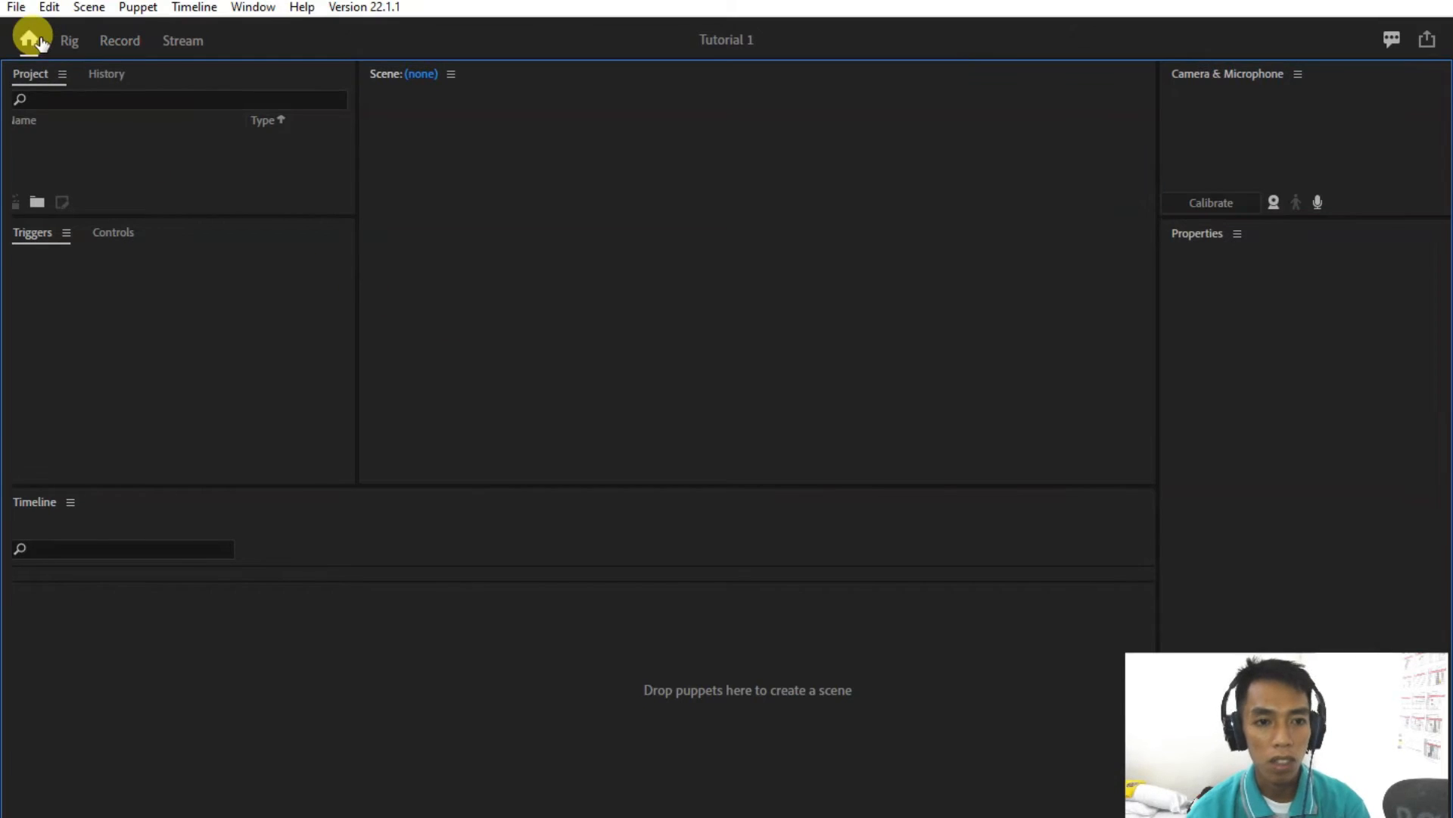
mouse_move(640, 562)
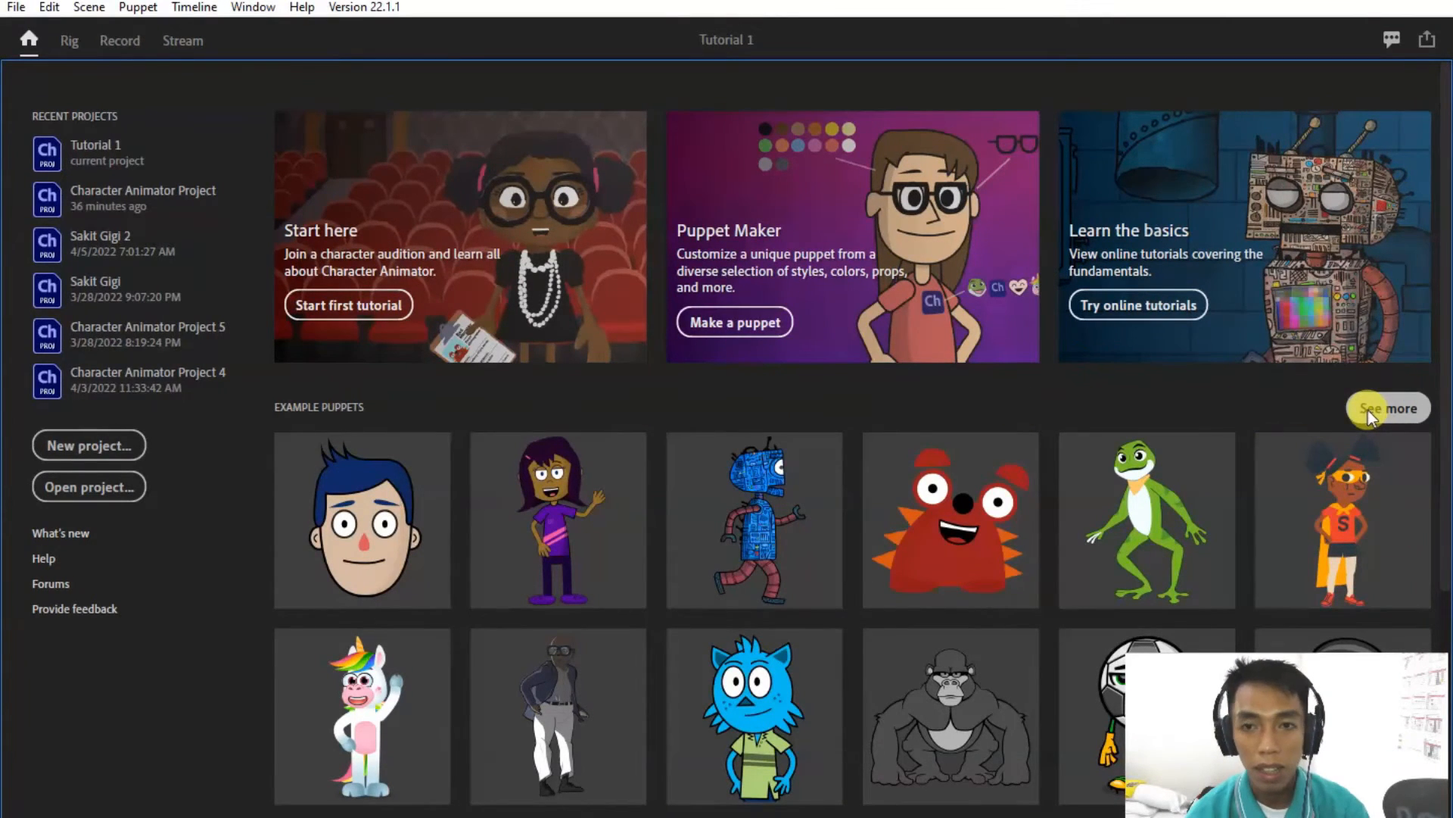
scroll(869, 496, "down", 5)
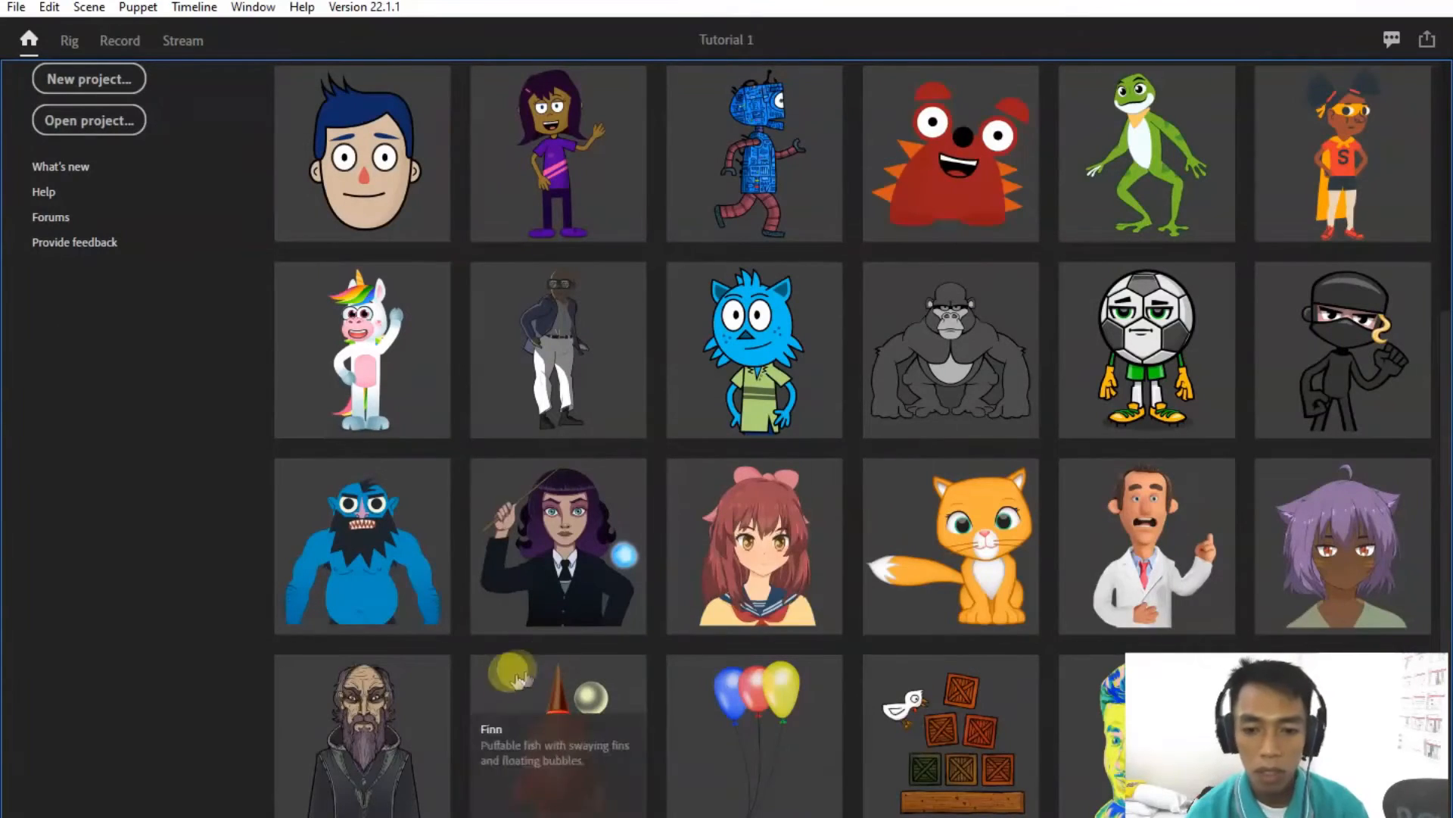
scroll(640, 511, "up", 5)
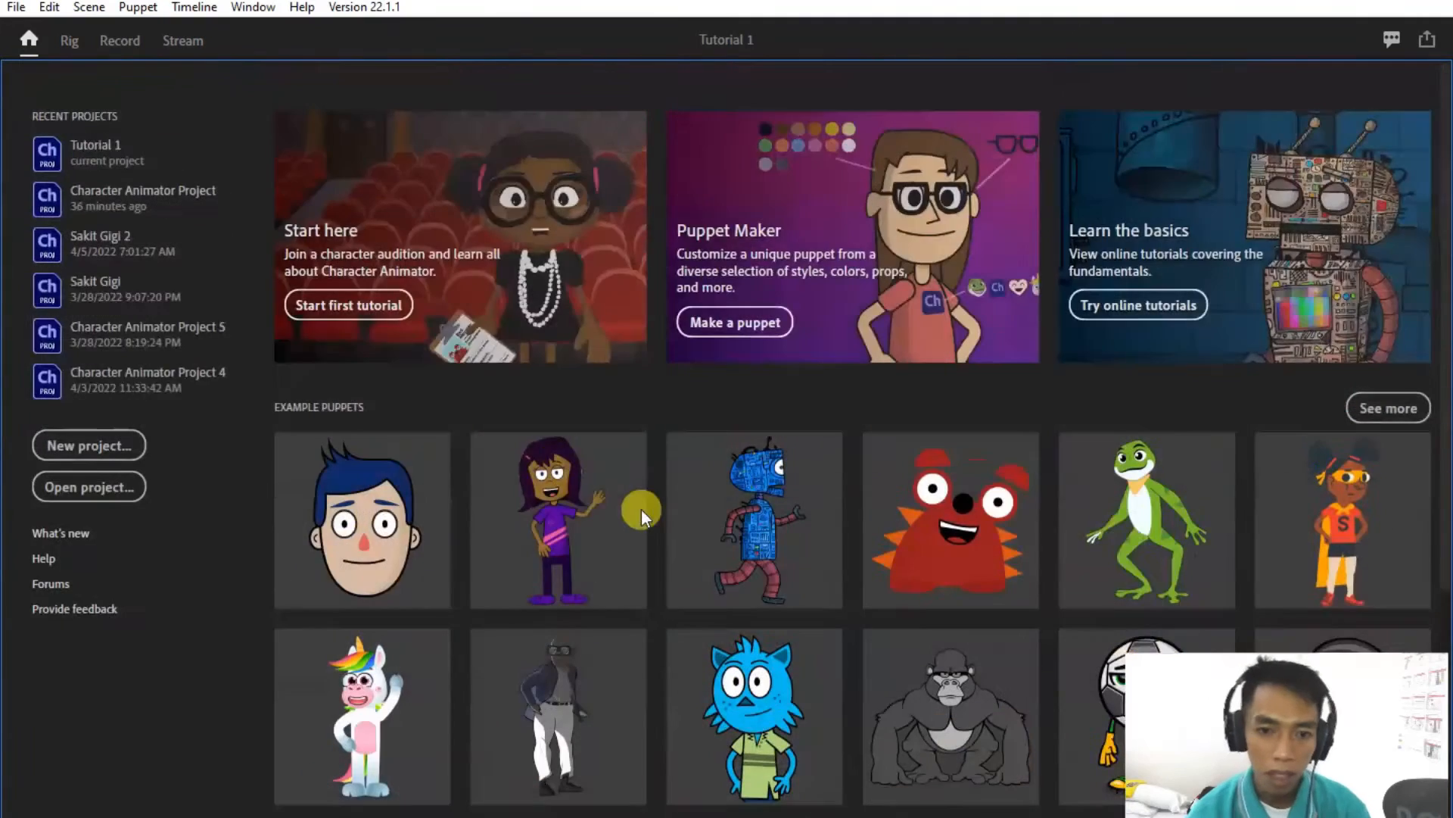
scroll(859, 545, "down", 3)
scroll(869, 556, "up", 3)
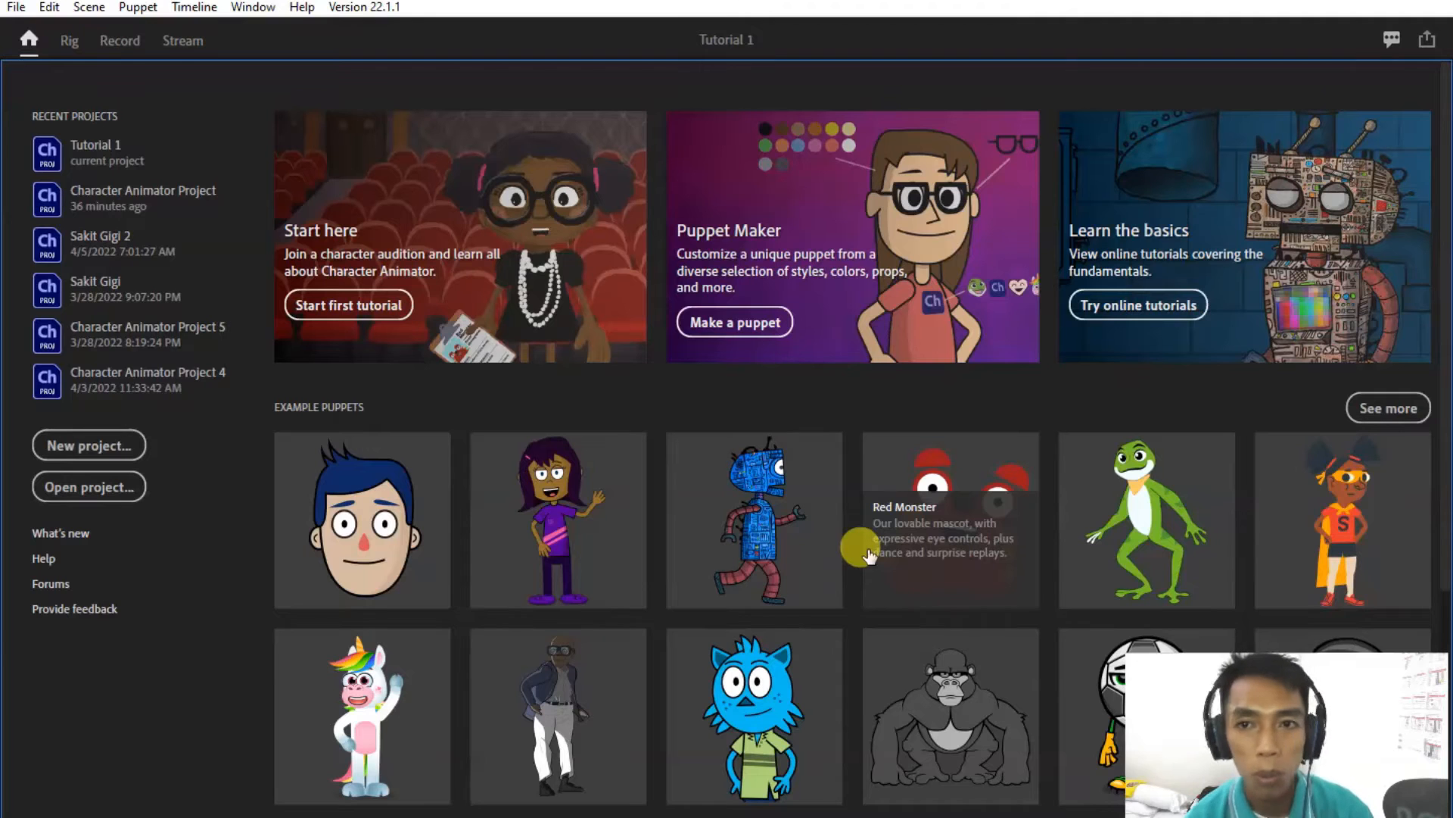
left_click(73, 446)
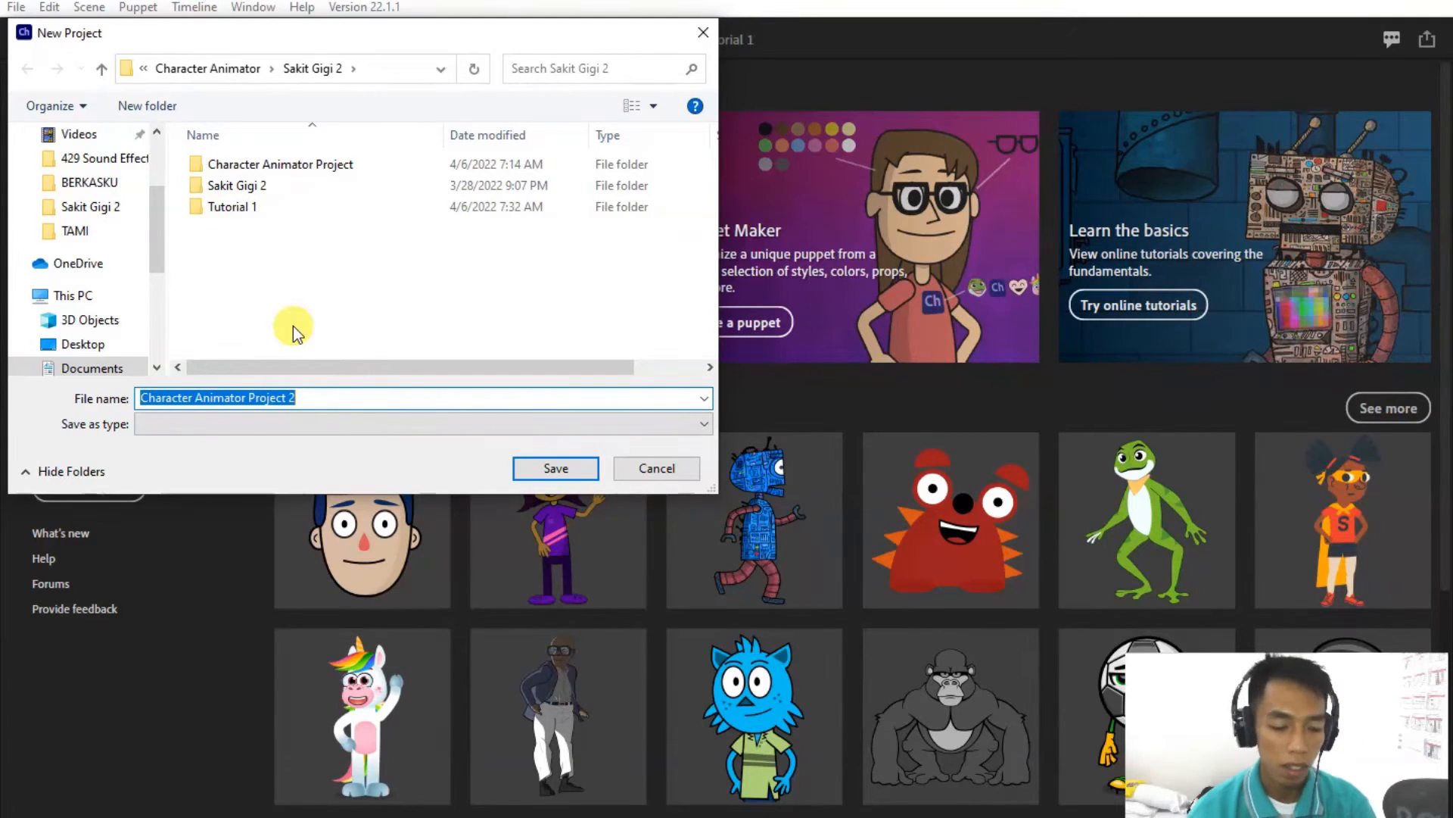
type("Tuto")
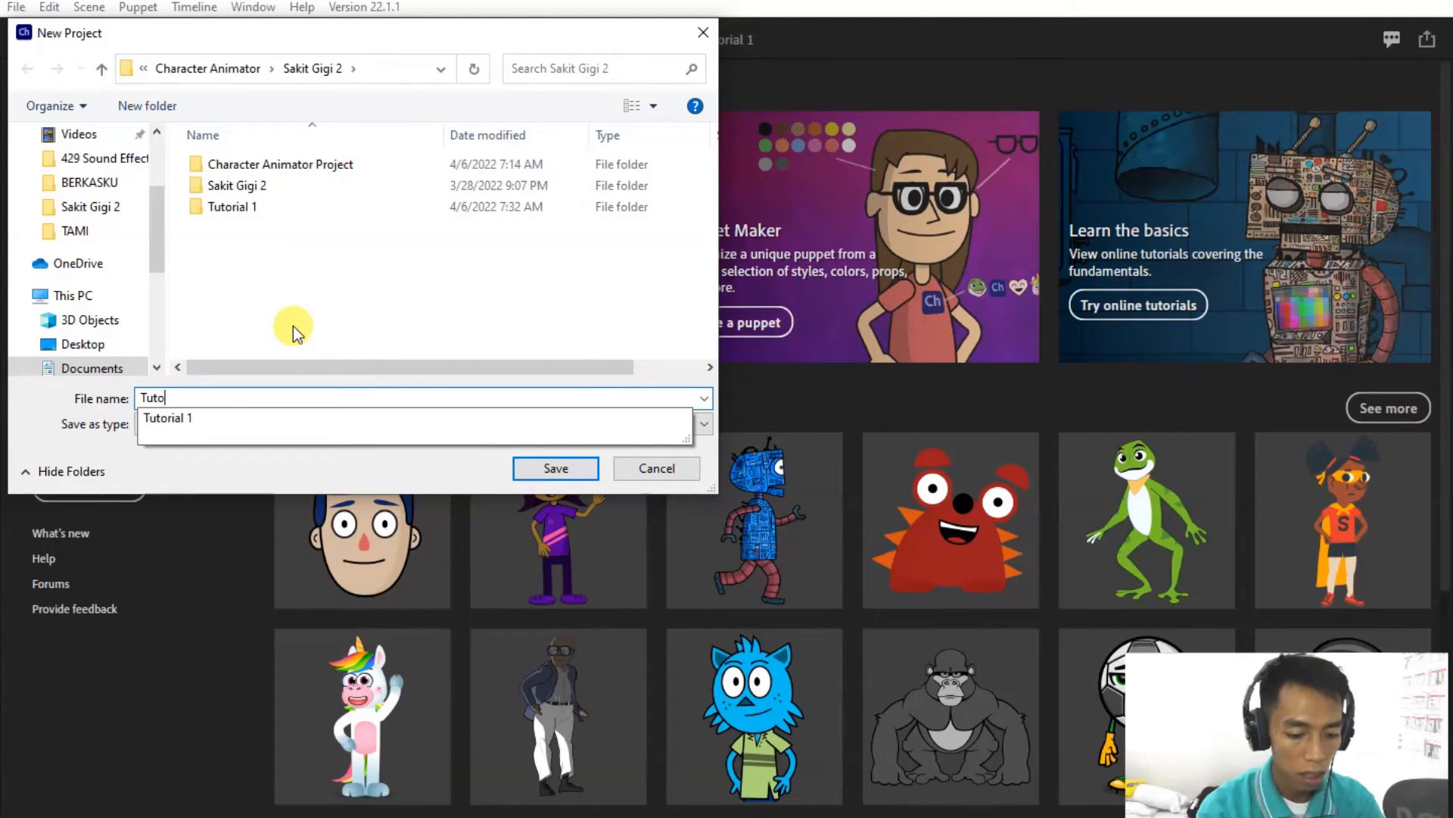
type("rial 2")
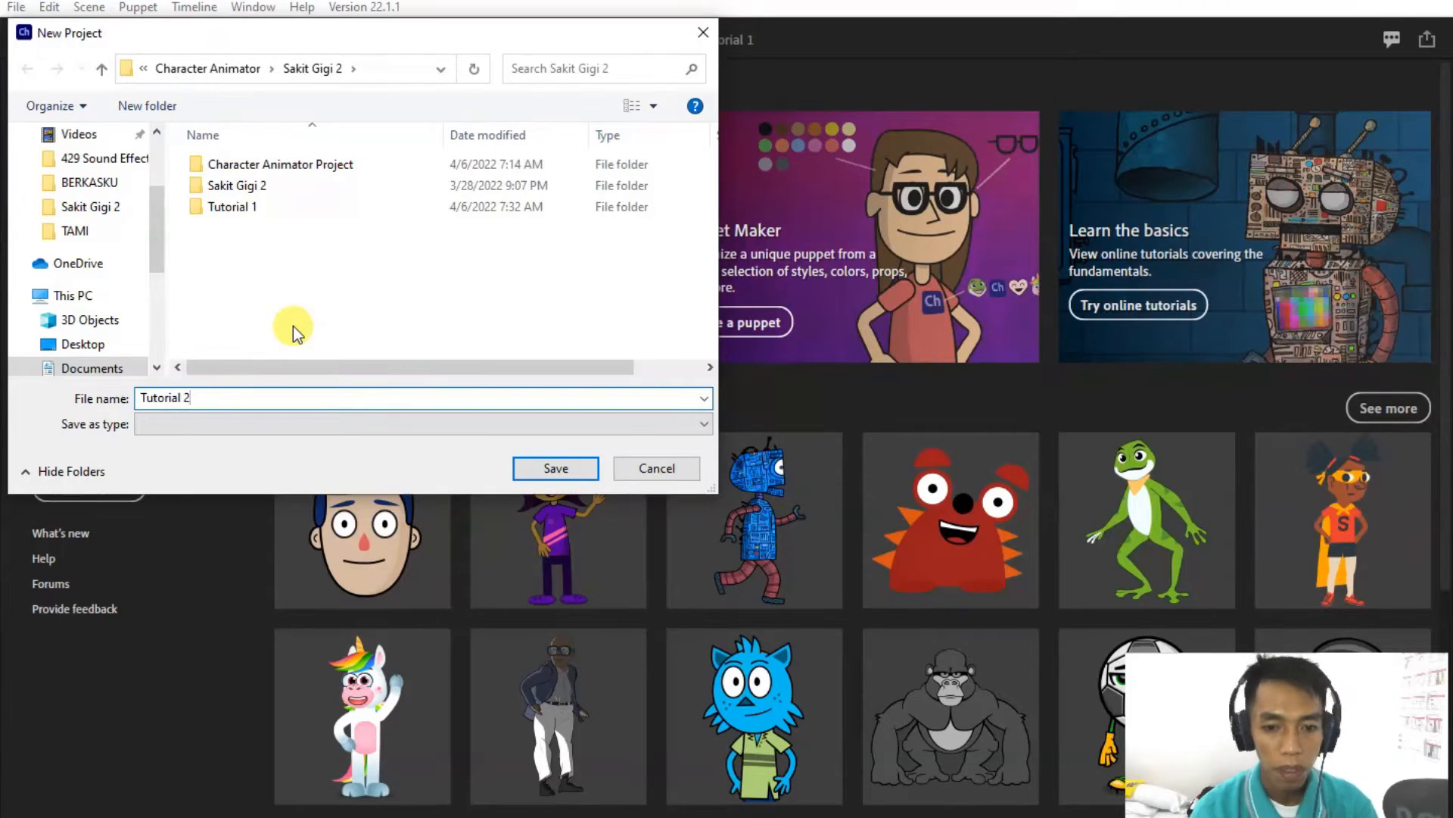
left_click(555, 468)
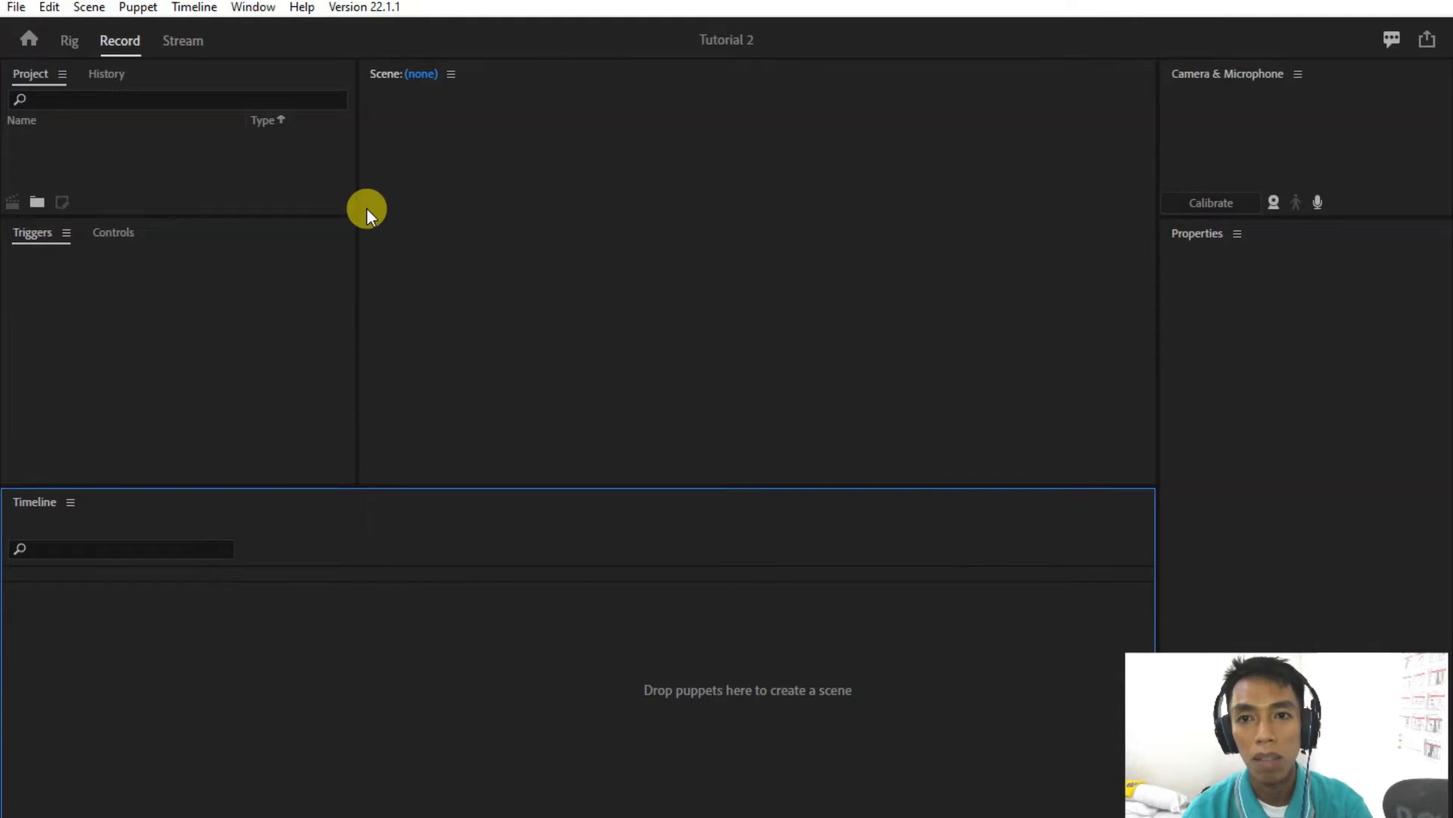
Add the blue cat example puppet Tull from the Home screen to the project
left_click(52, 170)
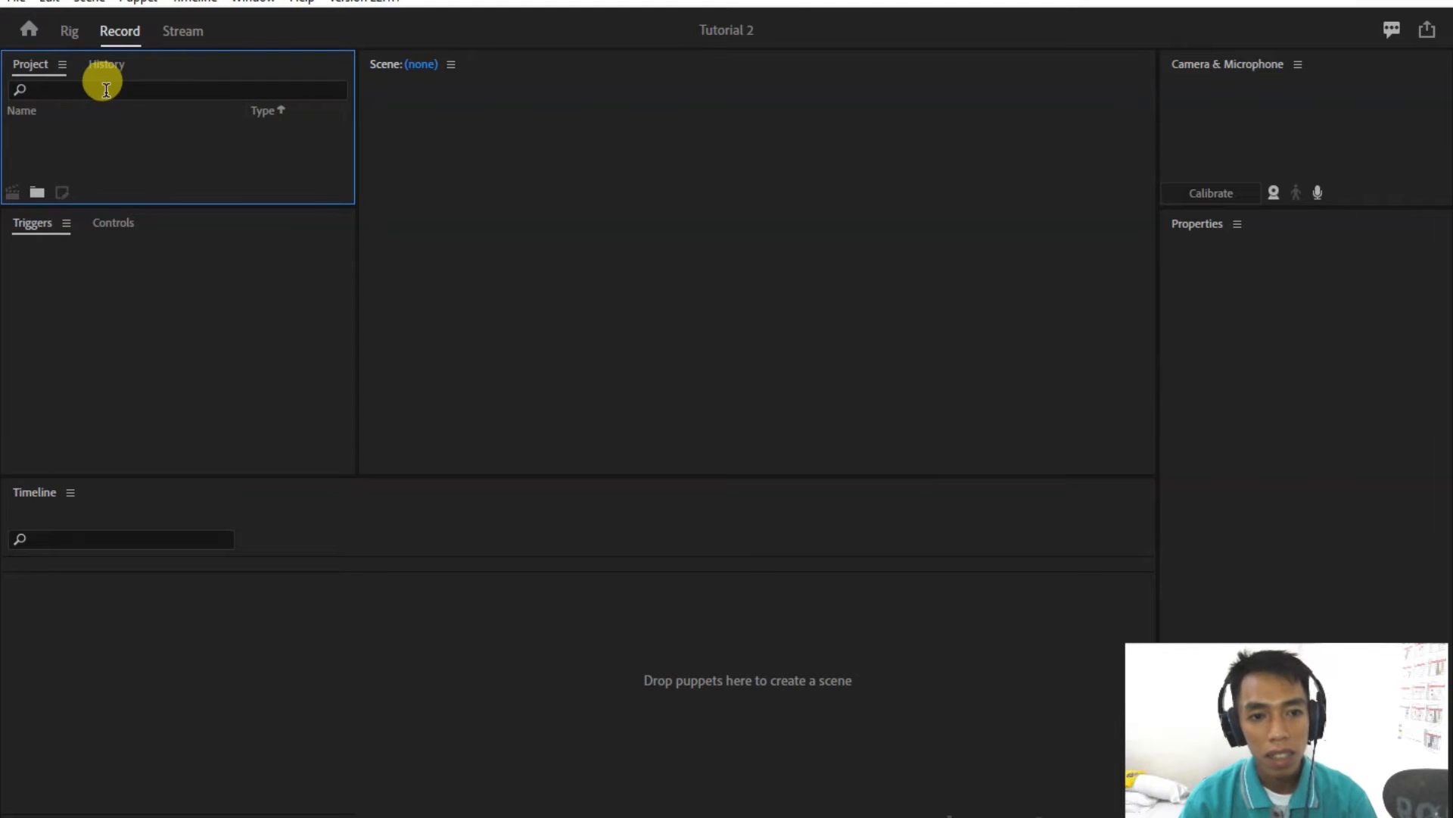
left_click(29, 32)
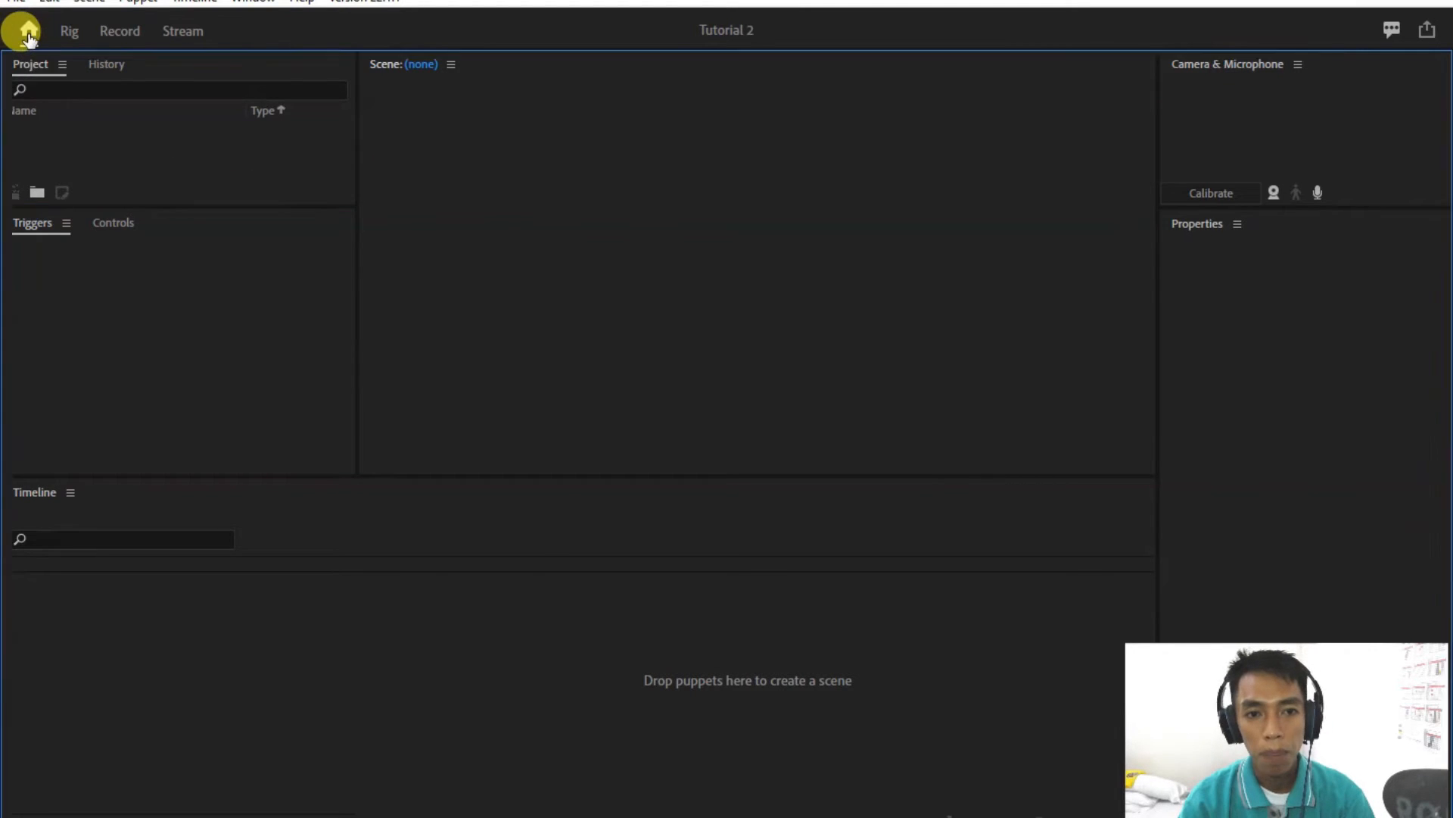
scroll(919, 512, "down", 5)
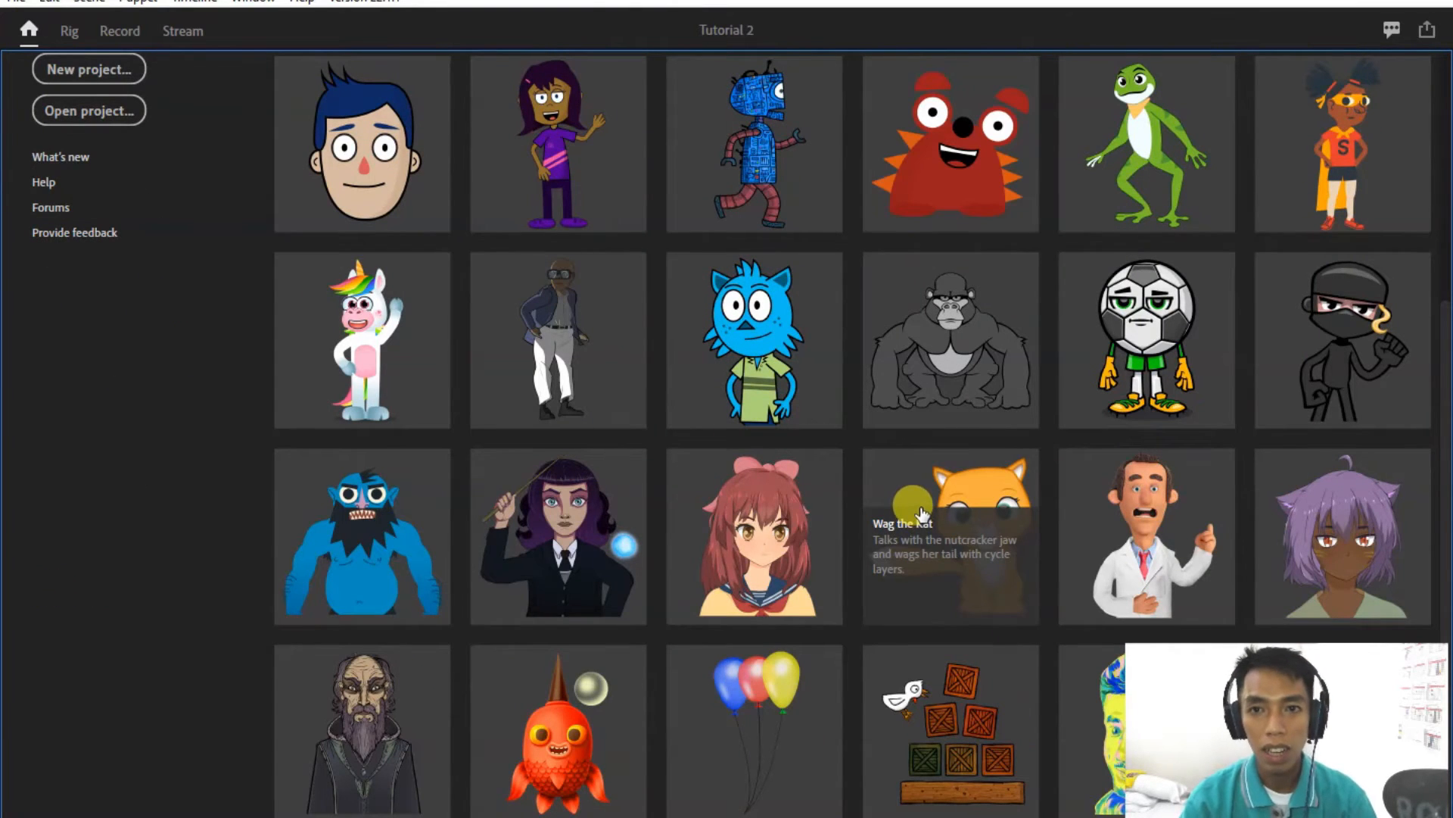
left_click(765, 300)
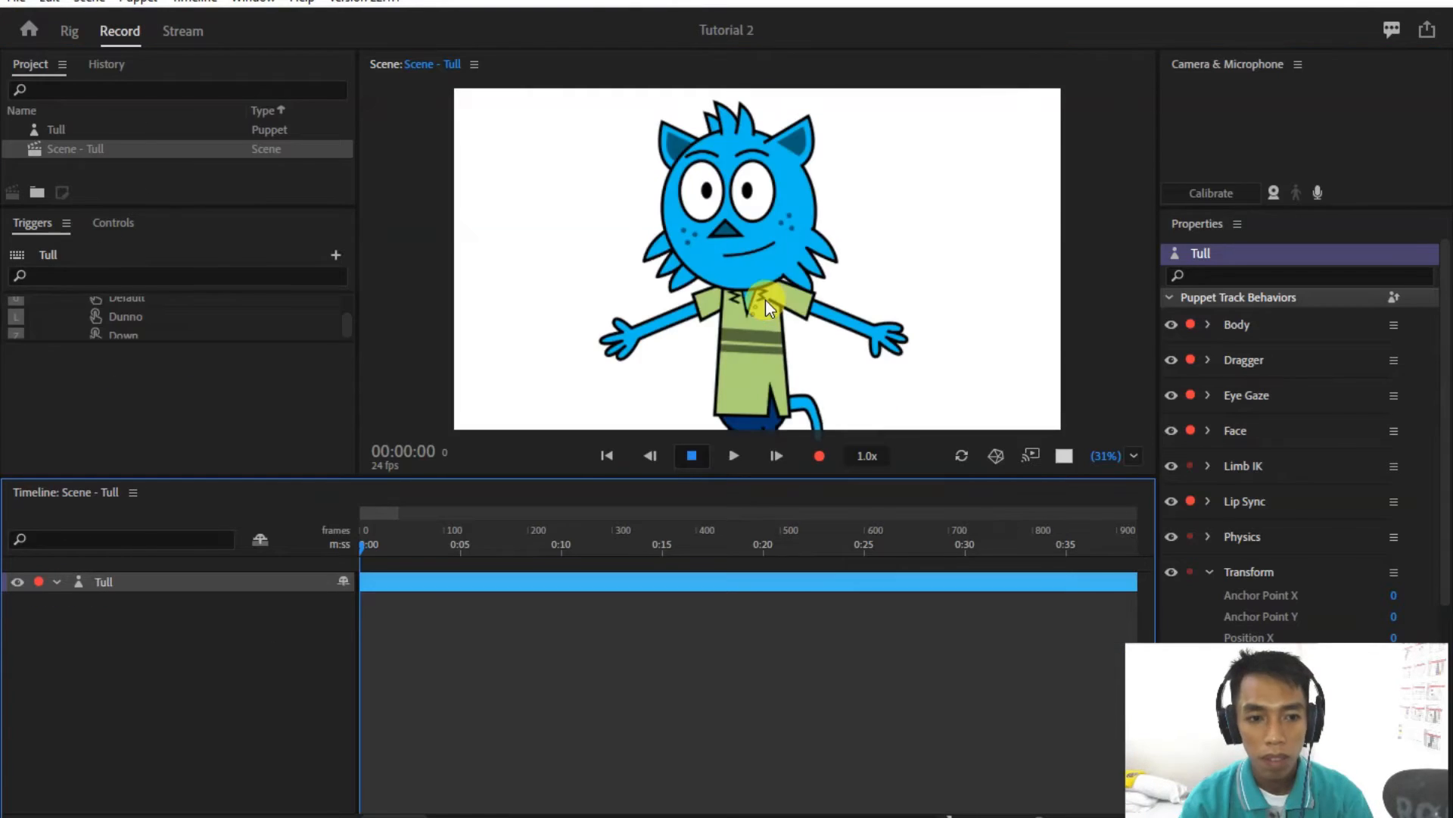
Rename the scene containing the Tull puppet as "Scene 1" in the project
left_click(79, 147)
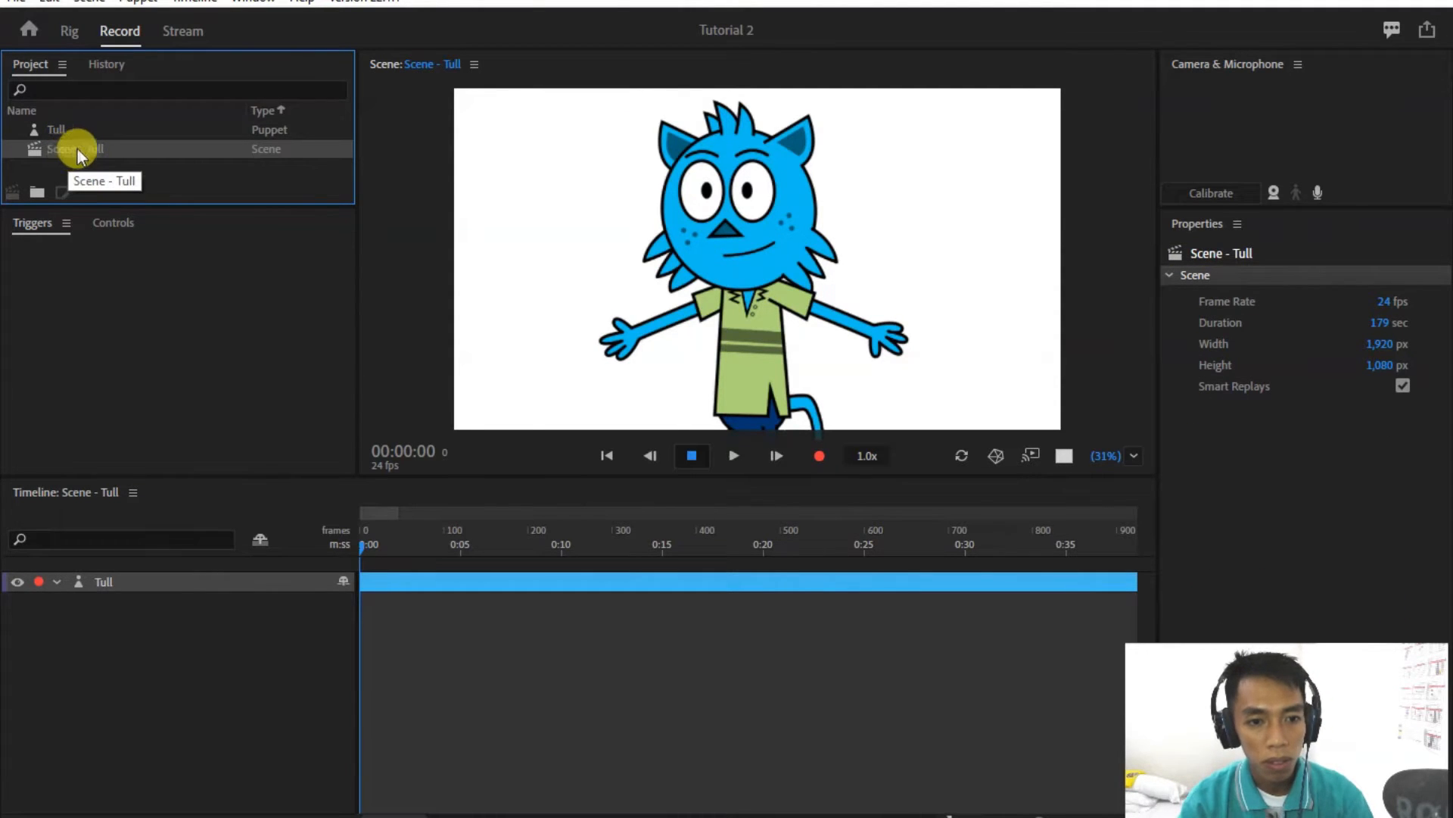
right_click(92, 150)
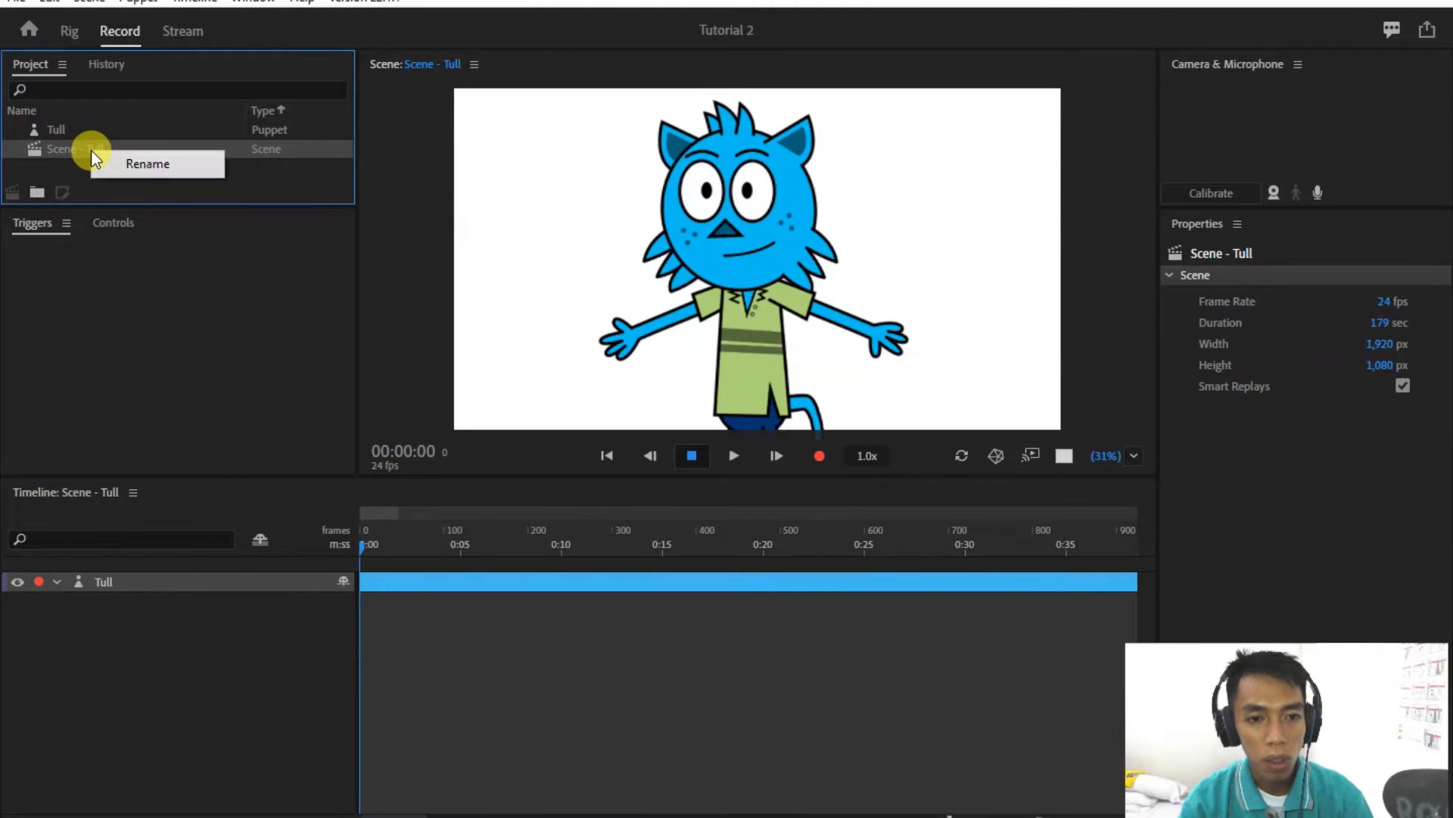
left_click(151, 164)
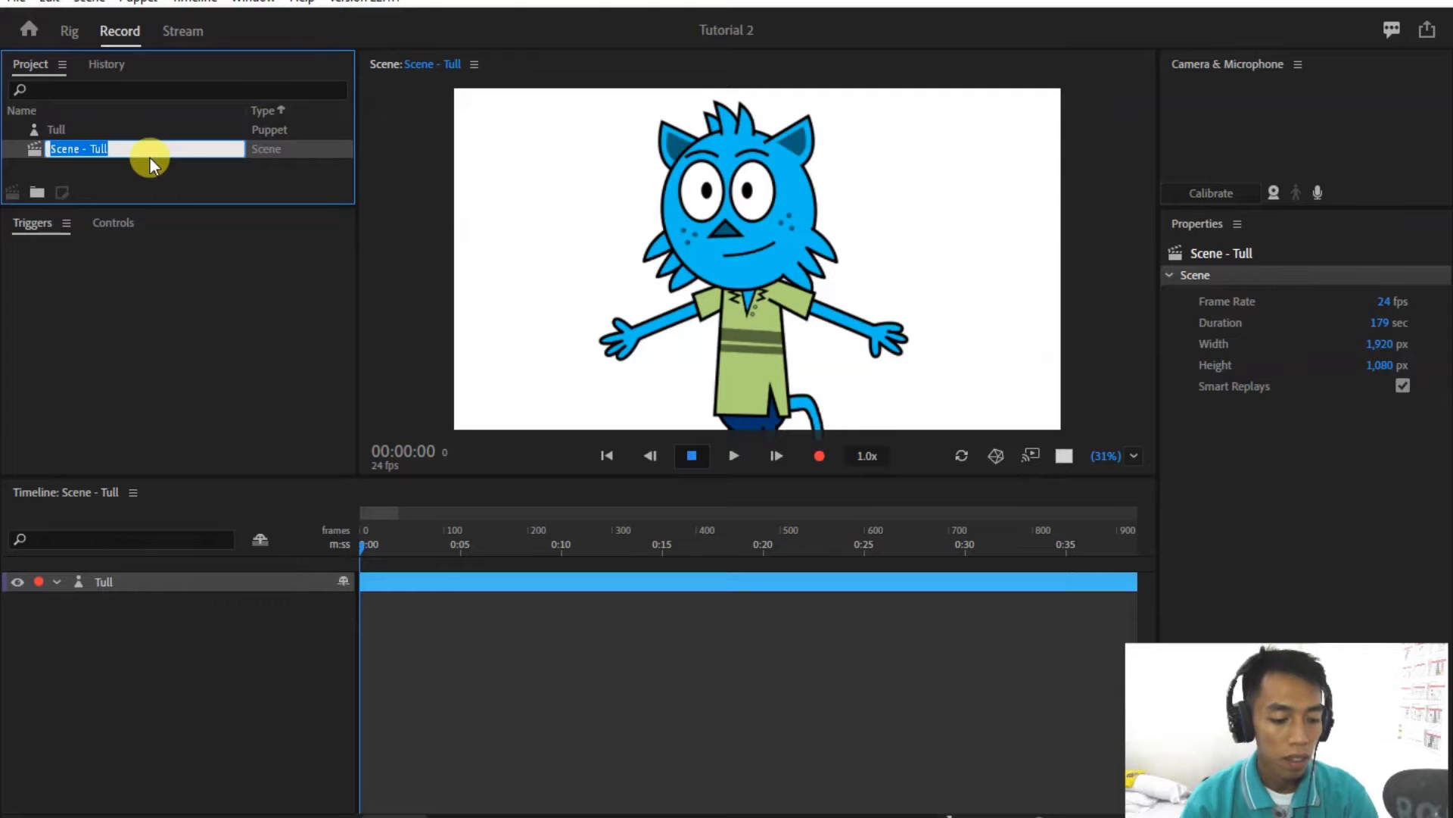
type("Sc")
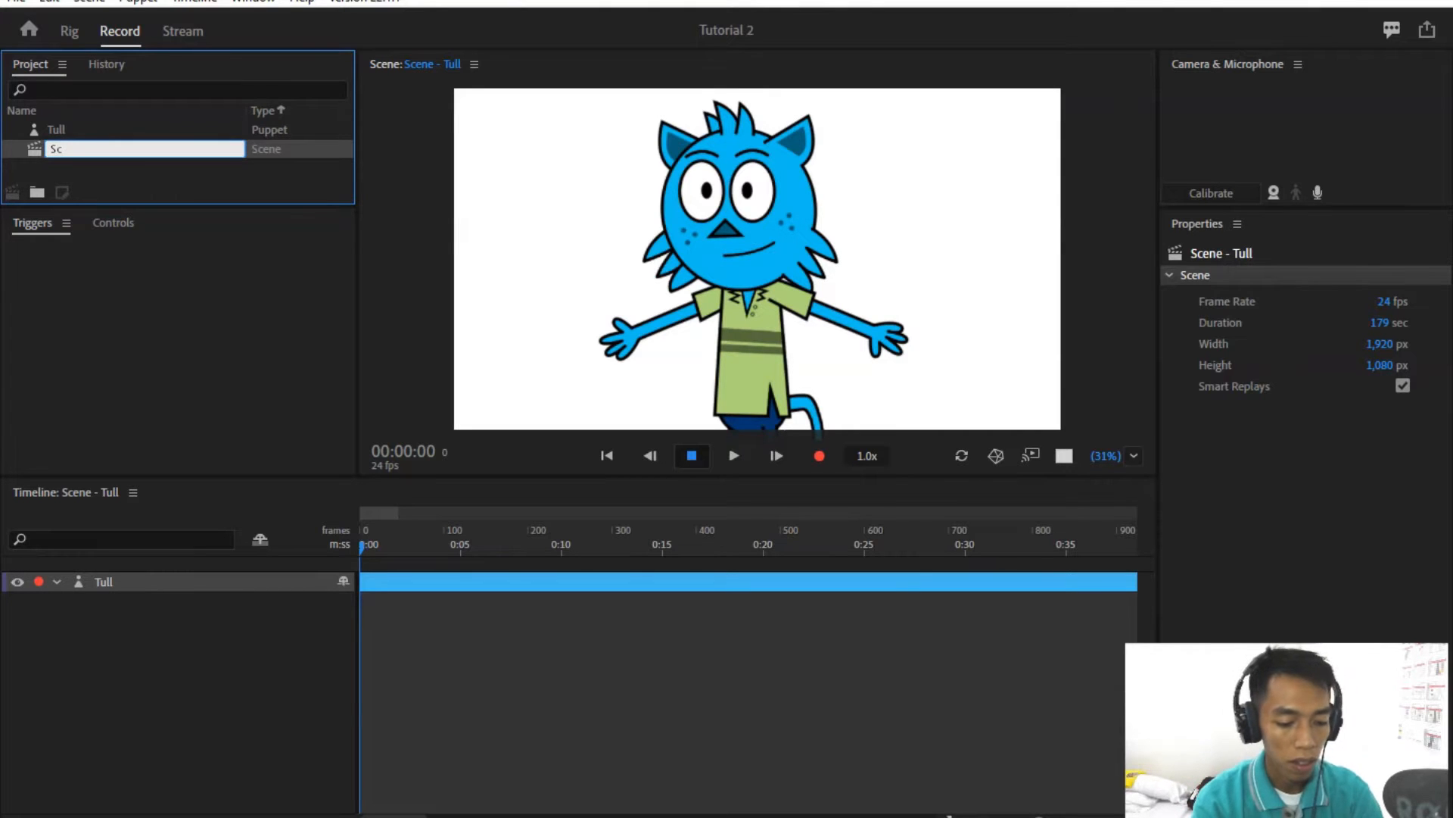
type("ene 1")
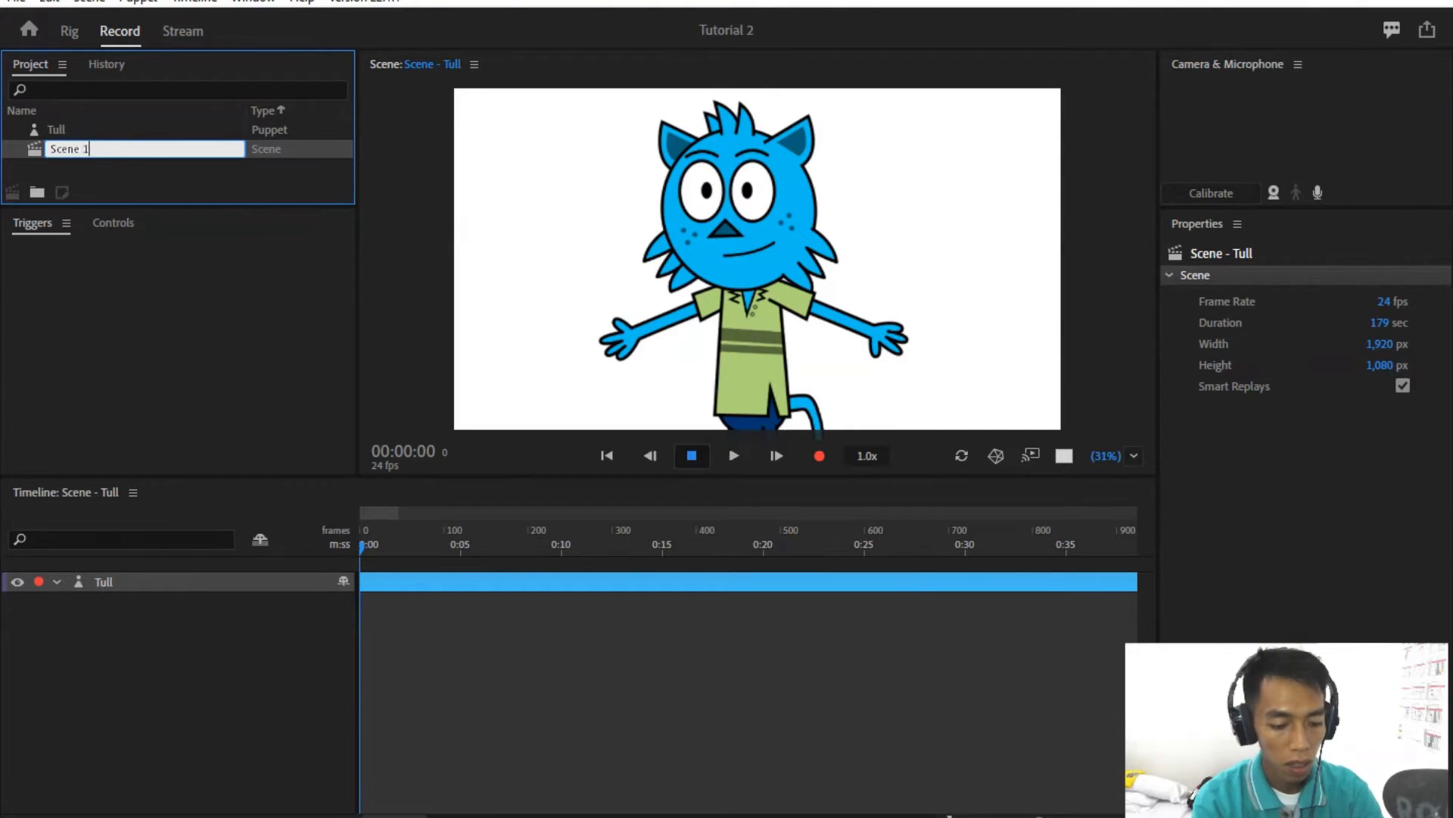
key("Return")
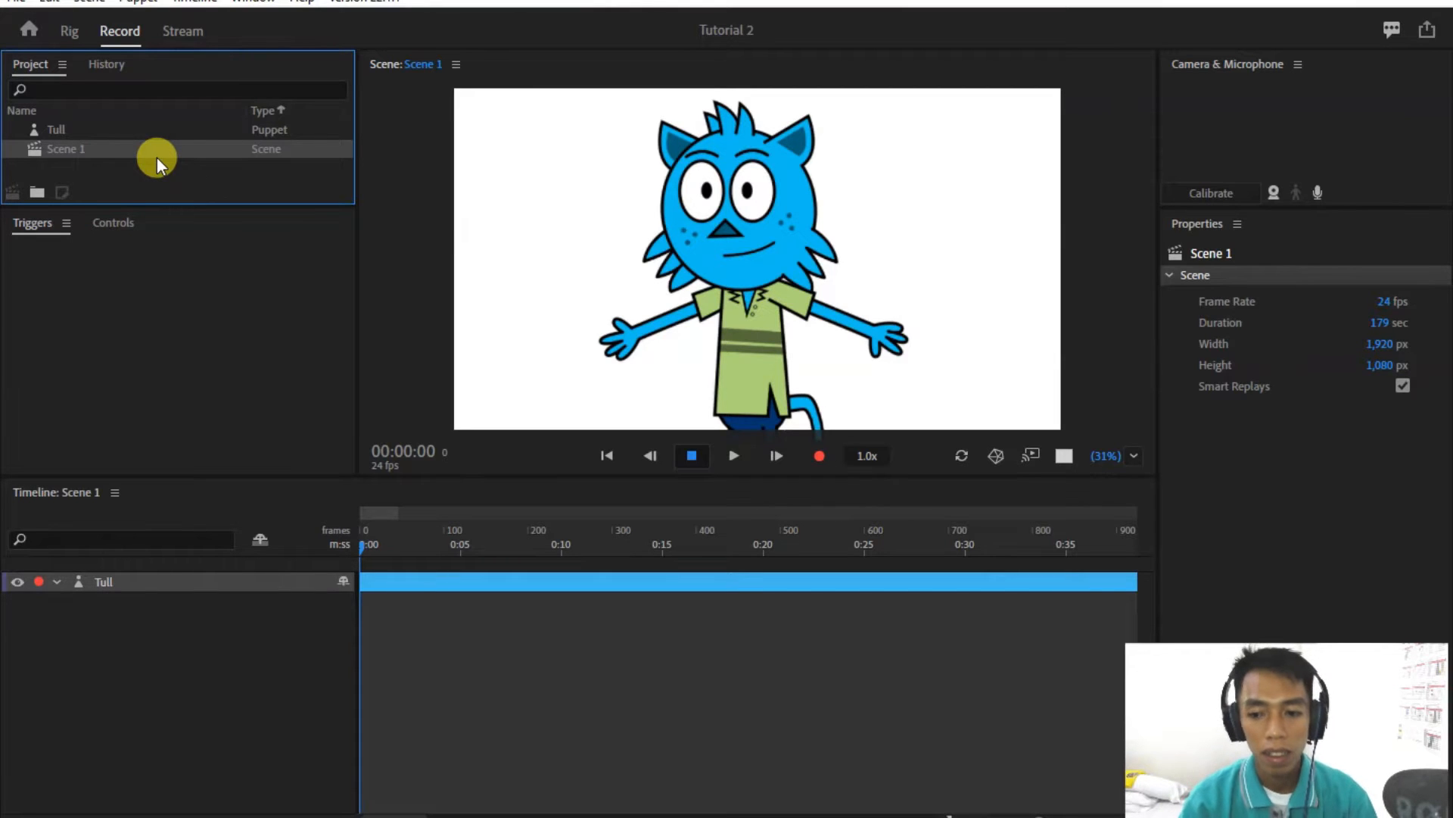
Rename the Tull puppet as "kucing" in the project
left_click(738, 212)
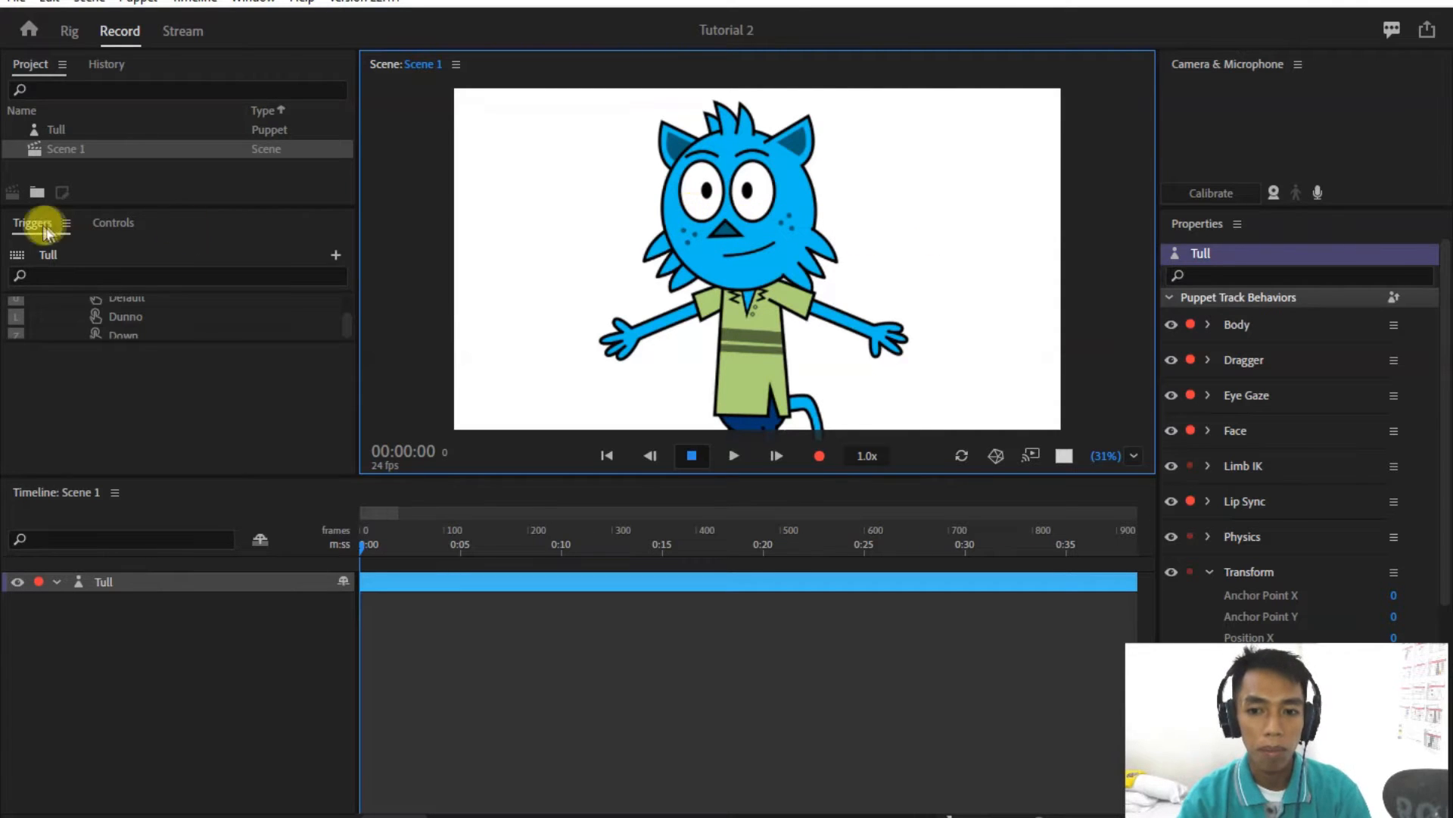
left_click(128, 153)
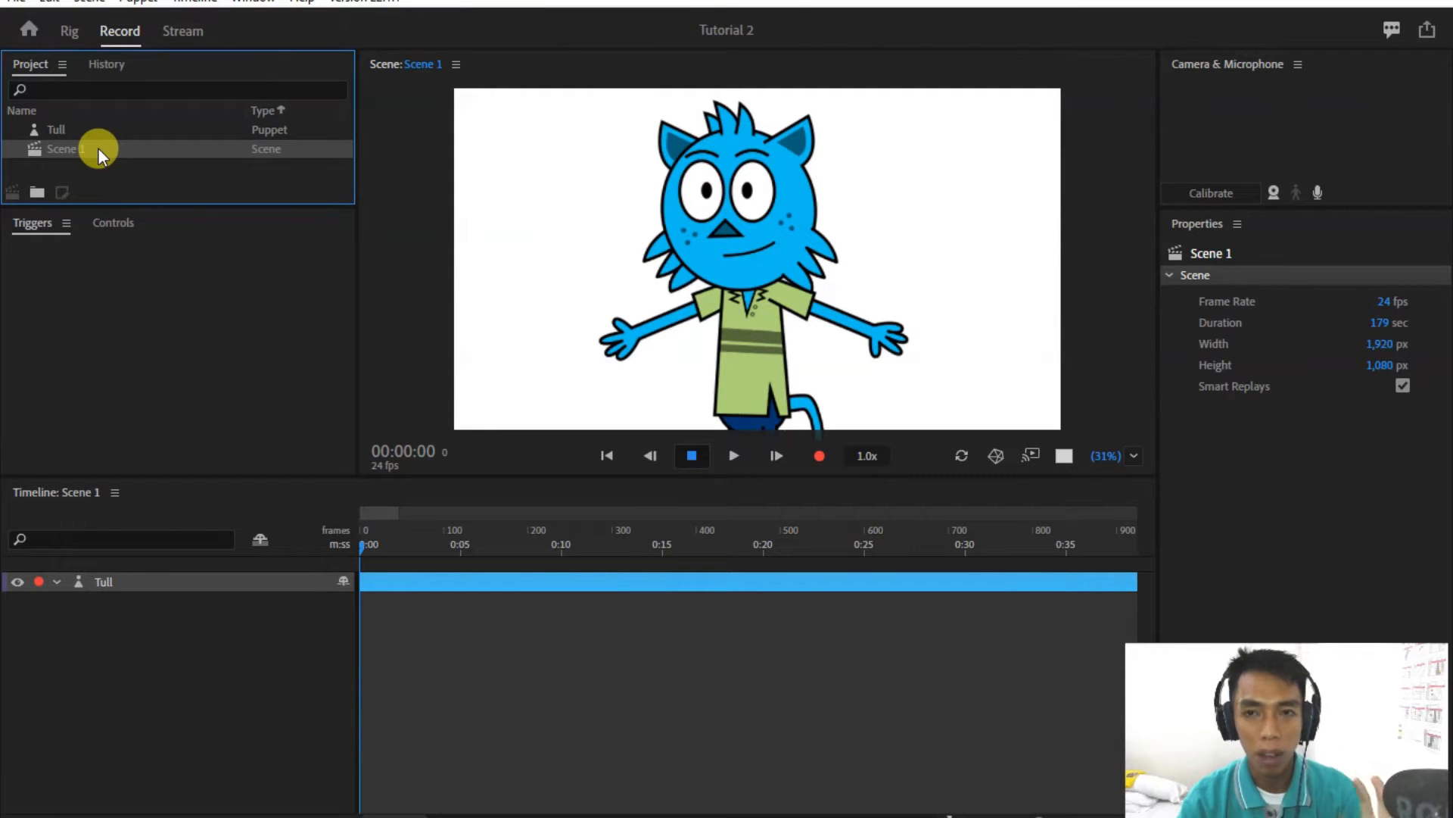
left_click(75, 127)
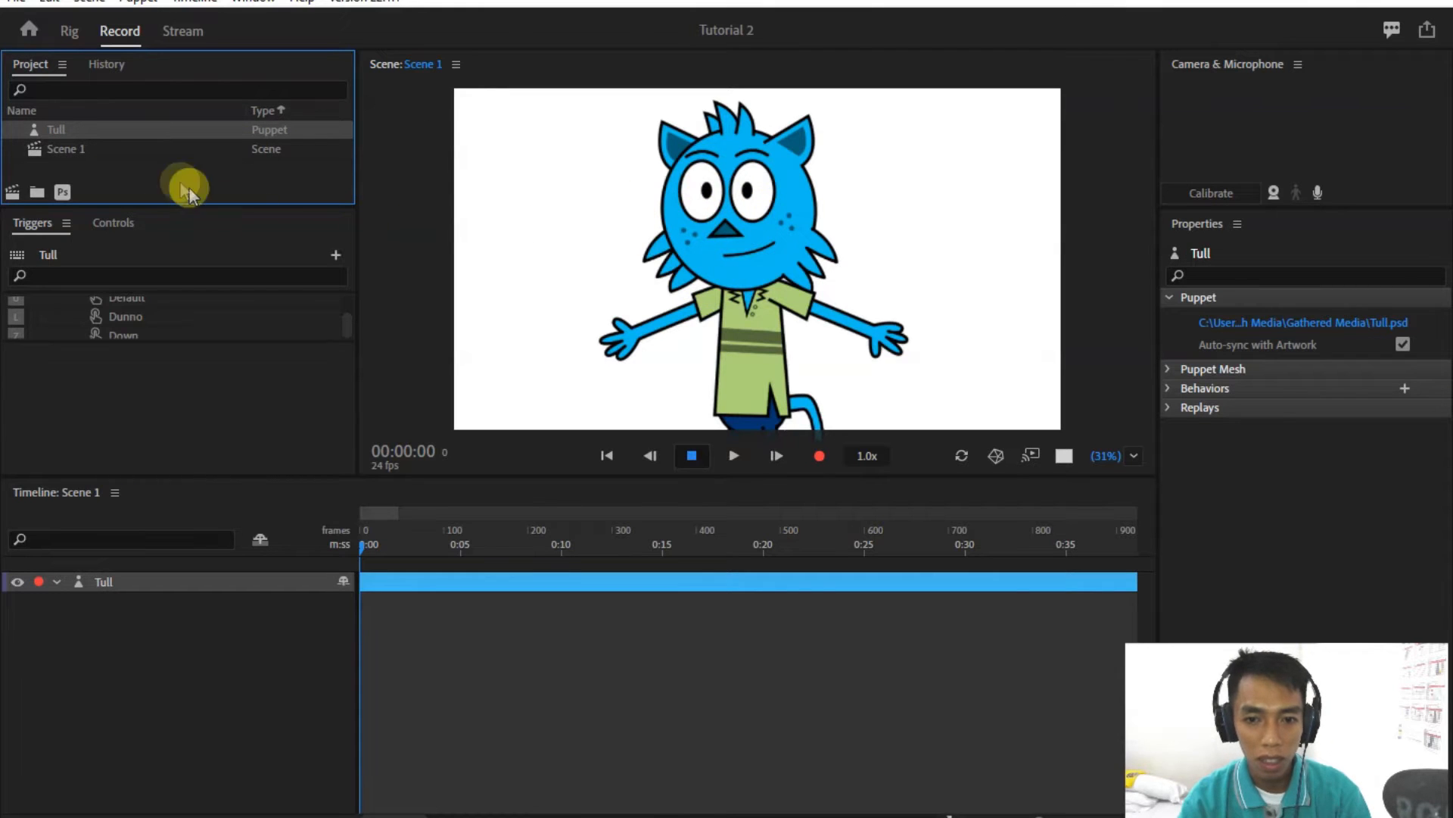
right_click(71, 132)
left_click(113, 144)
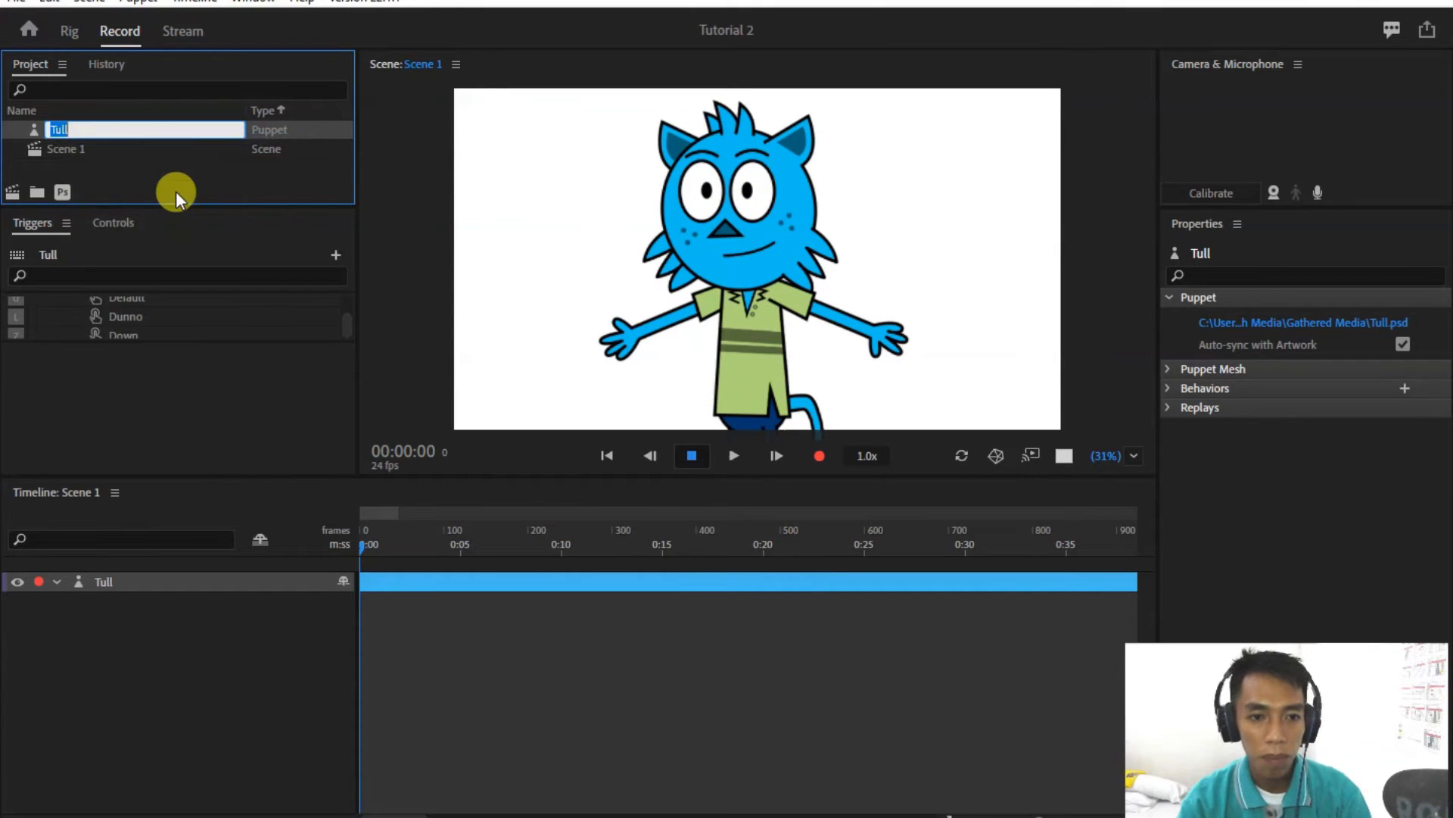
type("kucing")
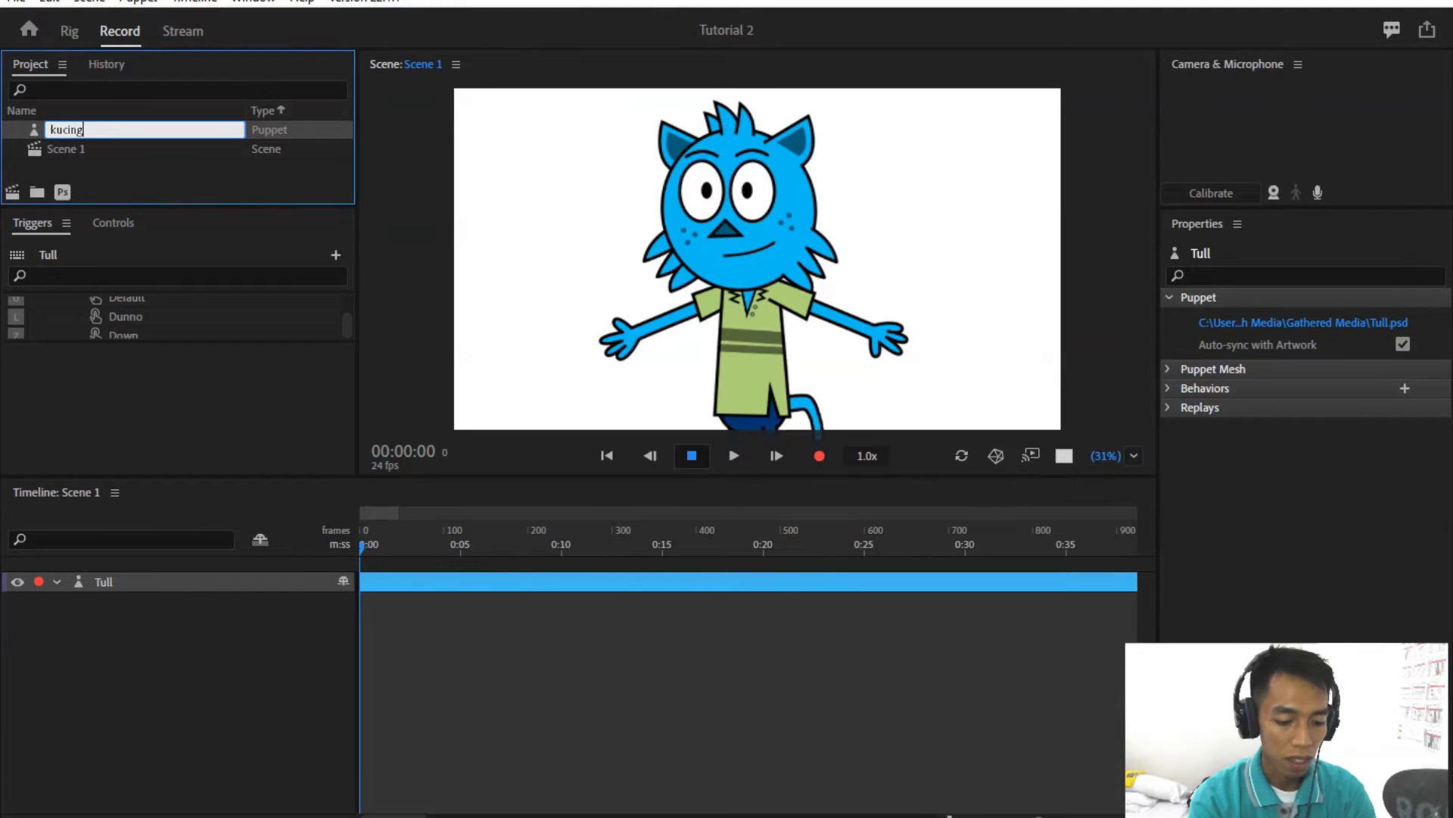
key("Return")
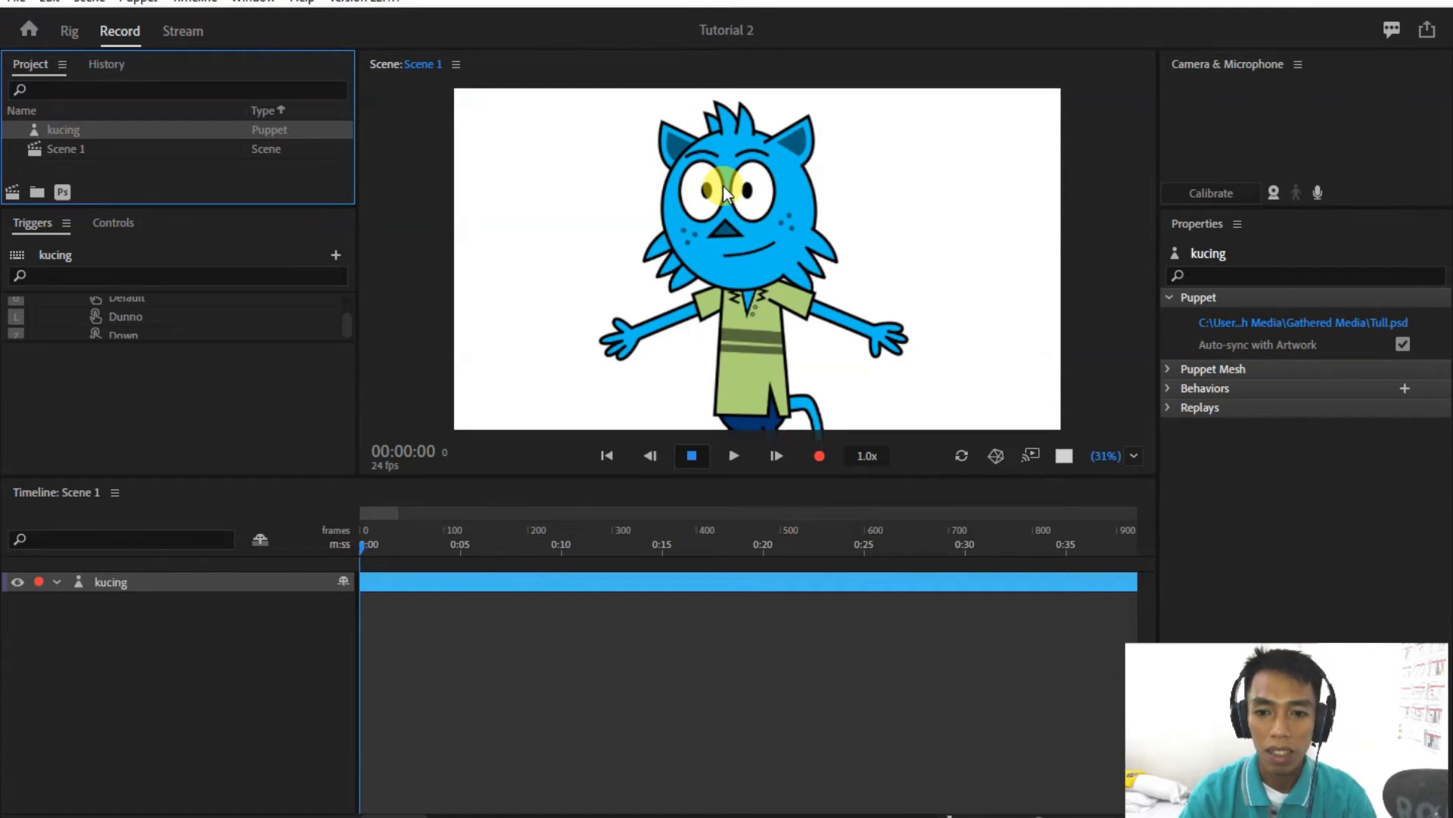
left_click(730, 221)
left_click(366, 204)
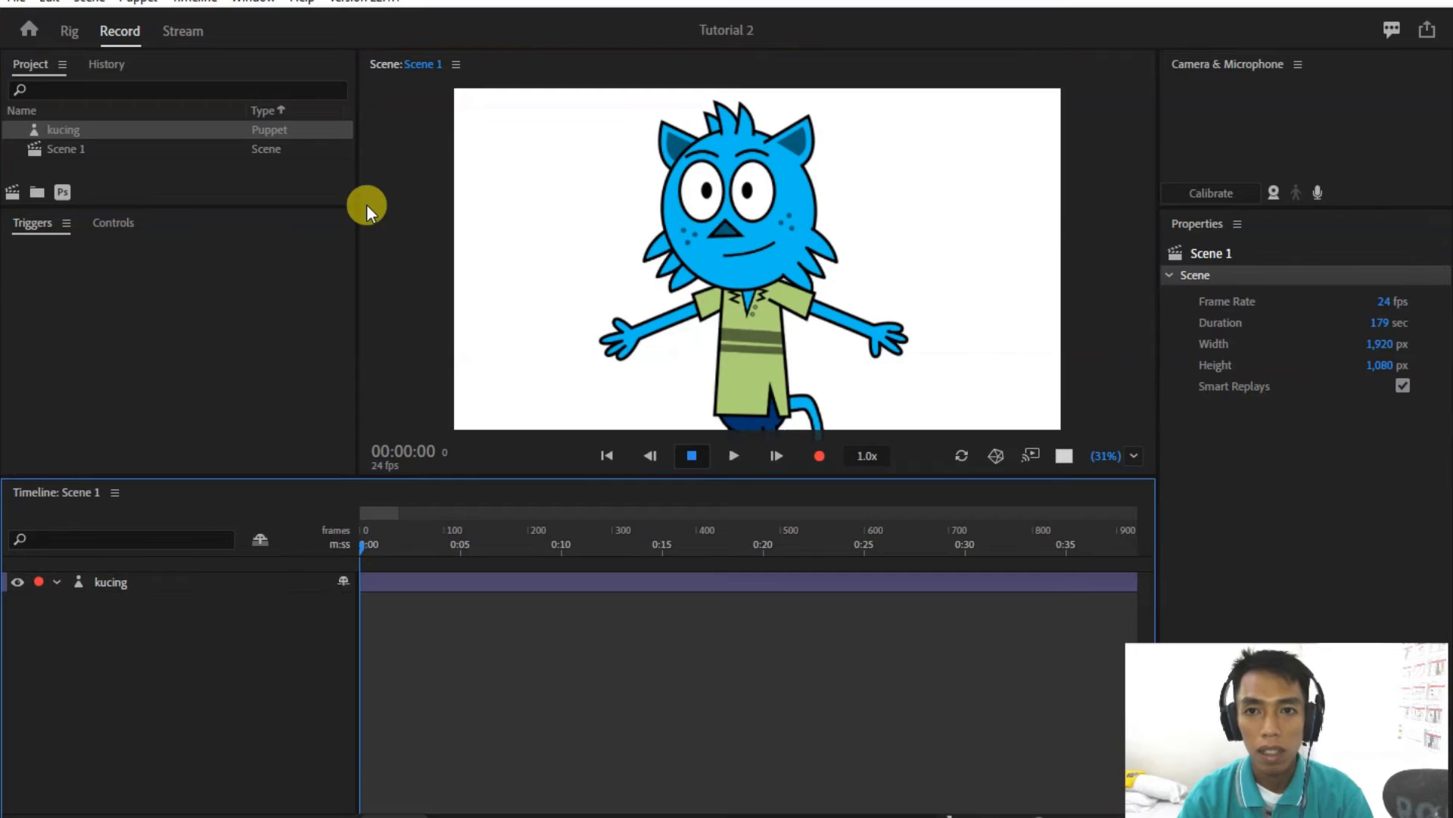
left_click(69, 151)
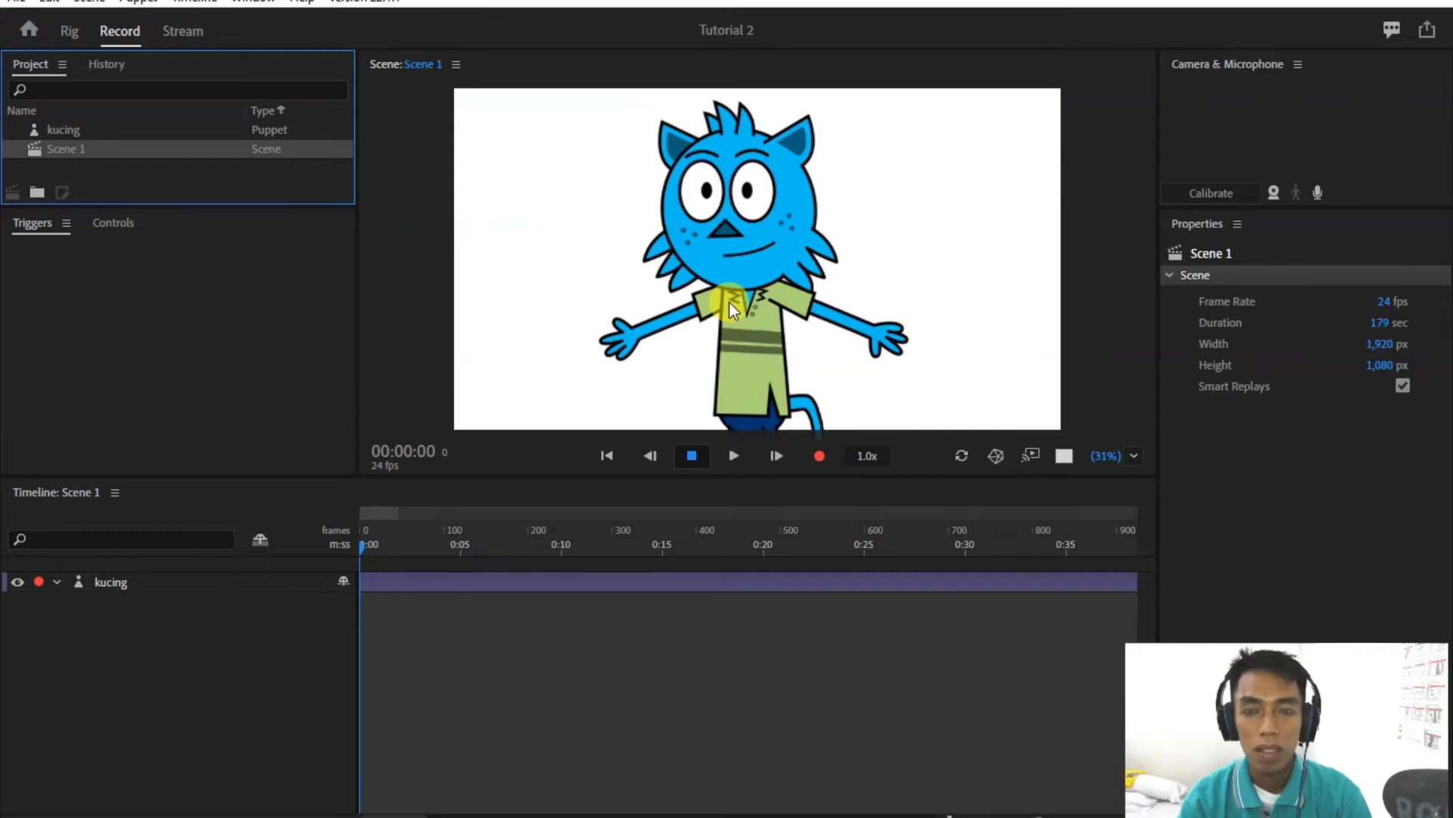
left_click(730, 255)
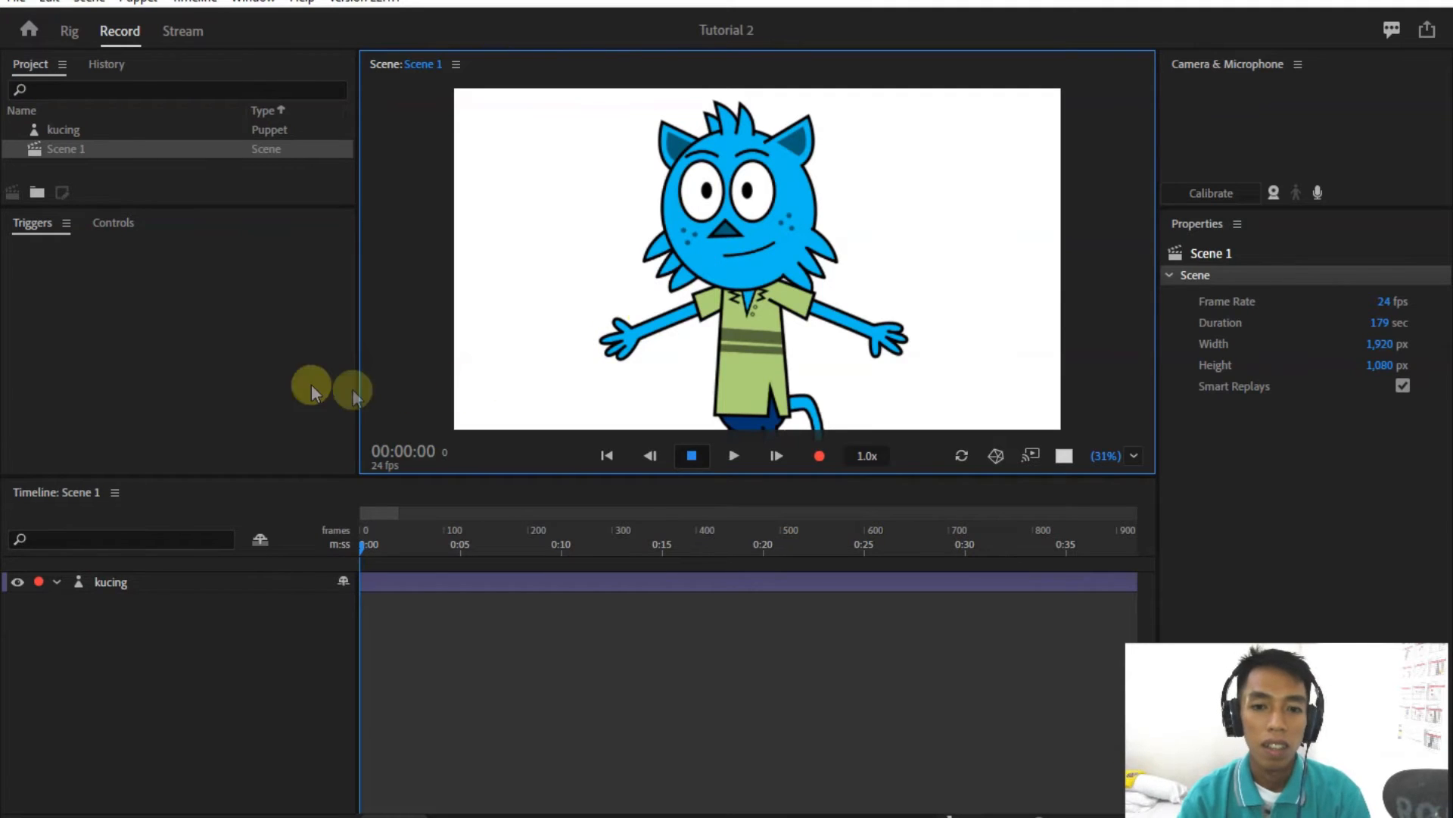
left_click(71, 133)
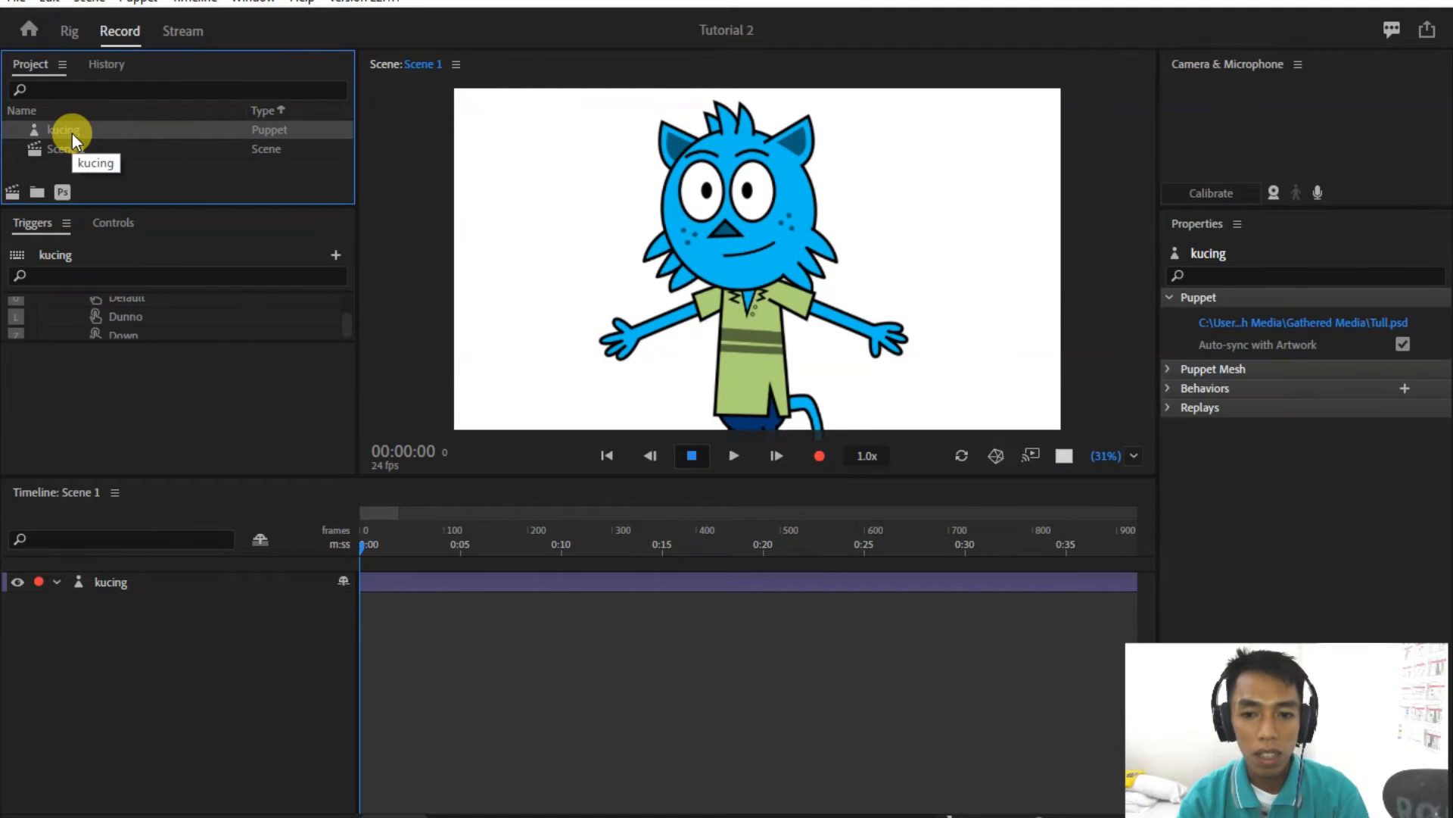
Fit the kucing puppet's whole body in Scene 1 with Scale 66%, Position X -8 and Anchor Point Y 174
left_click(119, 583)
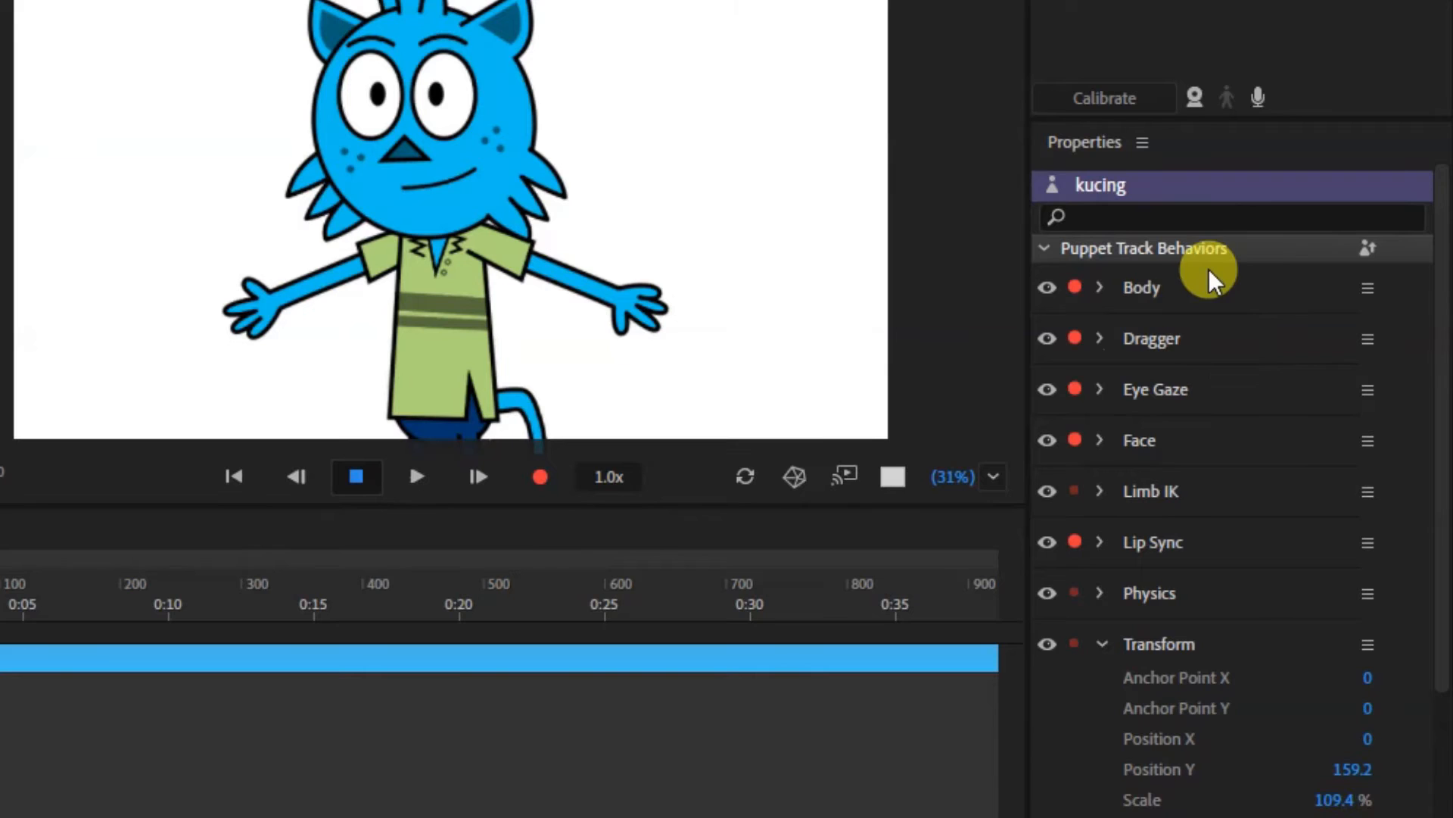
scroll(1185, 333, "down", 3)
scroll(1202, 408, "up", 3)
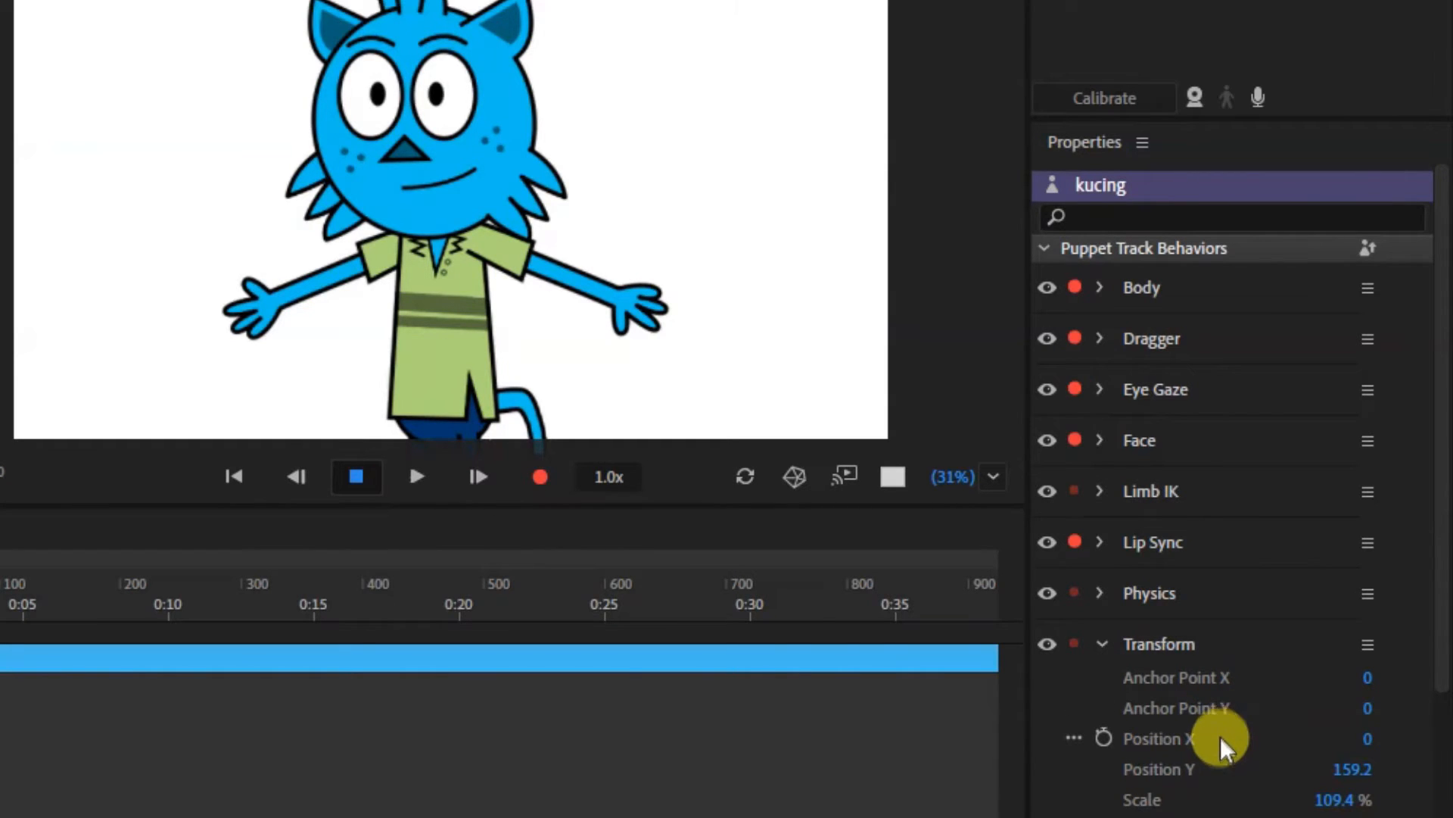
left_click_drag(1338, 807, 1287, 814)
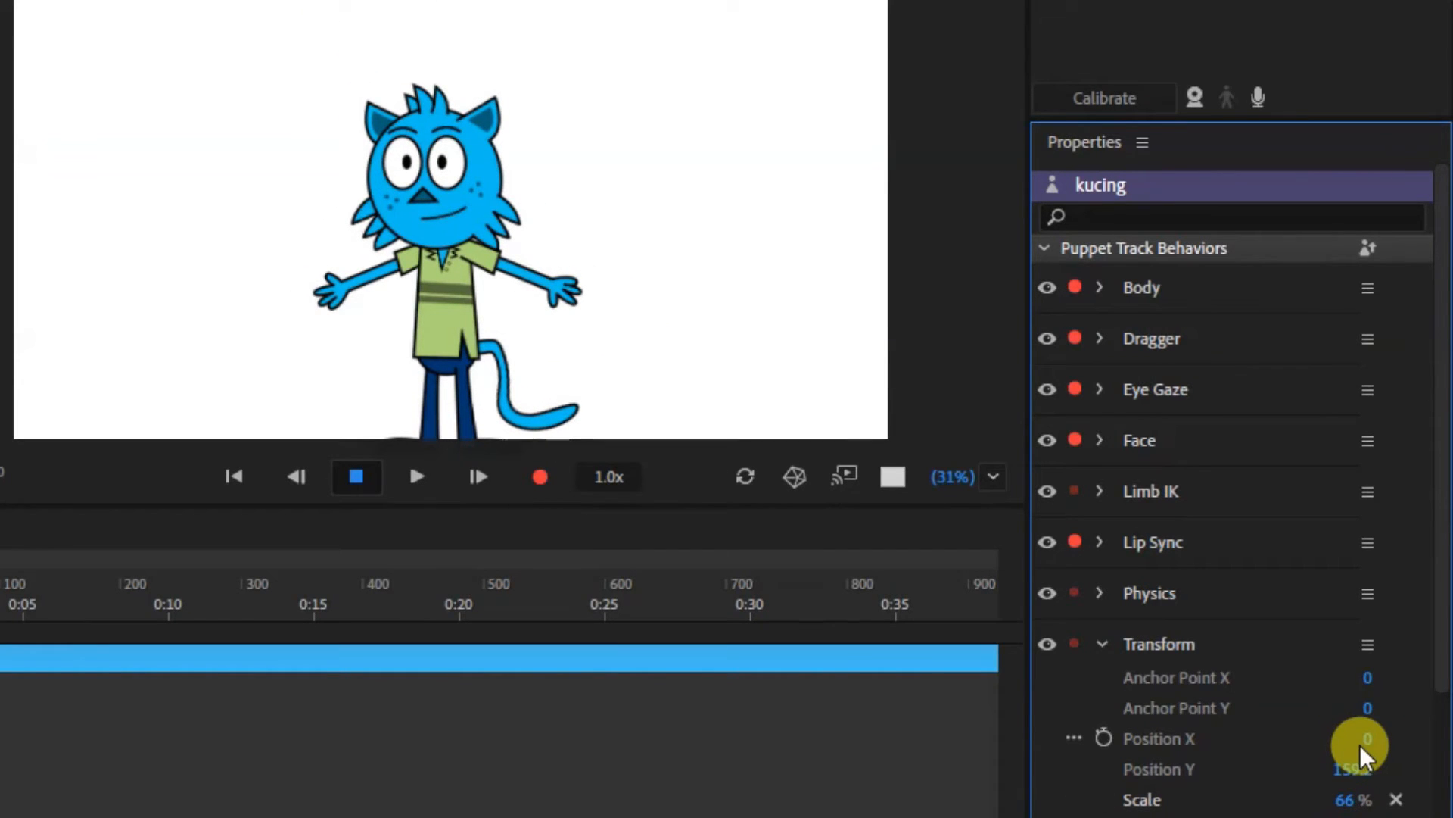
left_click_drag(1363, 738, 1347, 525)
left_click(732, 813)
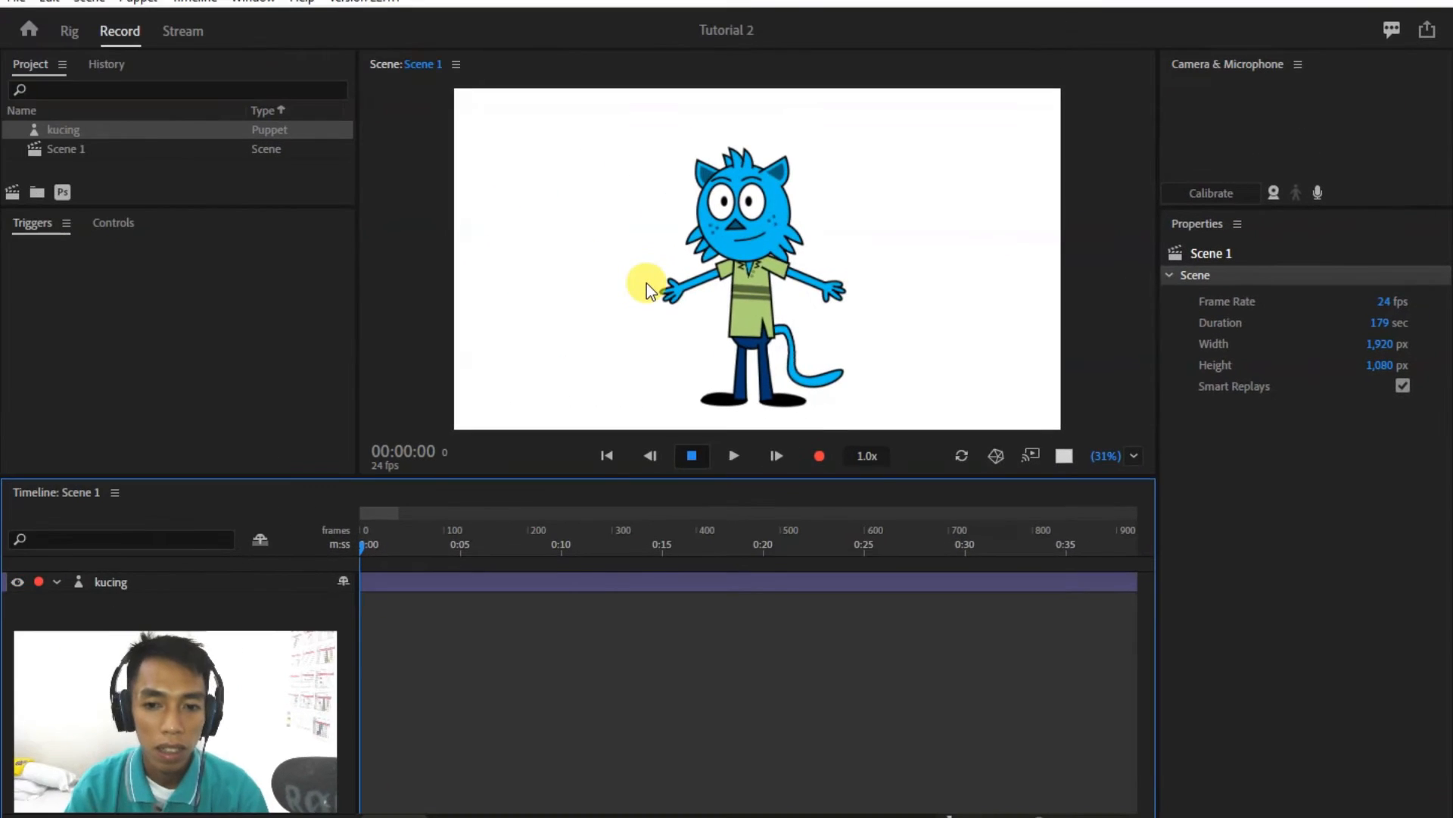
Open the kucing puppet in the Rig workspace, examine its Head layers including growl, and return to the Record workspace
left_click(726, 243)
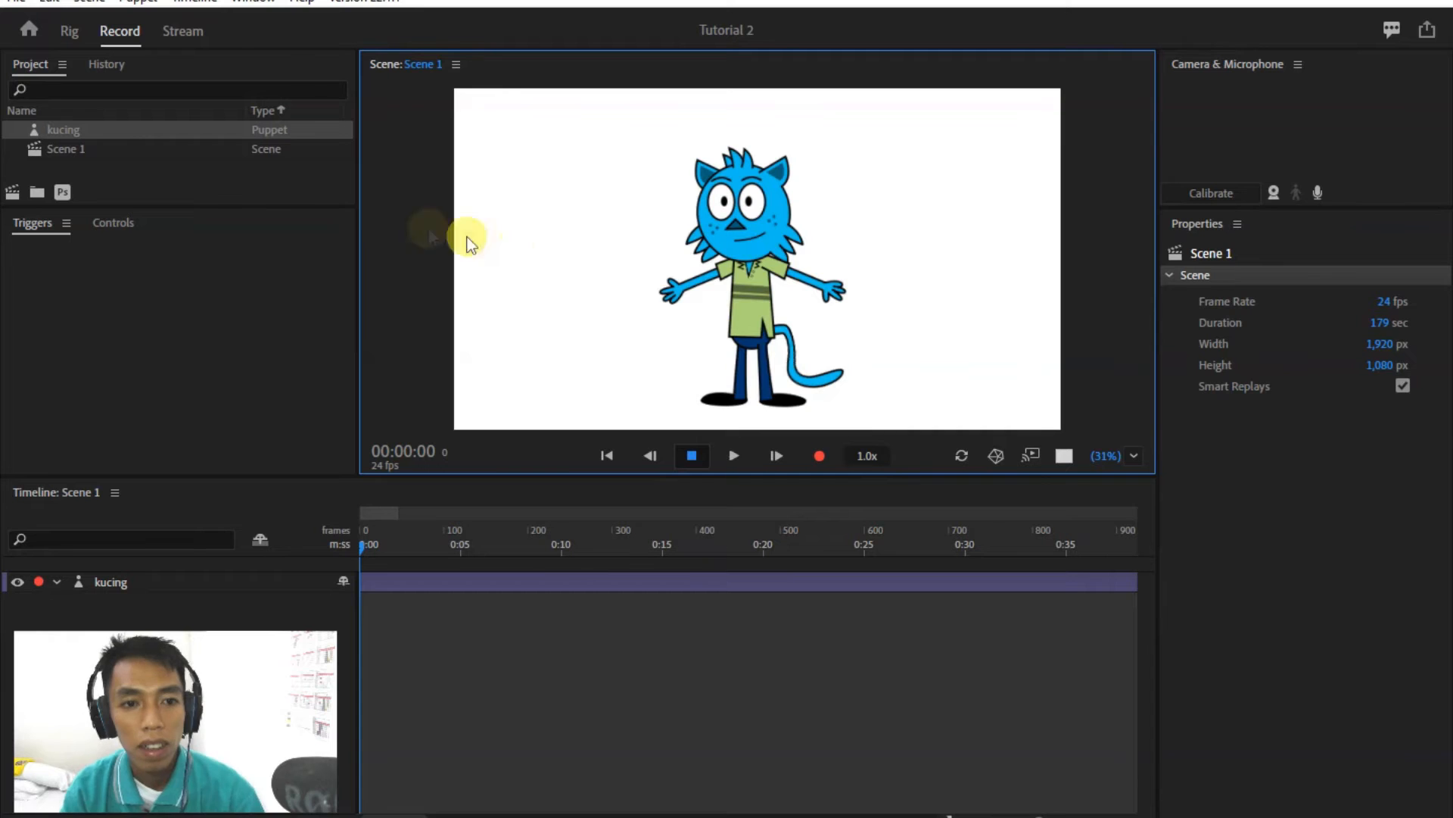
left_click(89, 130)
left_click(66, 33)
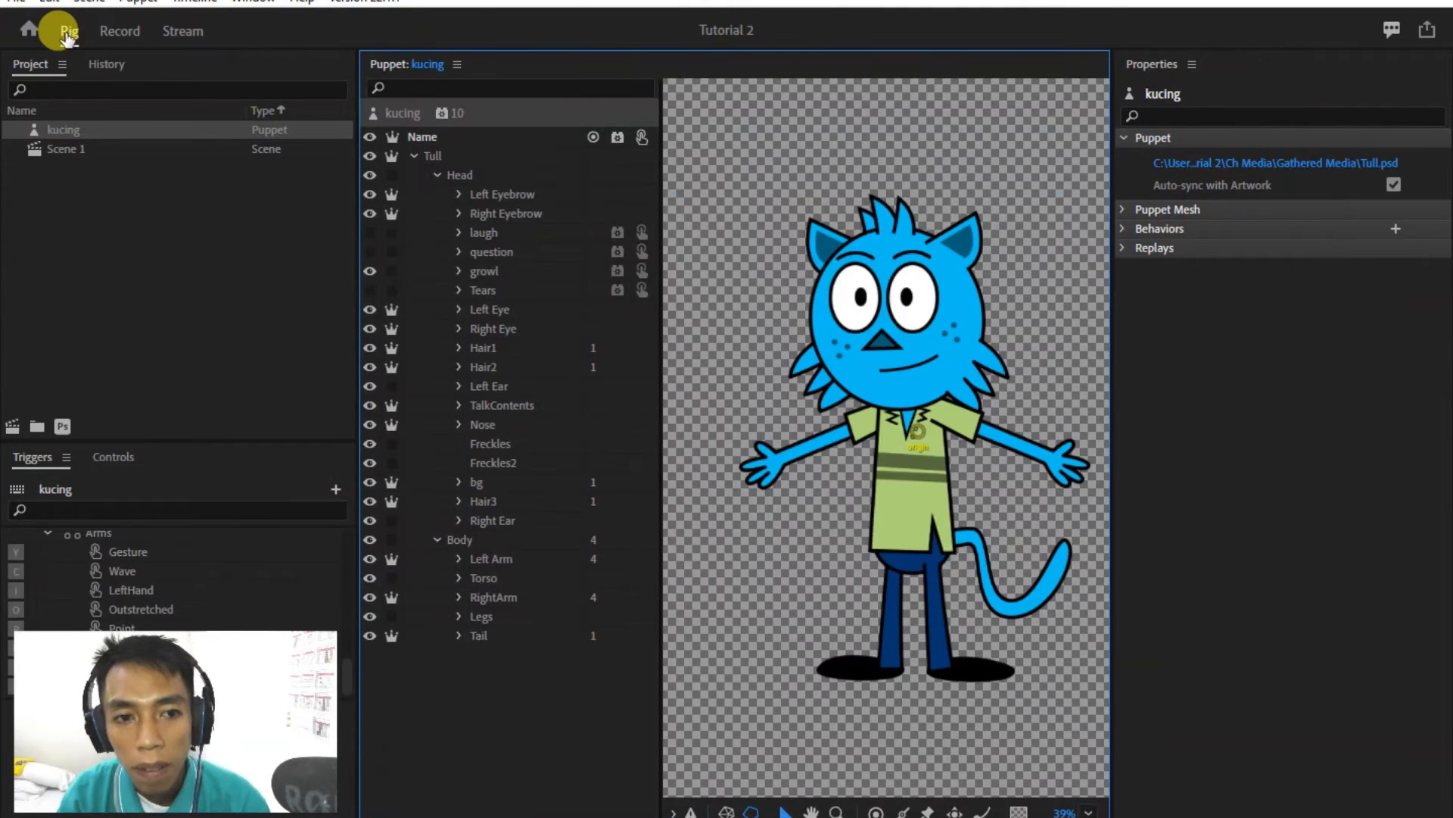
left_click(457, 175)
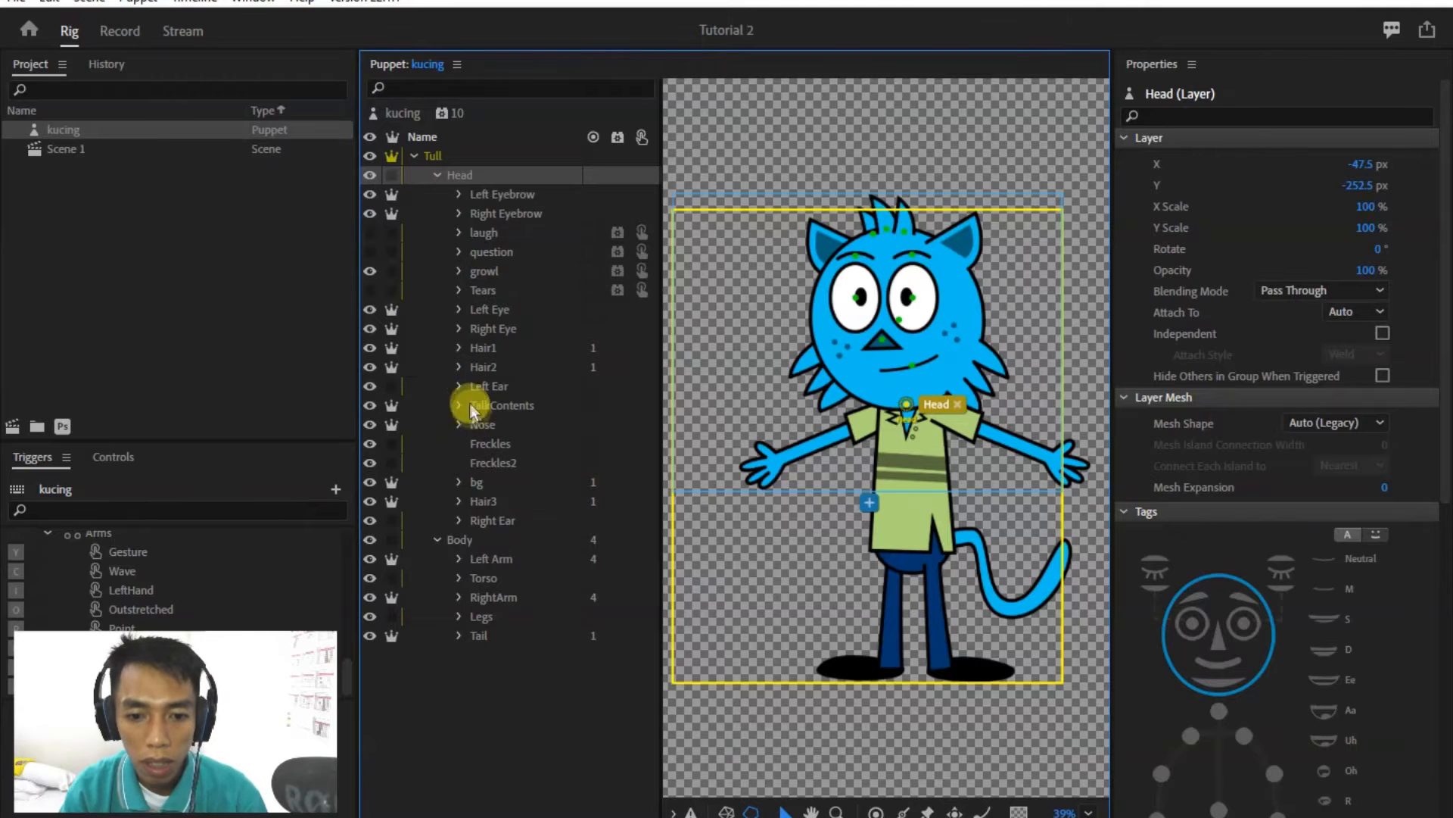
left_click(458, 271)
left_click(458, 271)
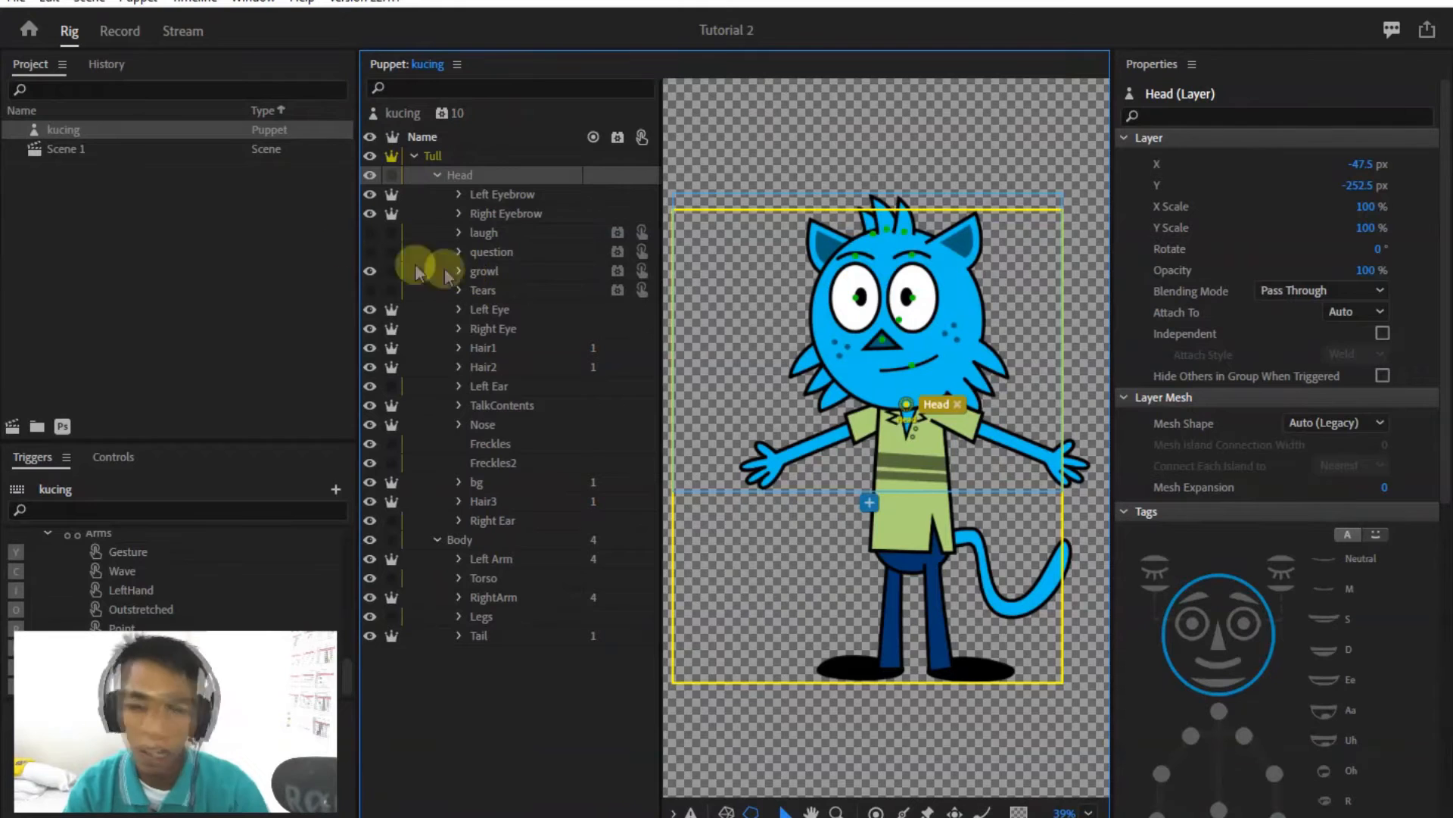
left_click(115, 40)
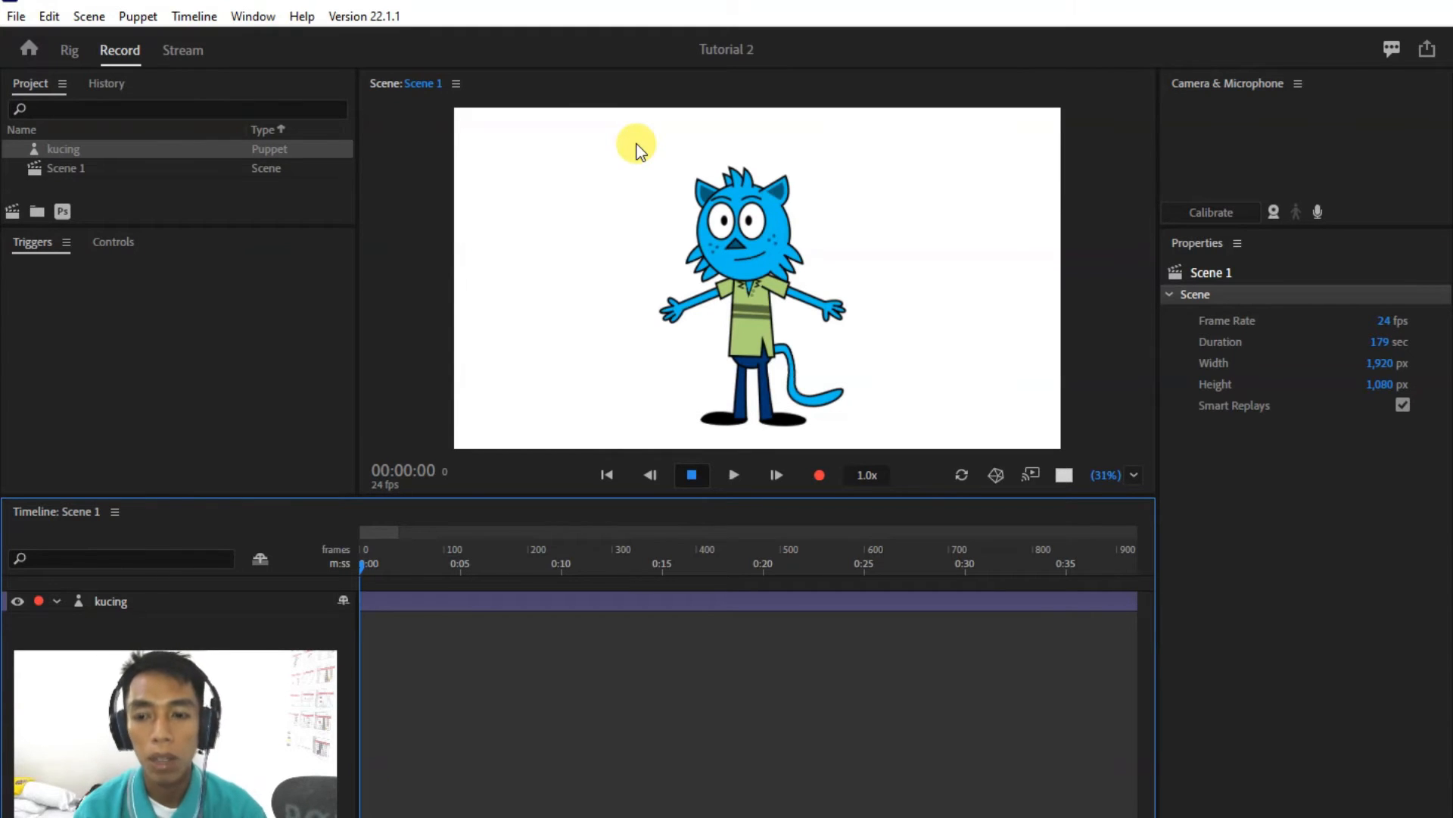
Briefly switch the camera input on and off, and turn on the microphone input to control the puppet by voice
left_click(1274, 213)
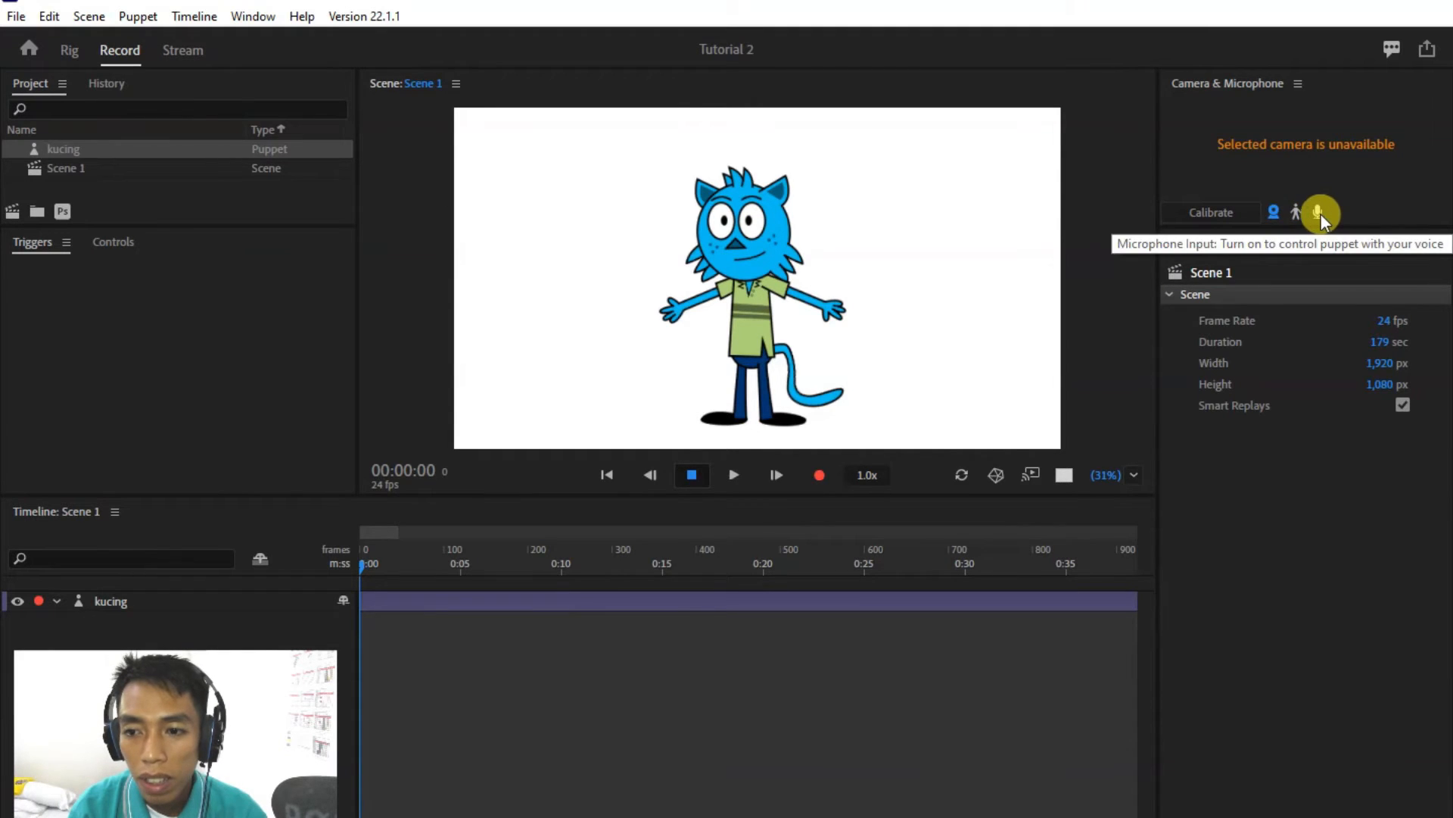
left_click(1270, 211)
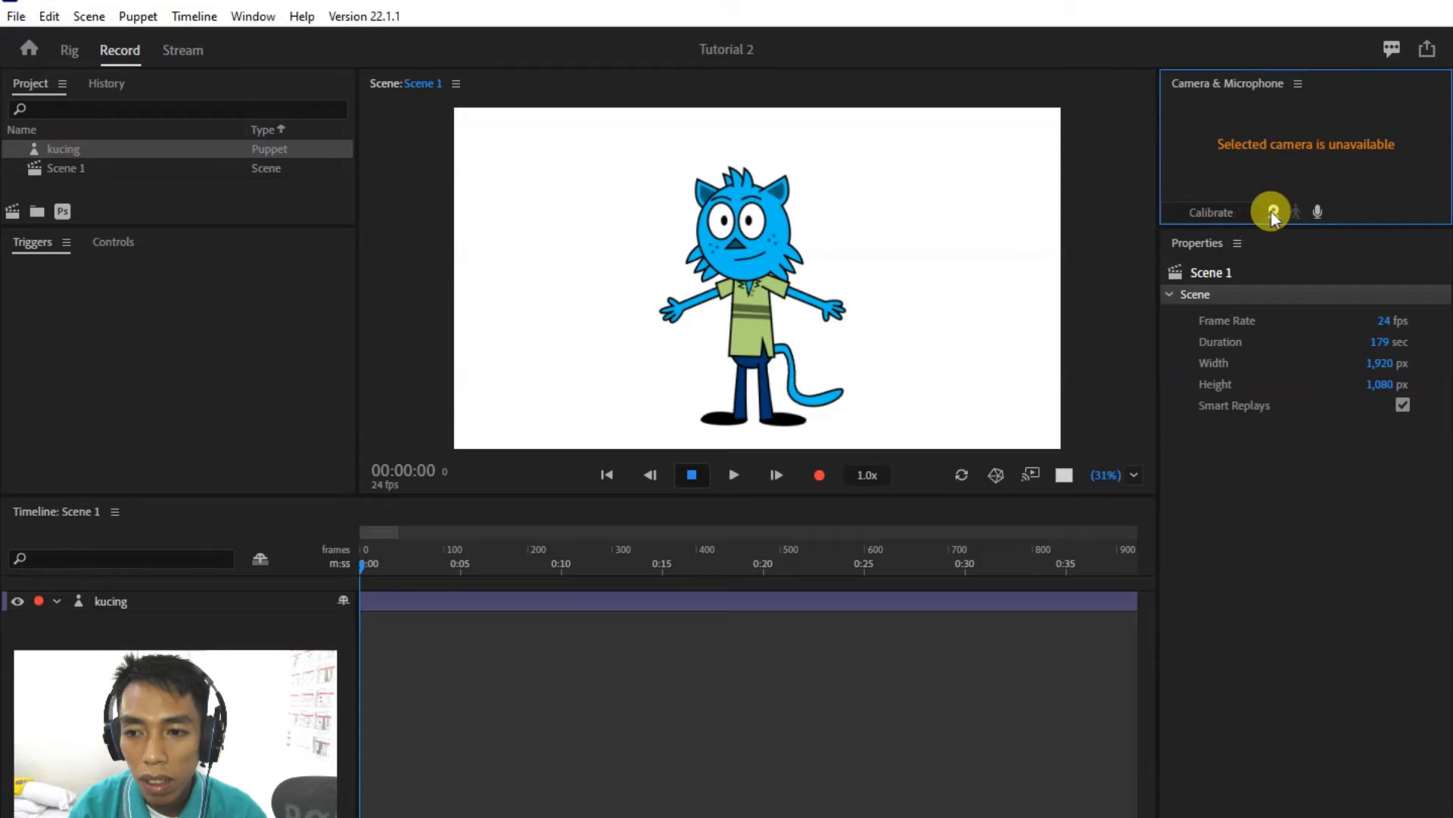
left_click(1315, 212)
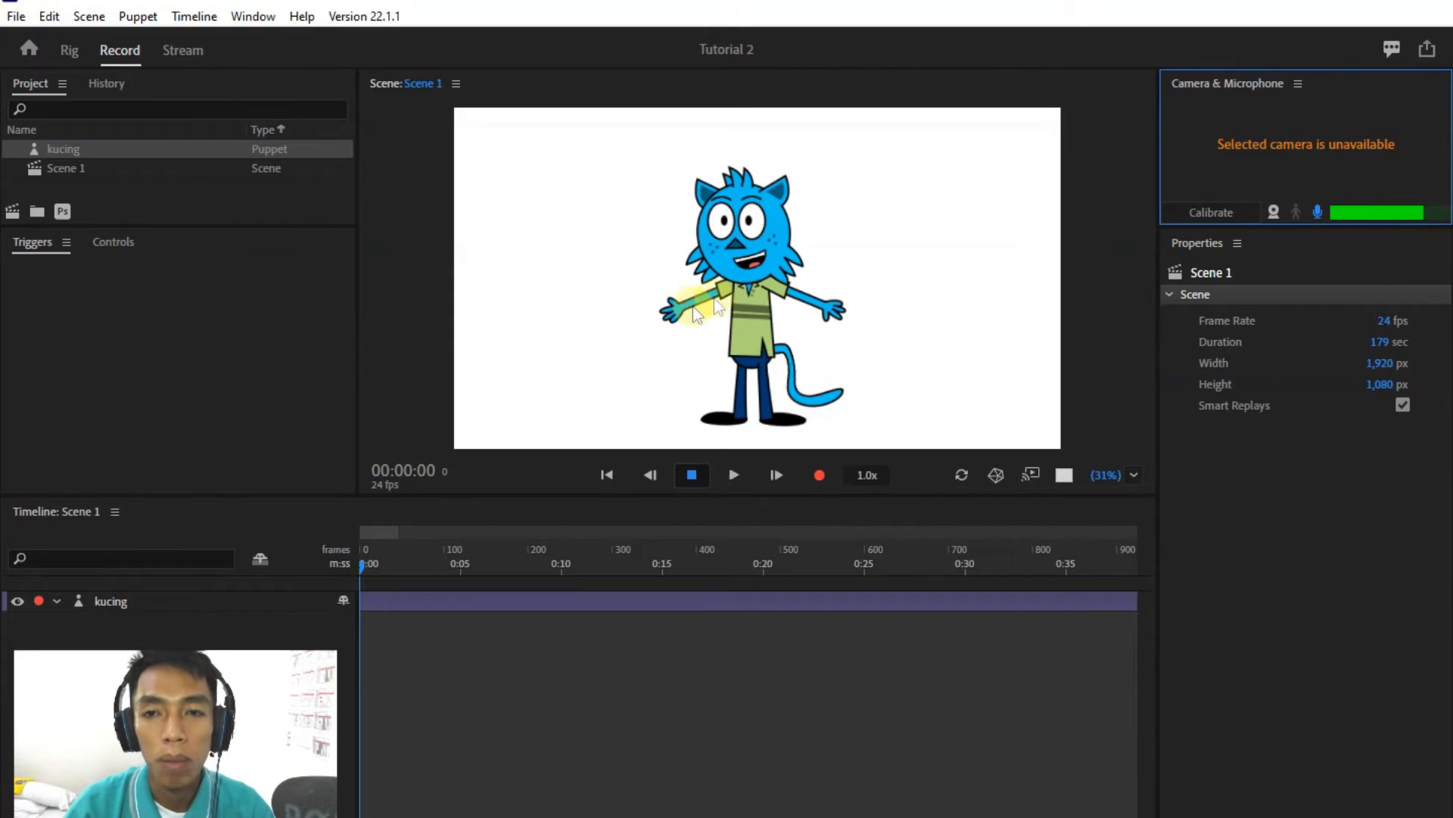
Pose both of the cat's arms downward alongside its body in the scene
left_click_drag(670, 312, 726, 348)
left_click(831, 315)
left_click_drag(816, 361, 780, 361)
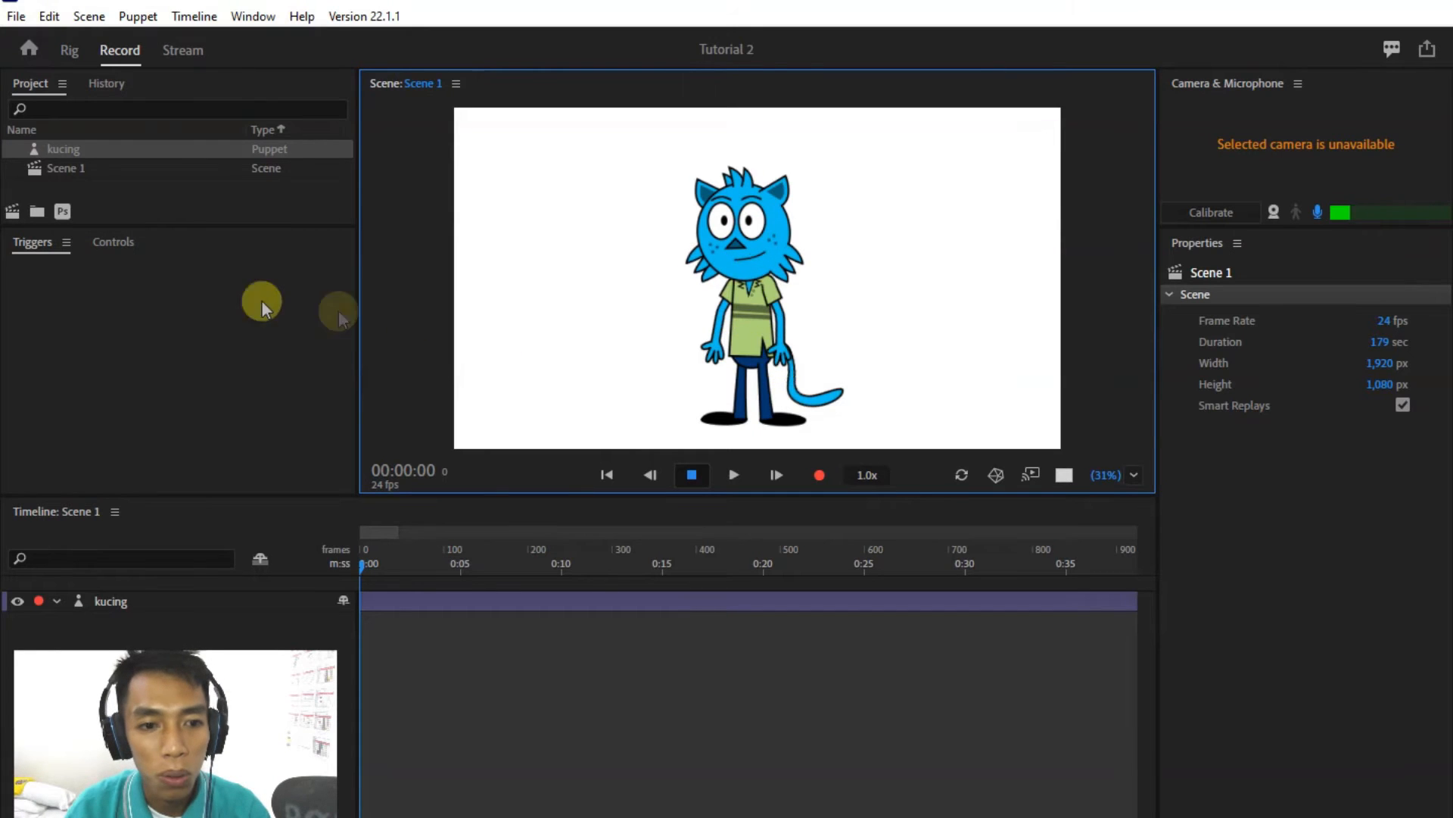
Display the kucing track's performance controls, browse its expressions and trigger the Squint expression
left_click(121, 244)
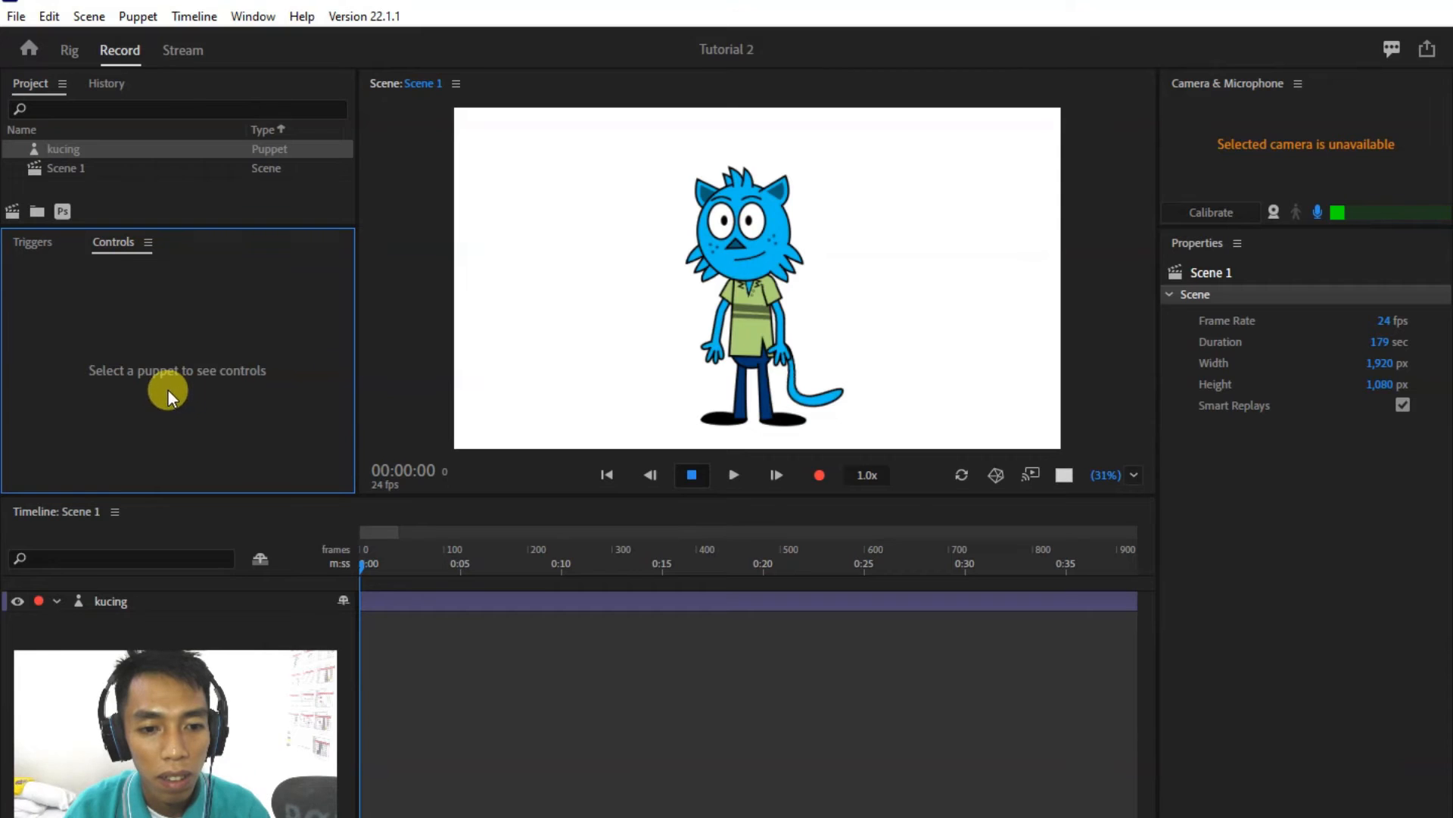
left_click(447, 599)
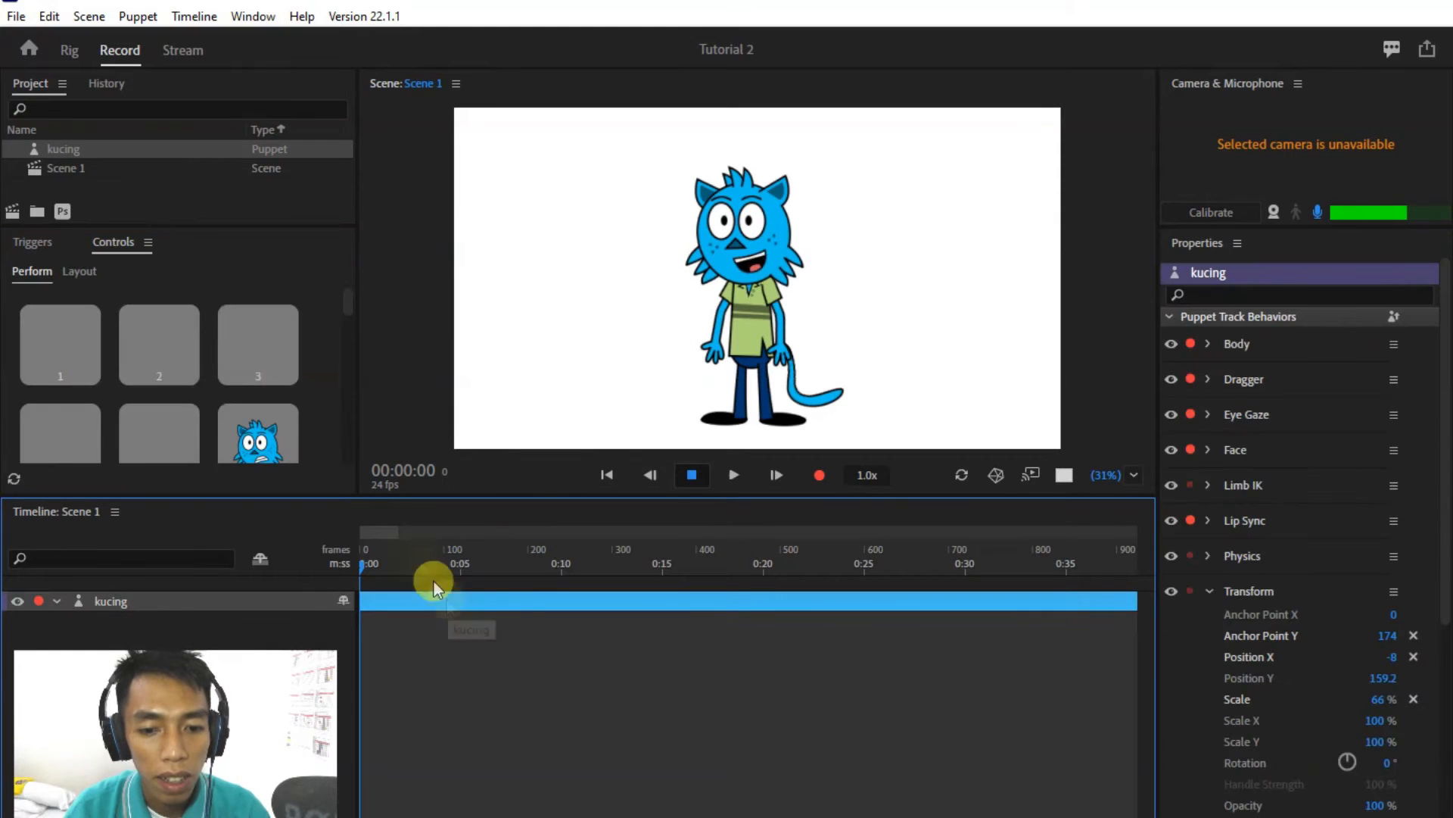
scroll(223, 366, "down", 5)
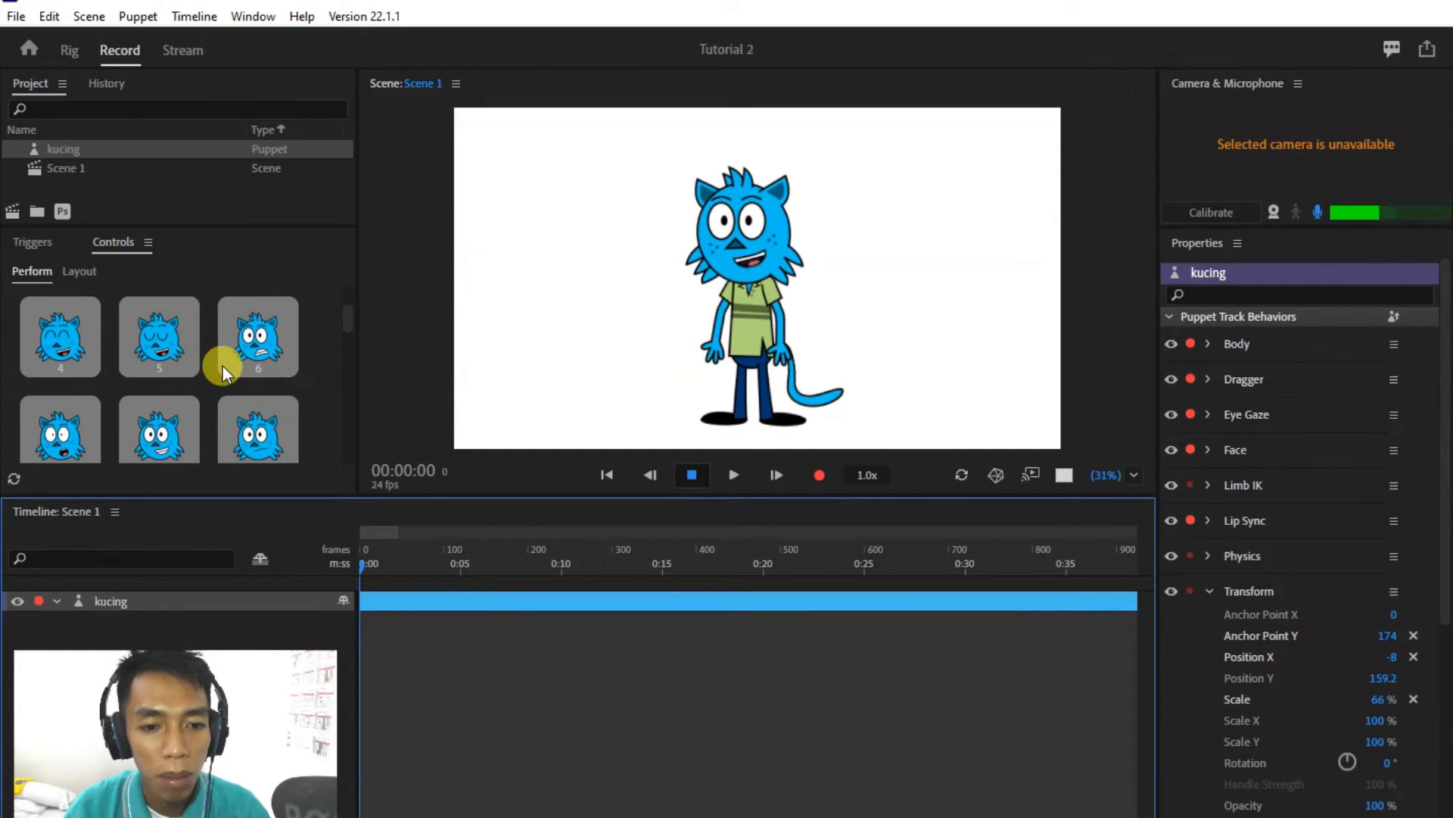
scroll(223, 366, "down", 4)
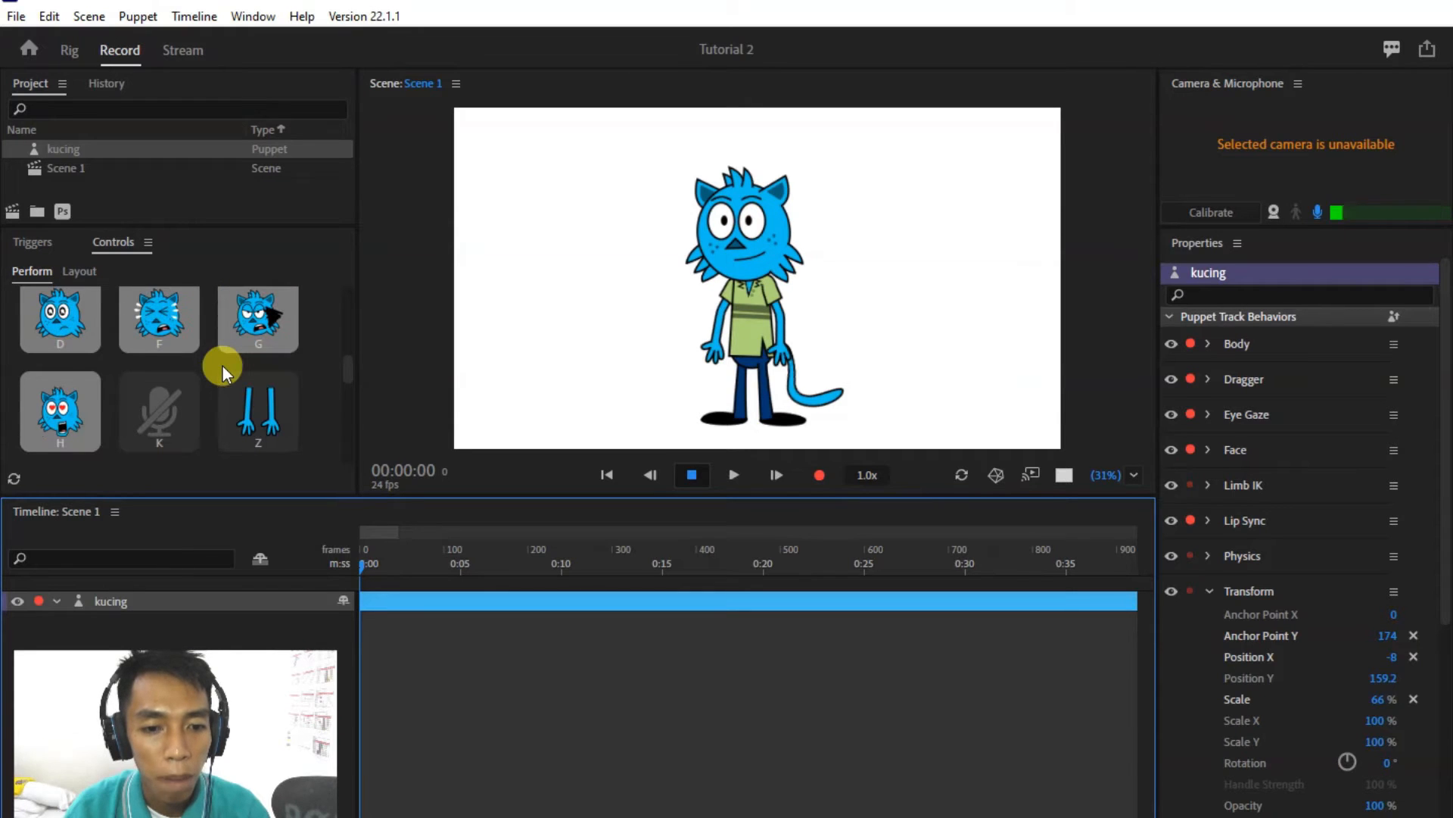
scroll(216, 370, "up", 9)
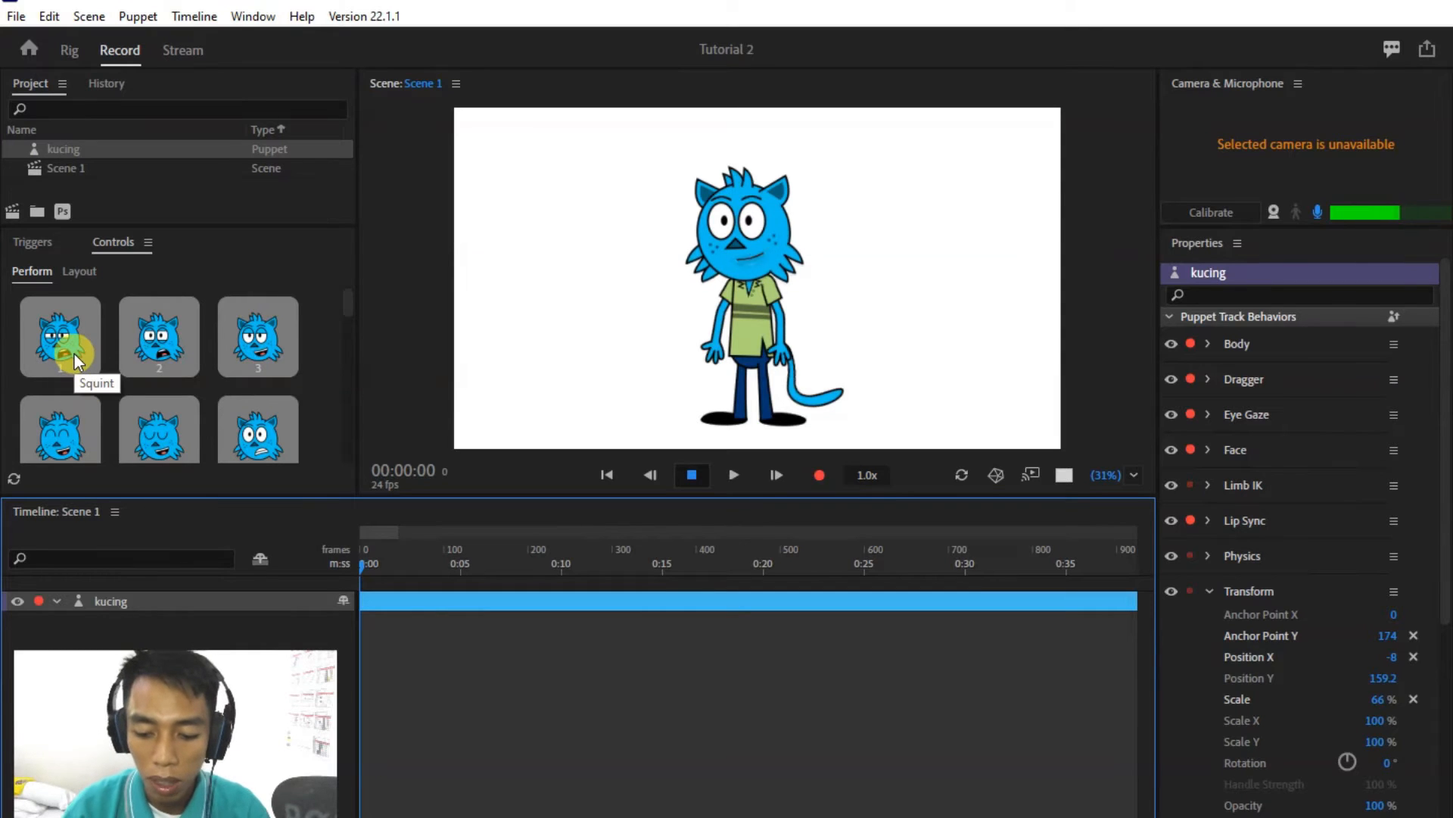
left_click(74, 354)
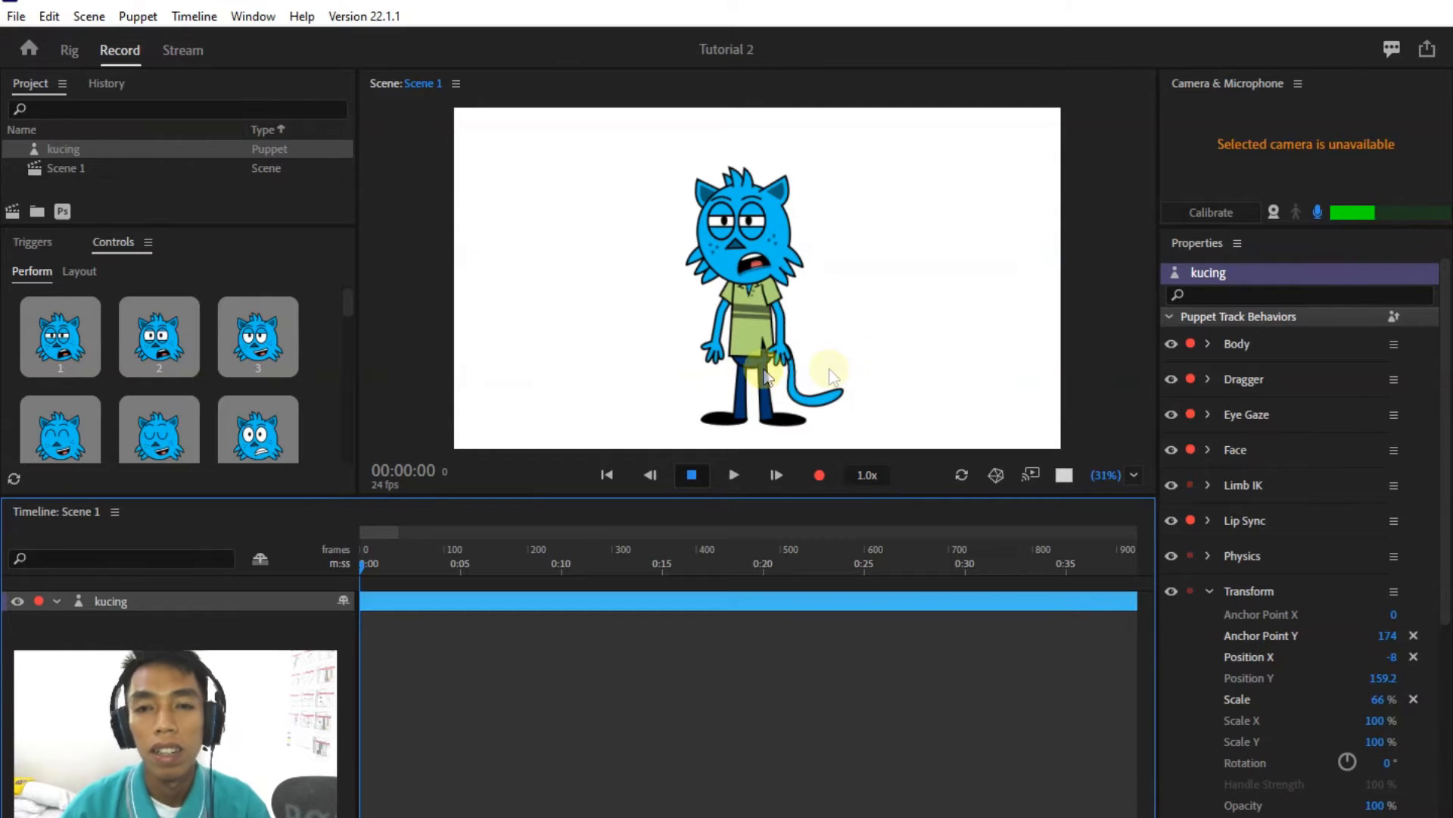
Turn on the camera input, trigger expression 2 on the cat and calibrate the face tracking
left_click(1275, 212)
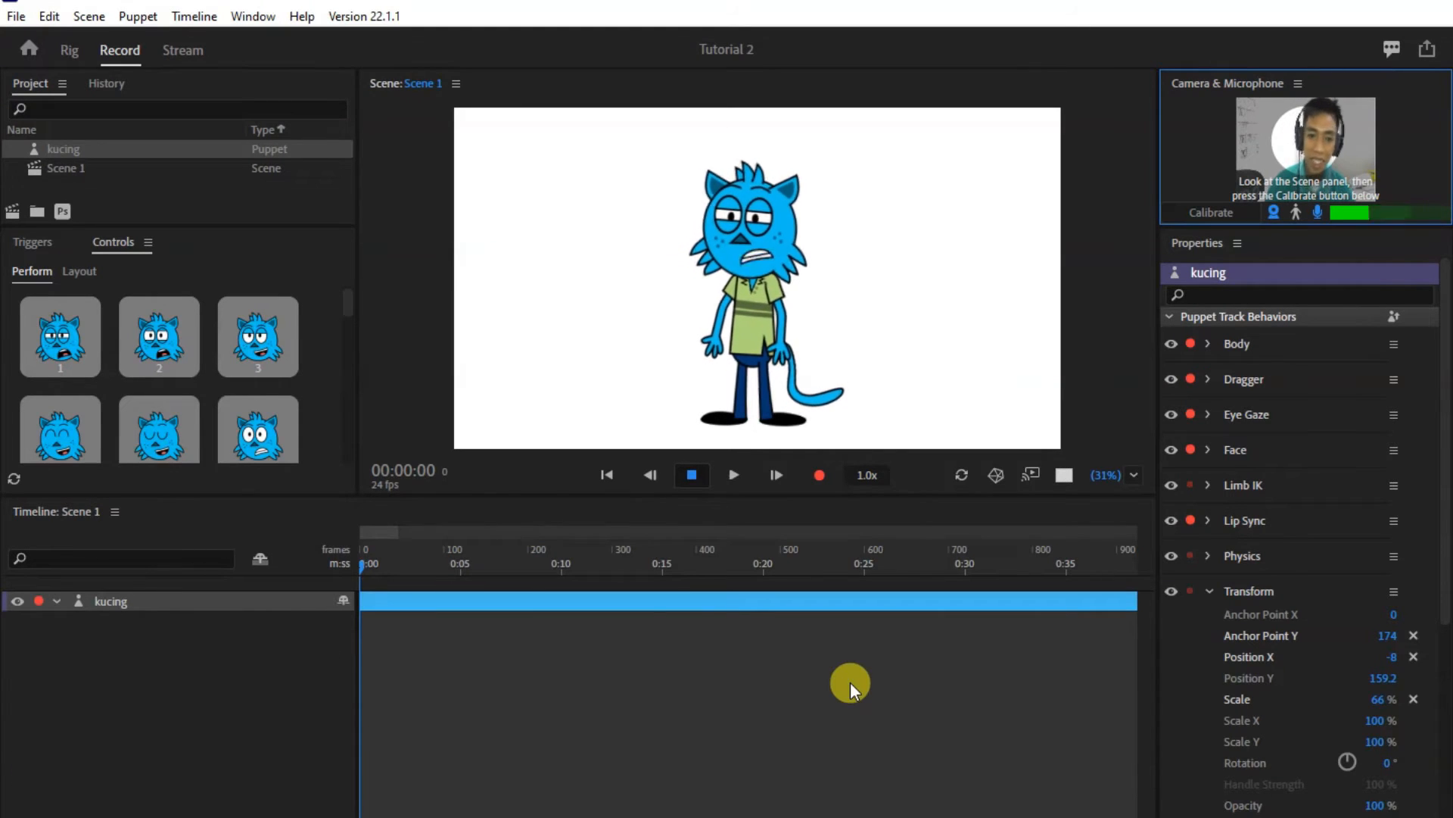
left_click(161, 365)
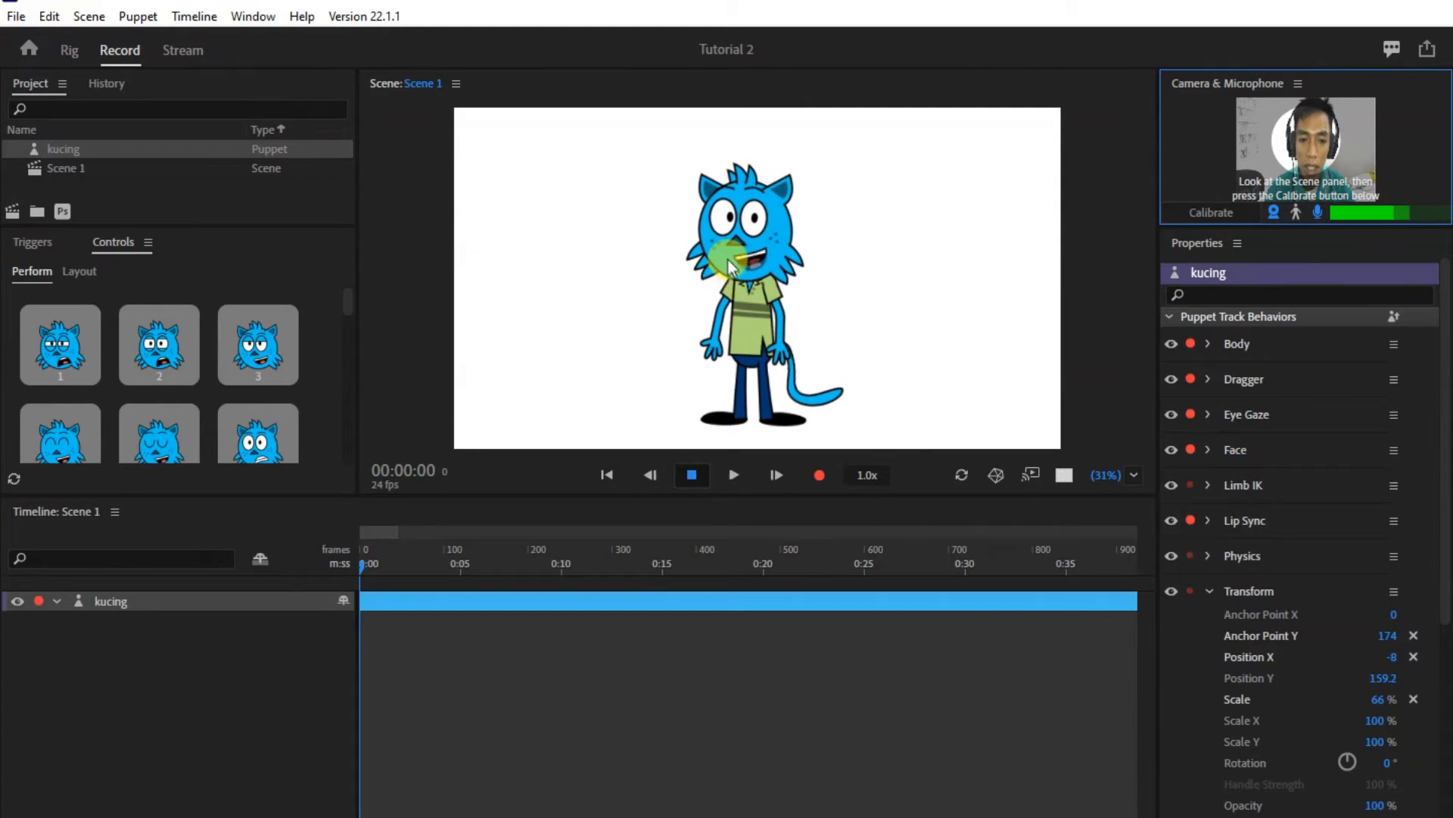
left_click(1207, 214)
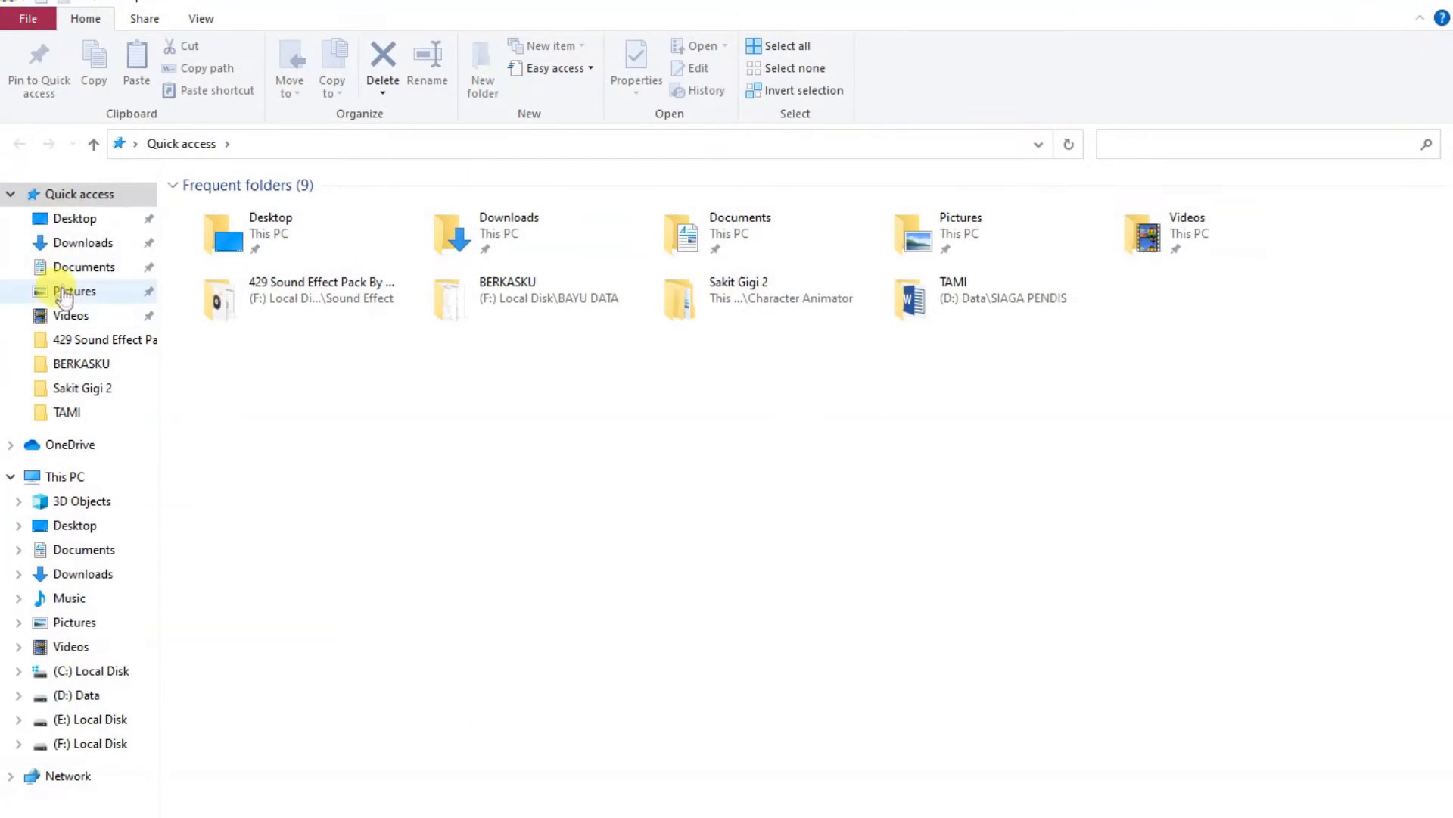
Import the background picture gdsvf from the Downloads folder into the project and place it below the kucing track in the Scene 1 timeline
left_click(72, 243)
left_click_drag(221, 304, 119, 180)
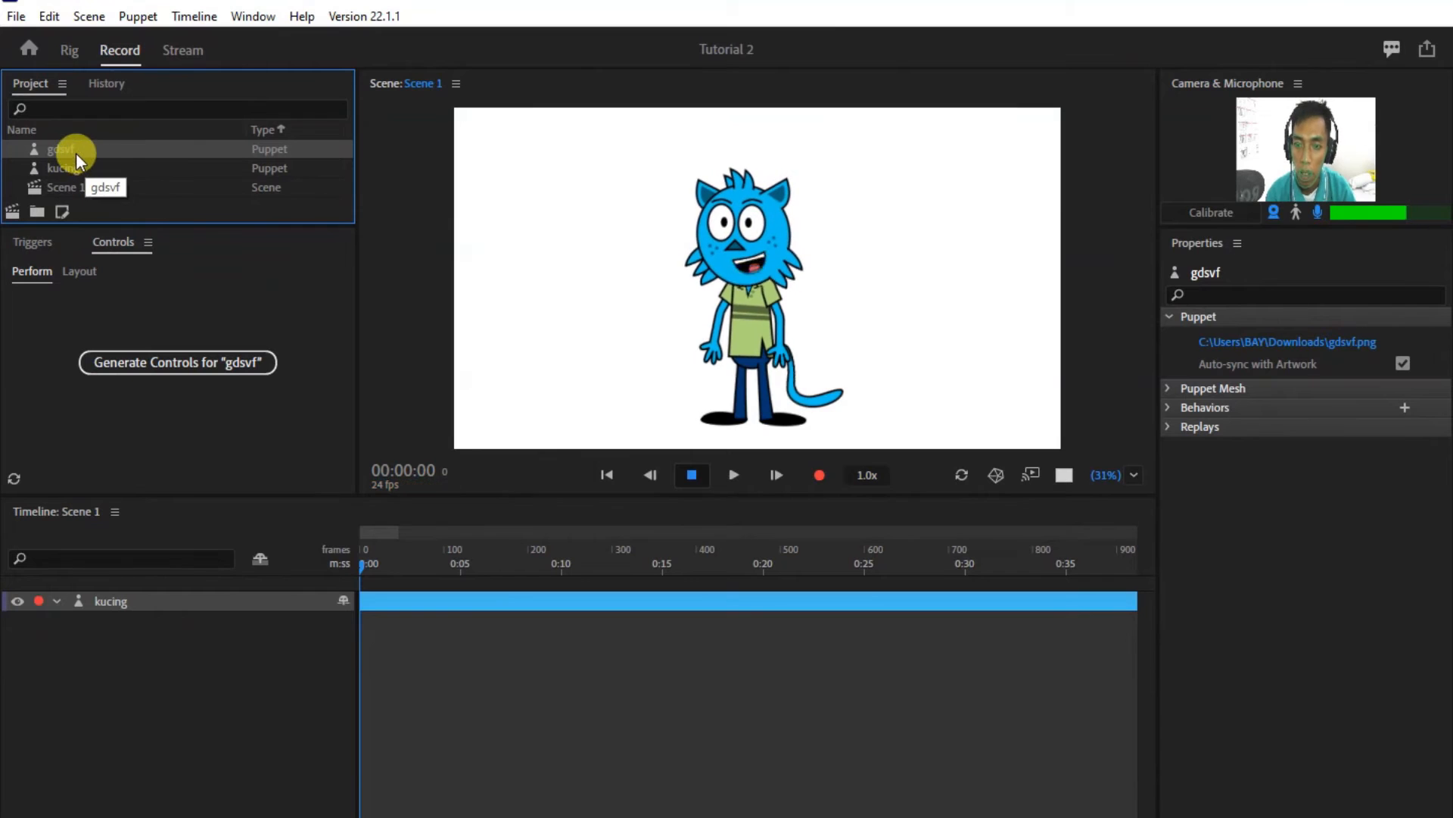
left_click_drag(115, 146, 192, 637)
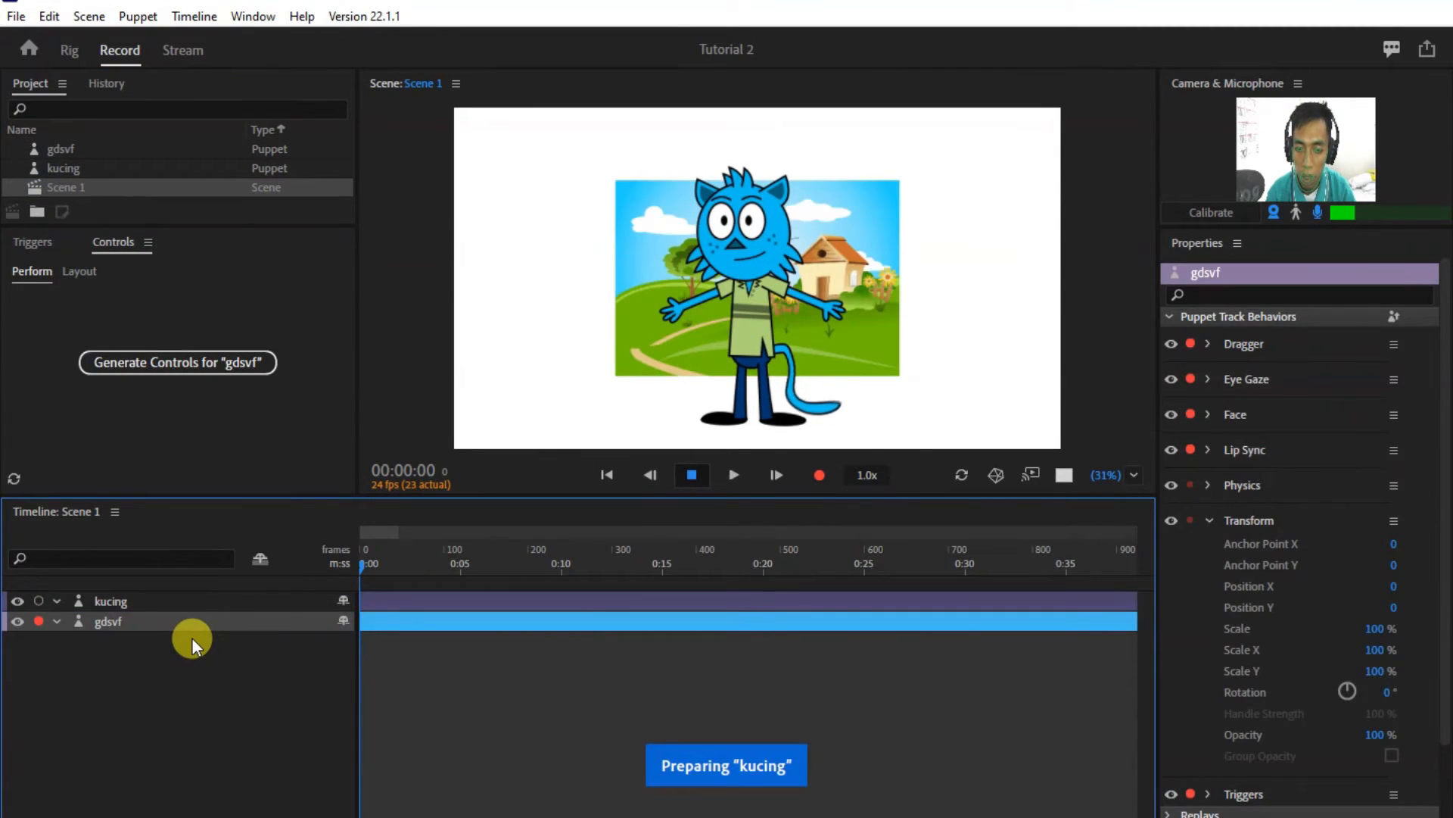
left_click(701, 338)
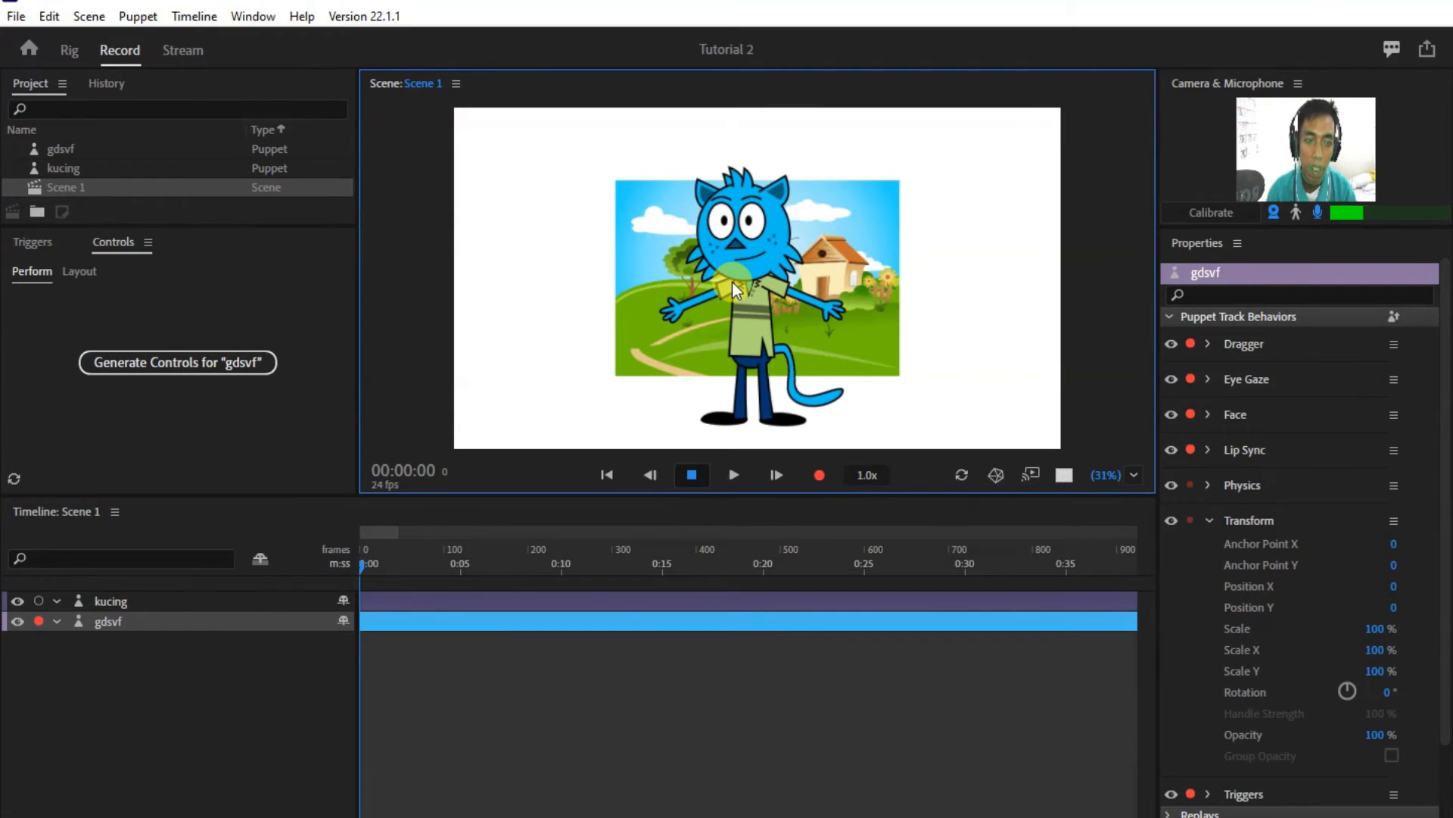
Rename the gdsvf track in the Scene 1 timeline as background and set its scale to 225% so the picture fills the scene
left_click(166, 598)
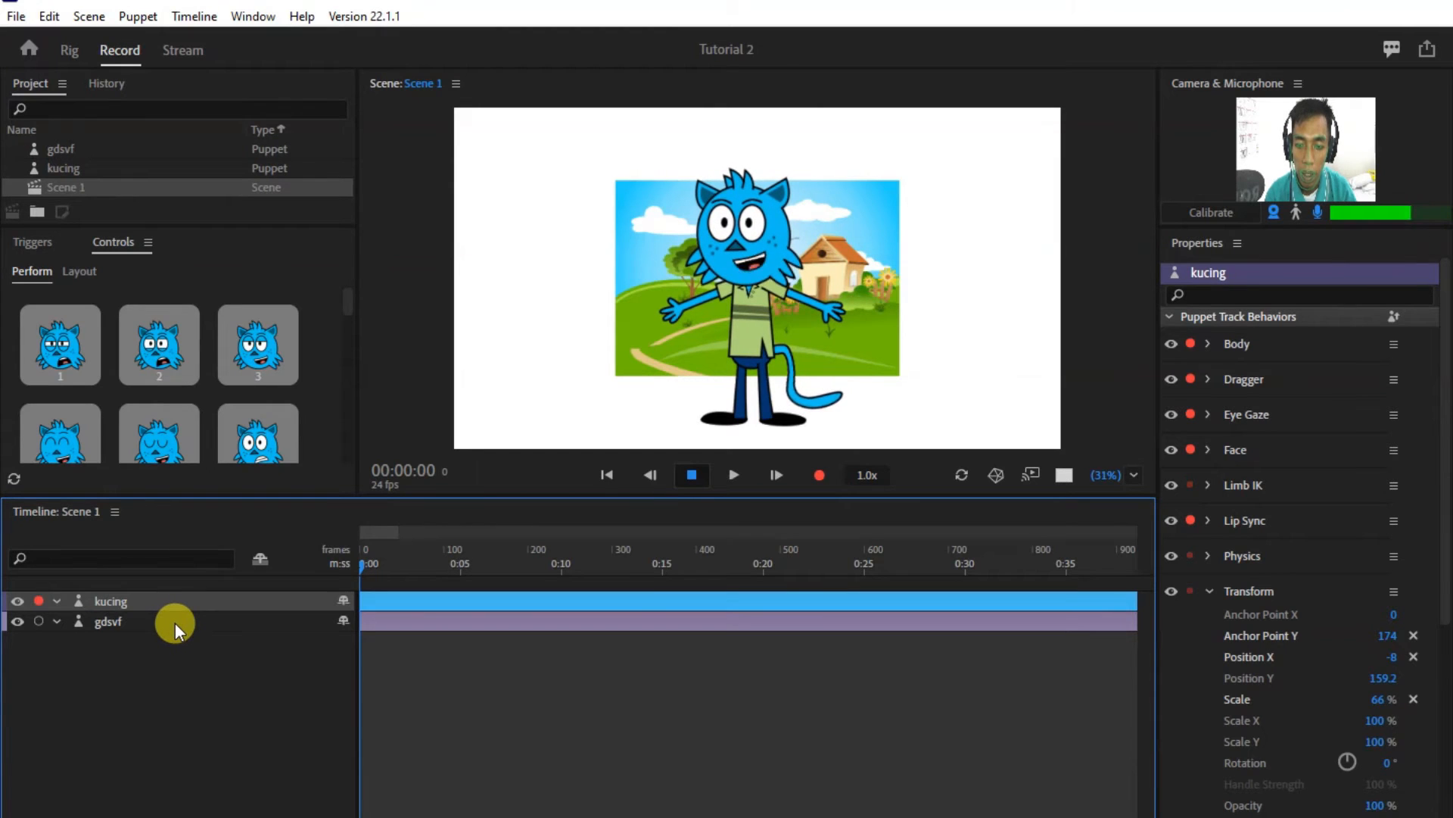
left_click(165, 623)
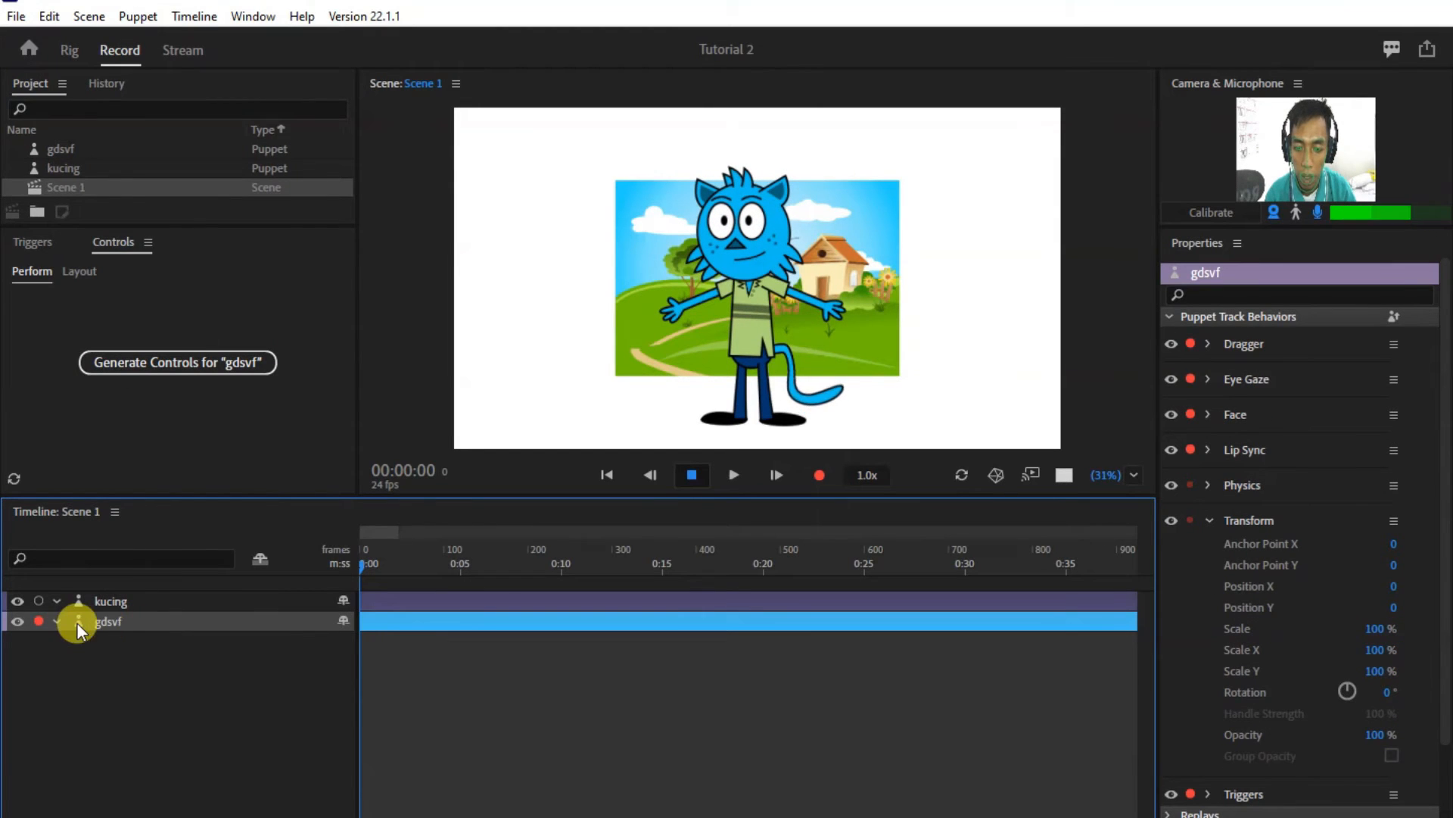
right_click(121, 618)
left_click(155, 683)
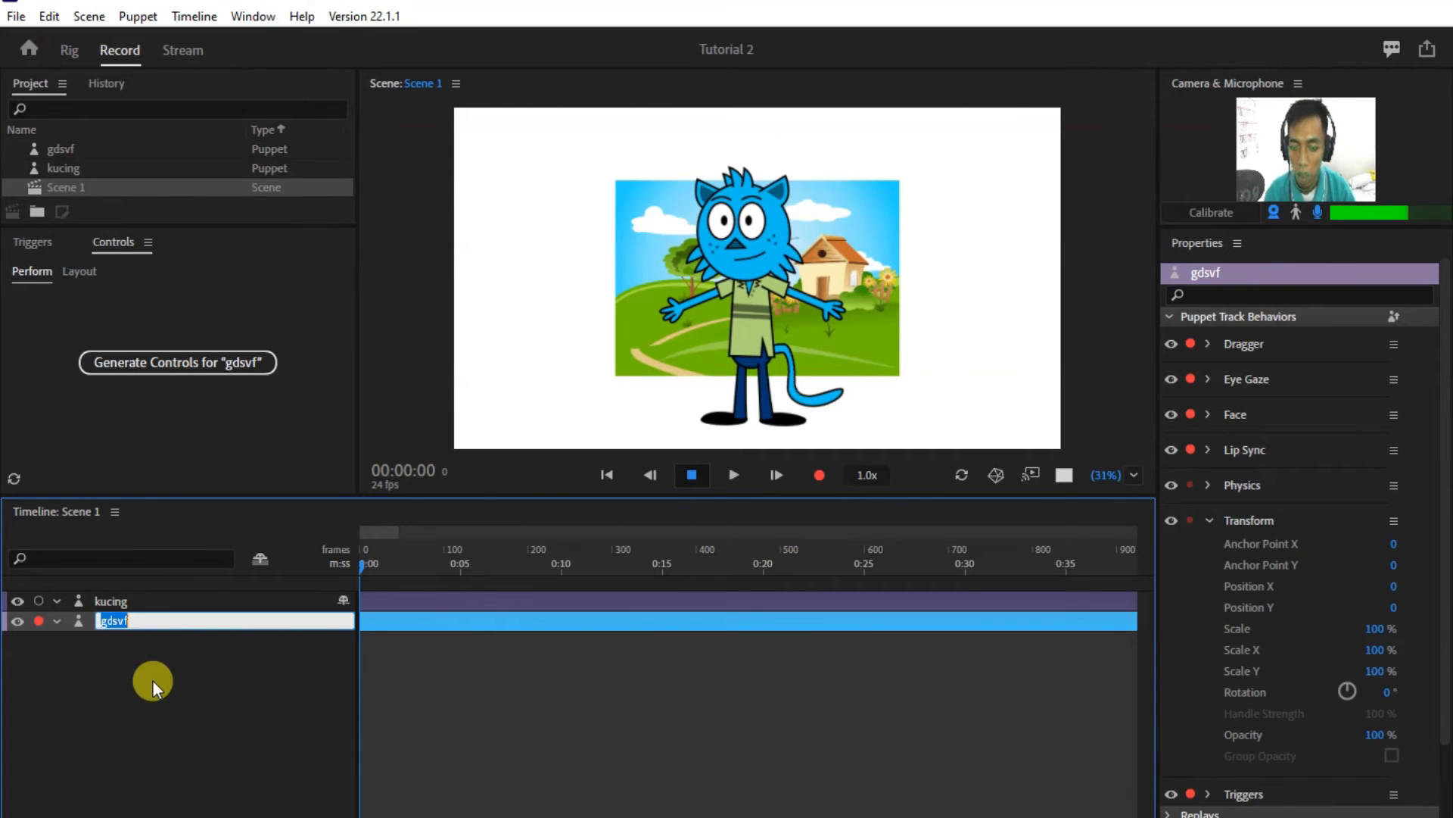
type("background")
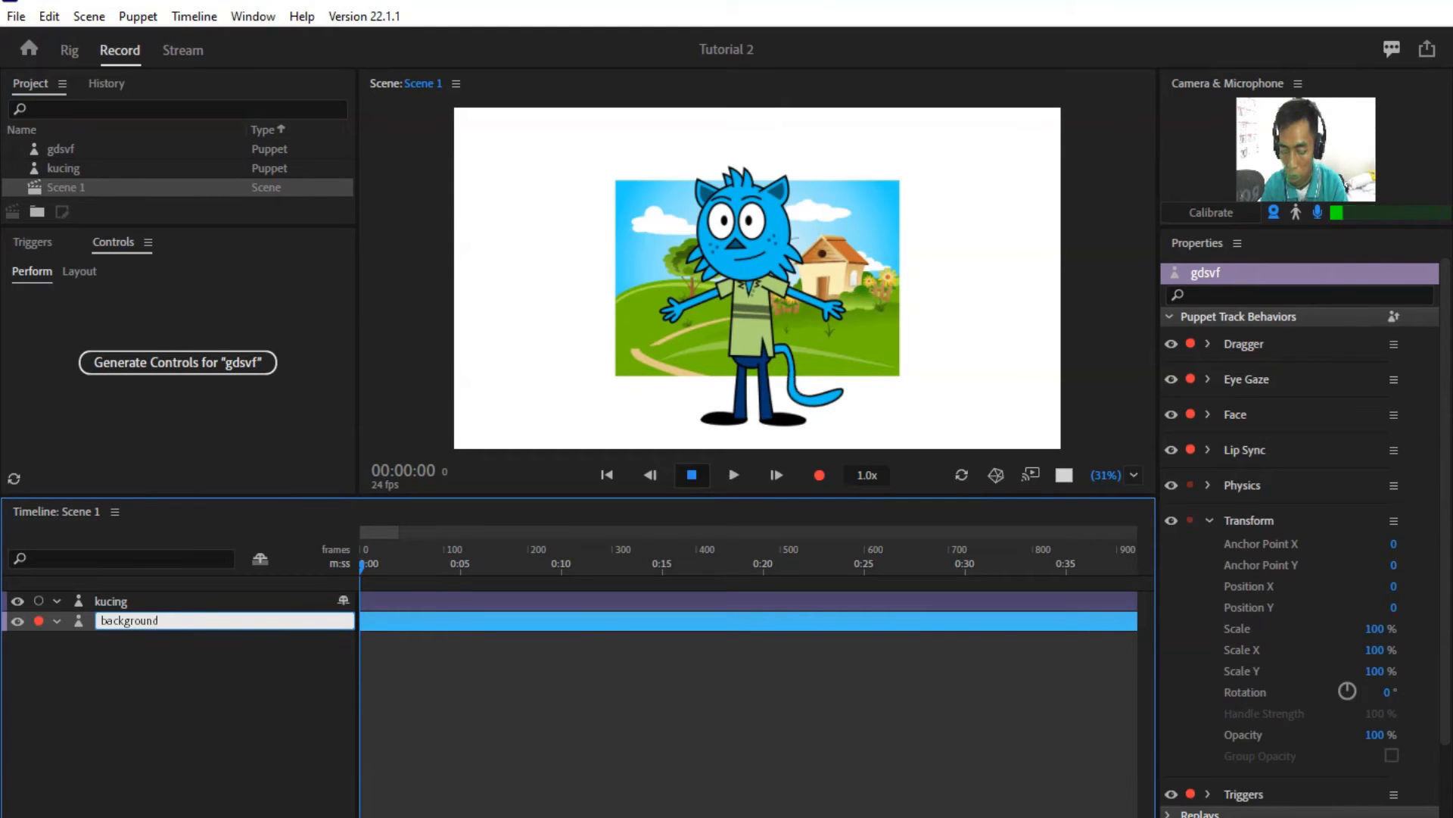
key("Return")
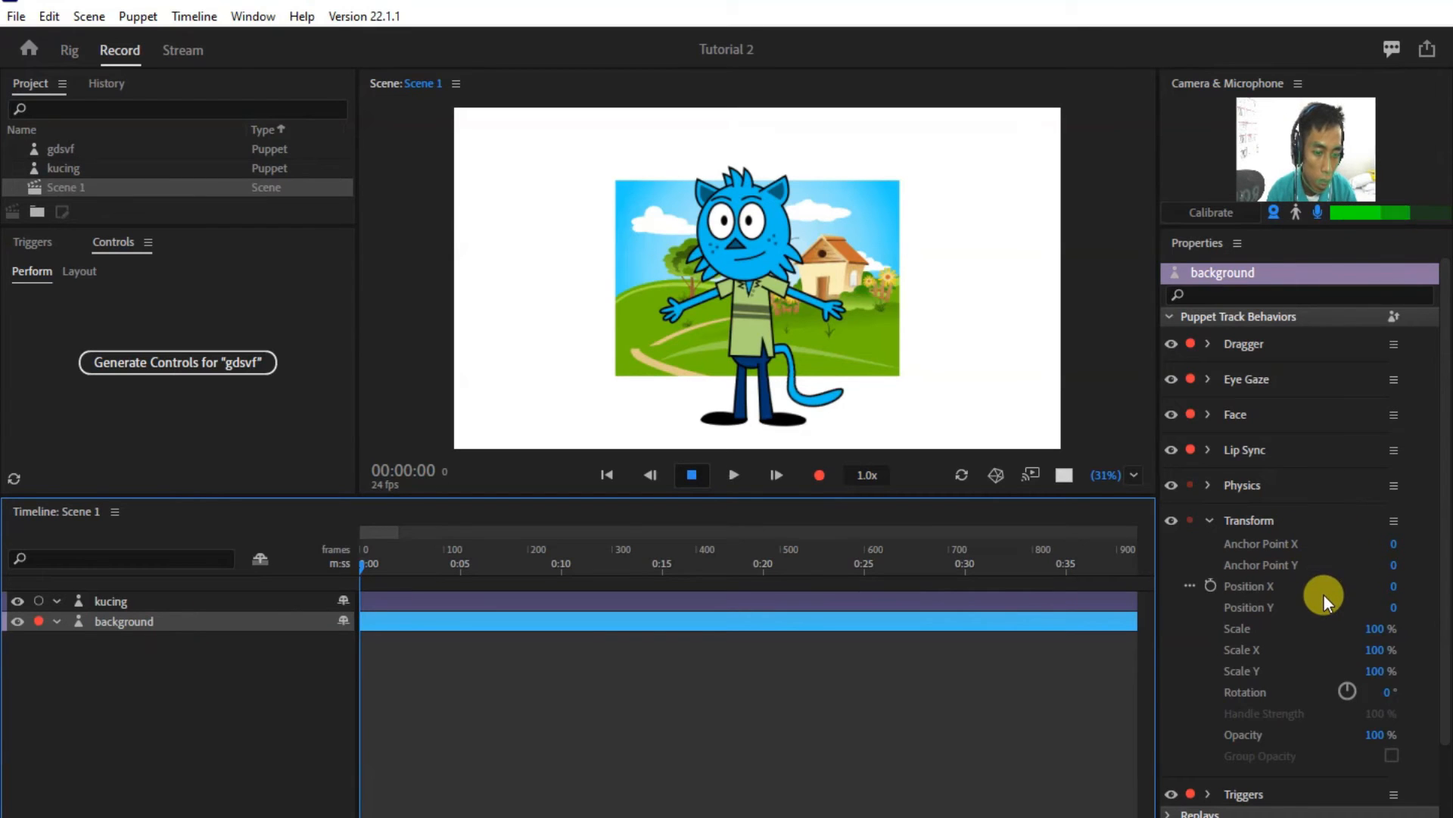
left_click_drag(1375, 640, 1351, 477)
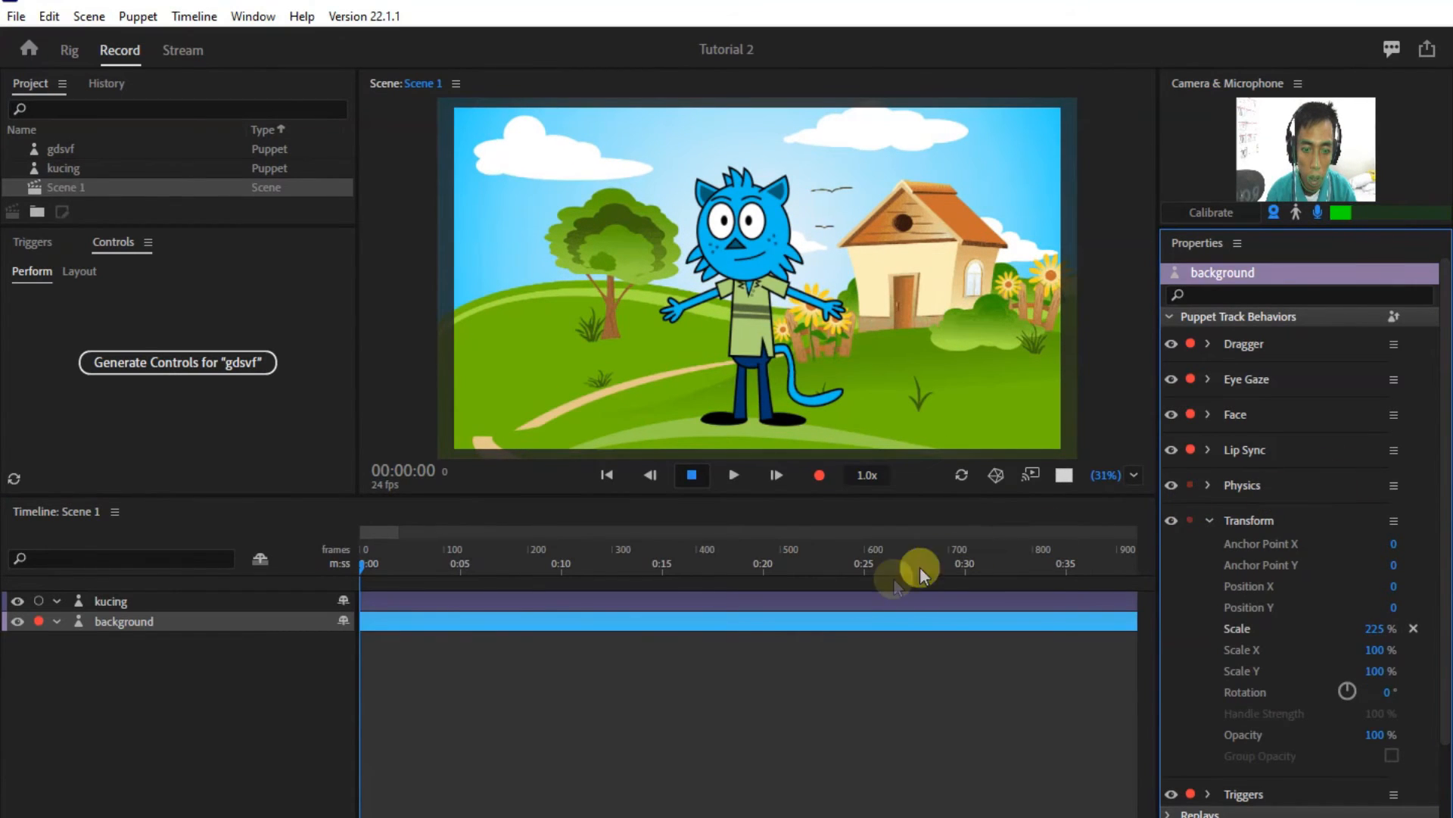
left_click(797, 704)
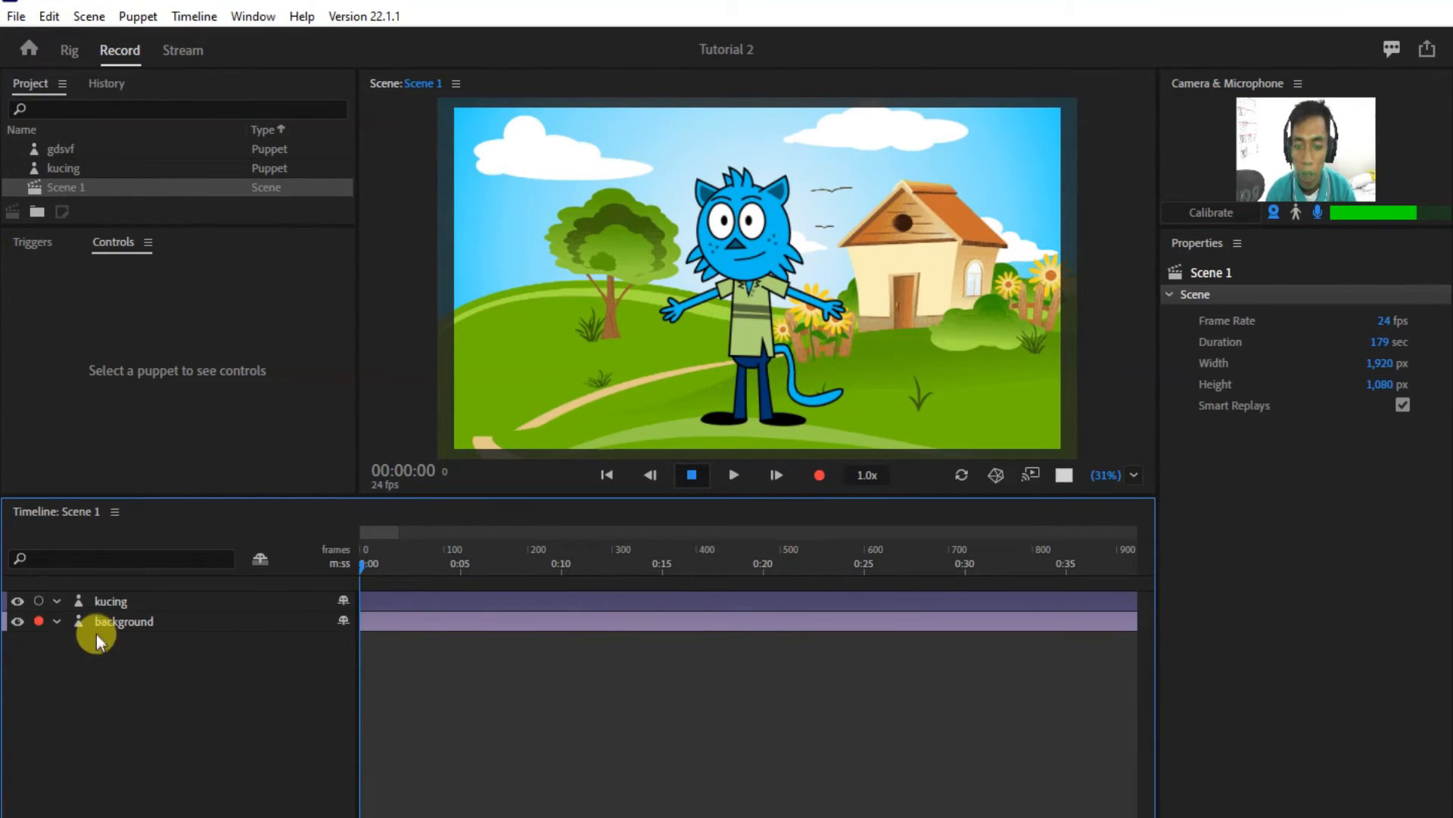
Pose both of the kucing puppet's arms downward alongside its body in front of the background
left_click(106, 603)
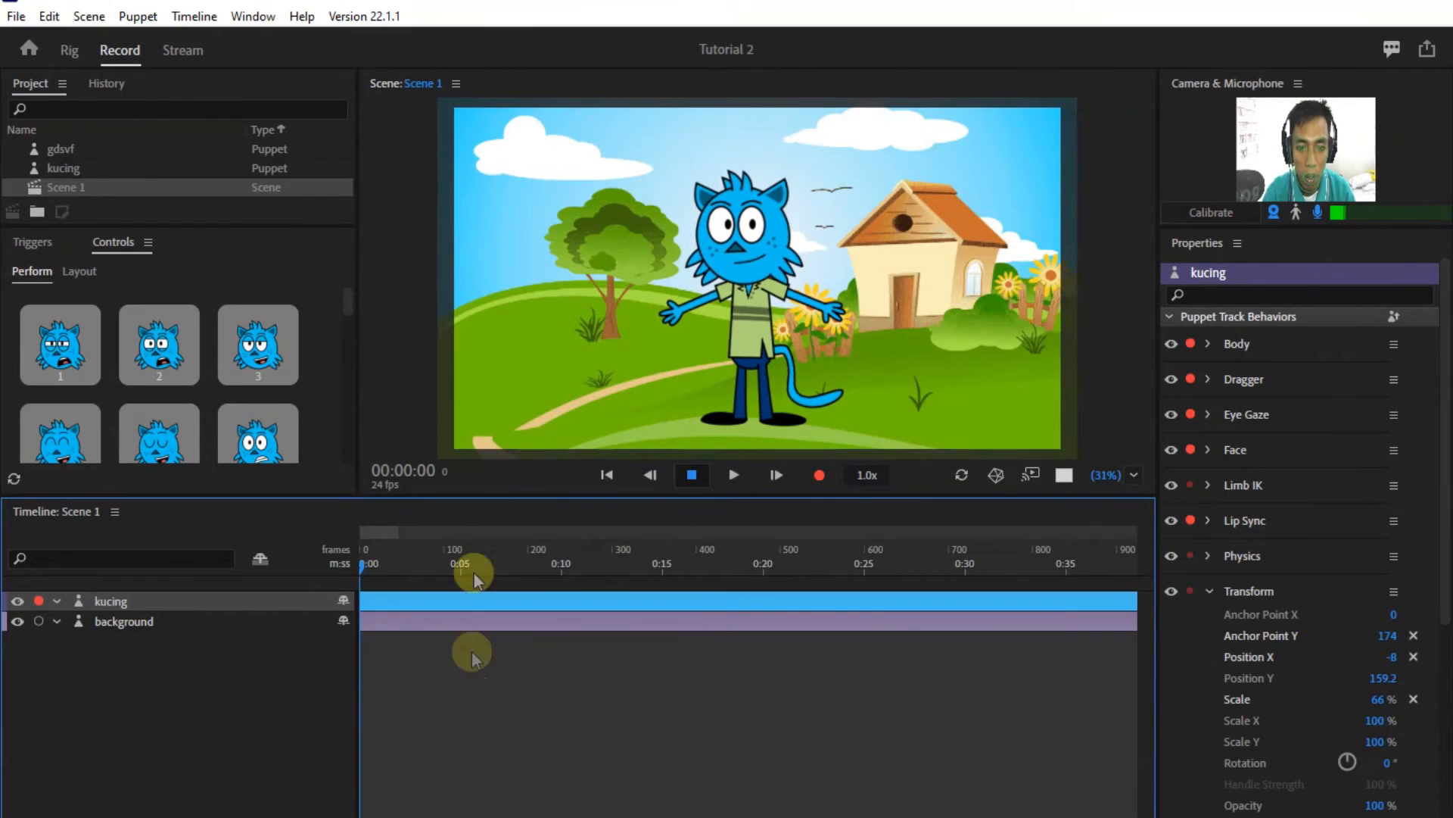
left_click_drag(675, 311, 706, 370)
left_click_drag(820, 316, 824, 312)
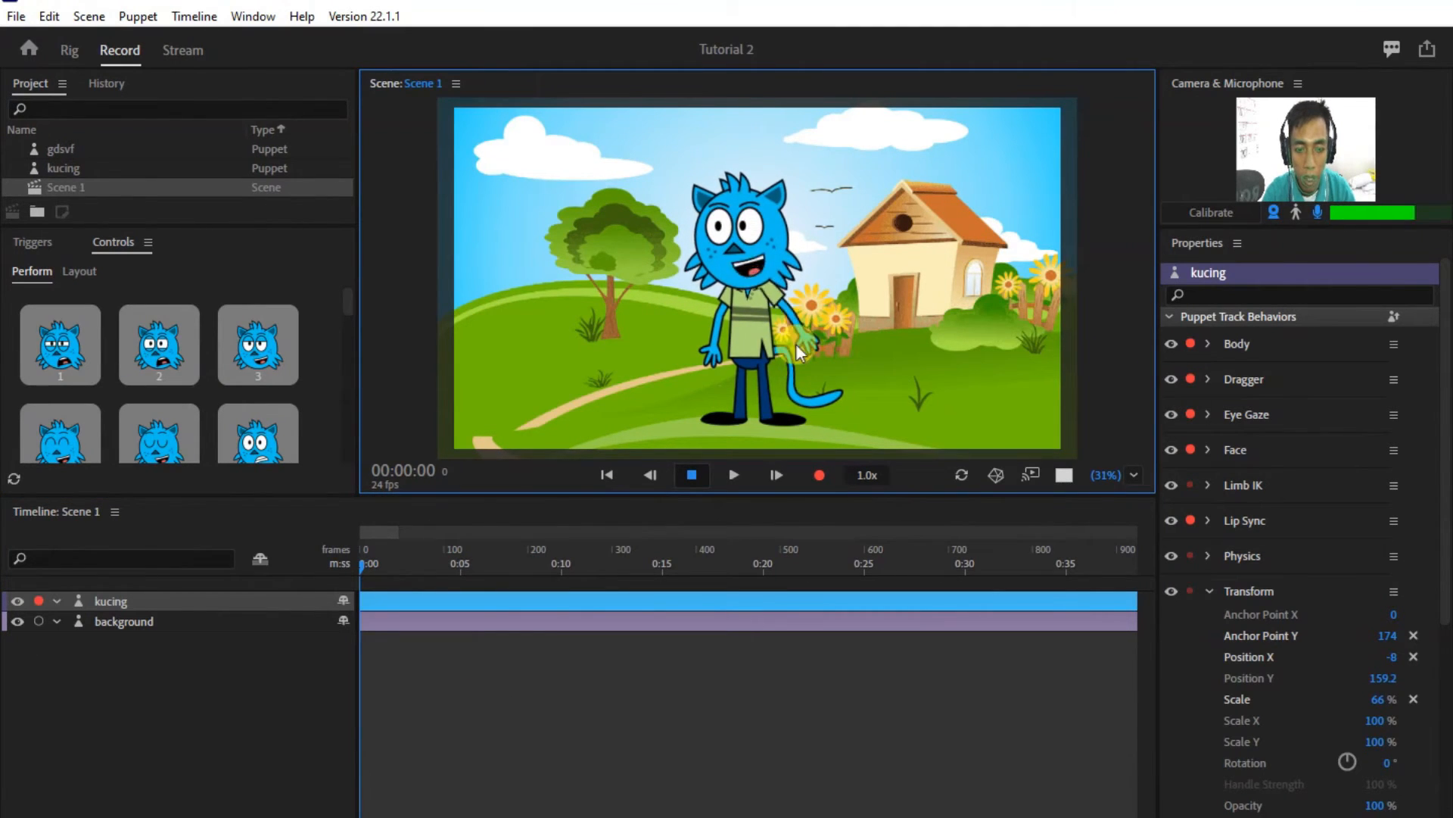
left_click(681, 394)
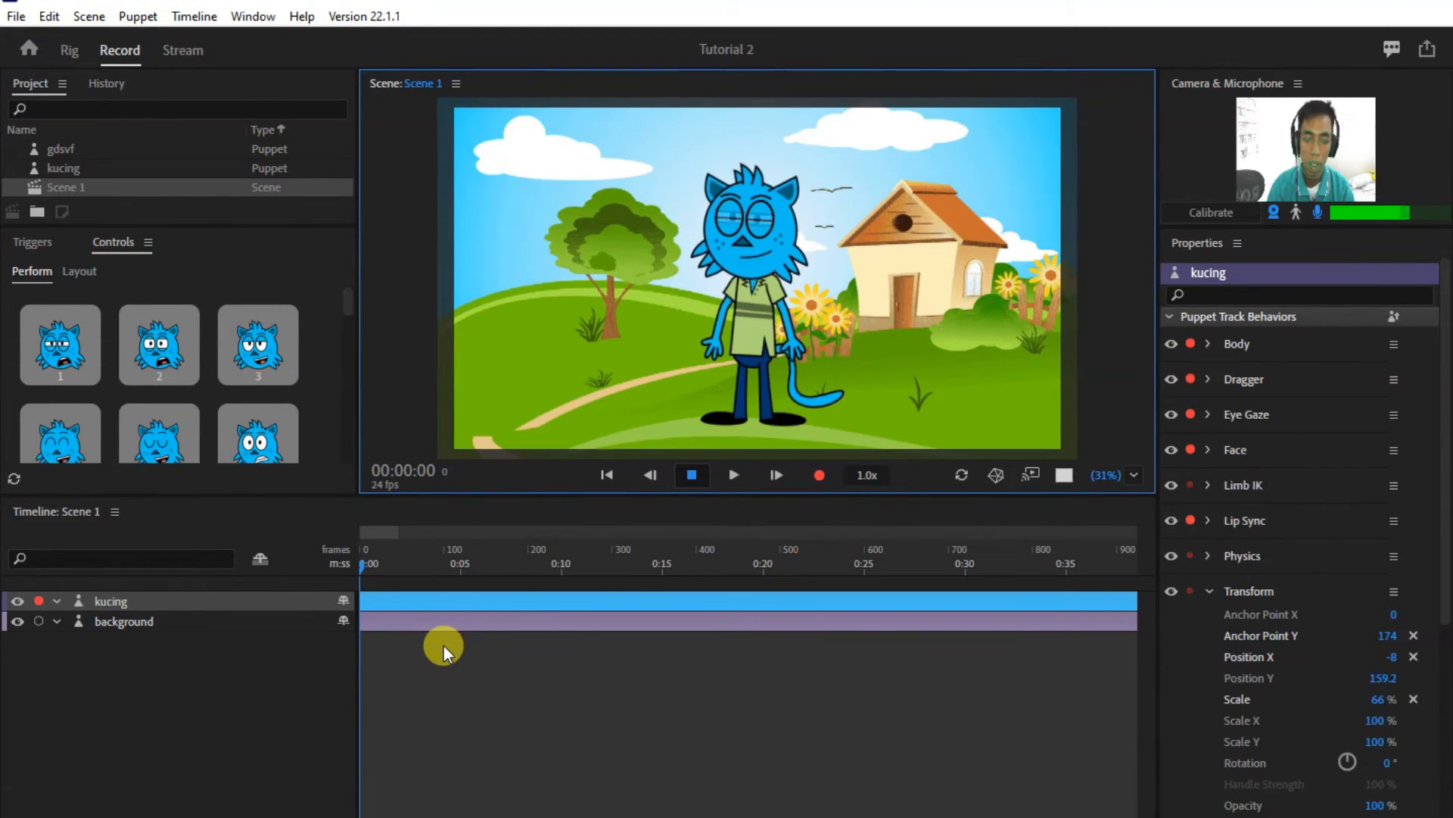
Calibrate the face tracking and record a camera and microphone performance of about 16 seconds on the kucing track
left_click(1210, 212)
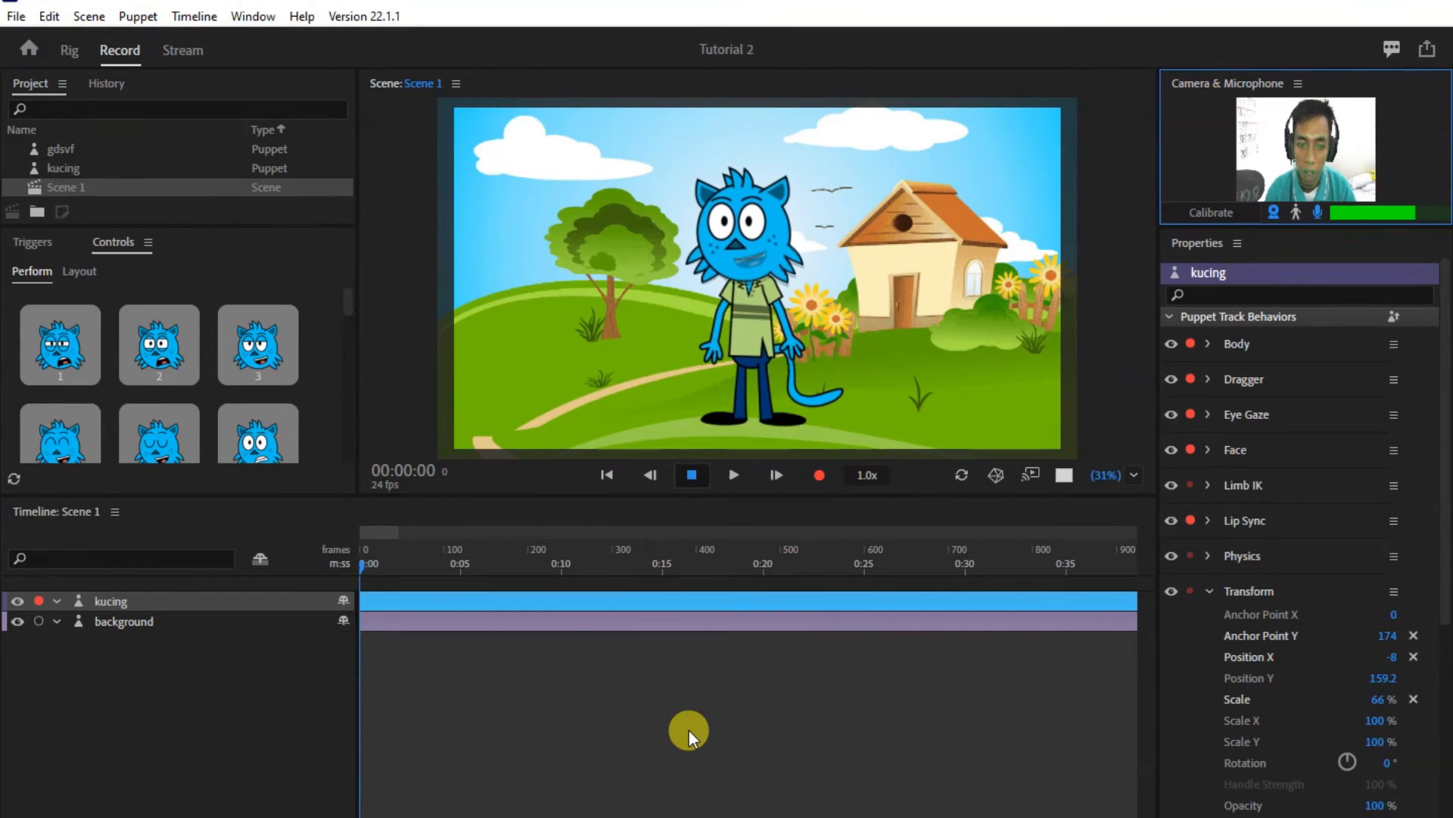
left_click(820, 477)
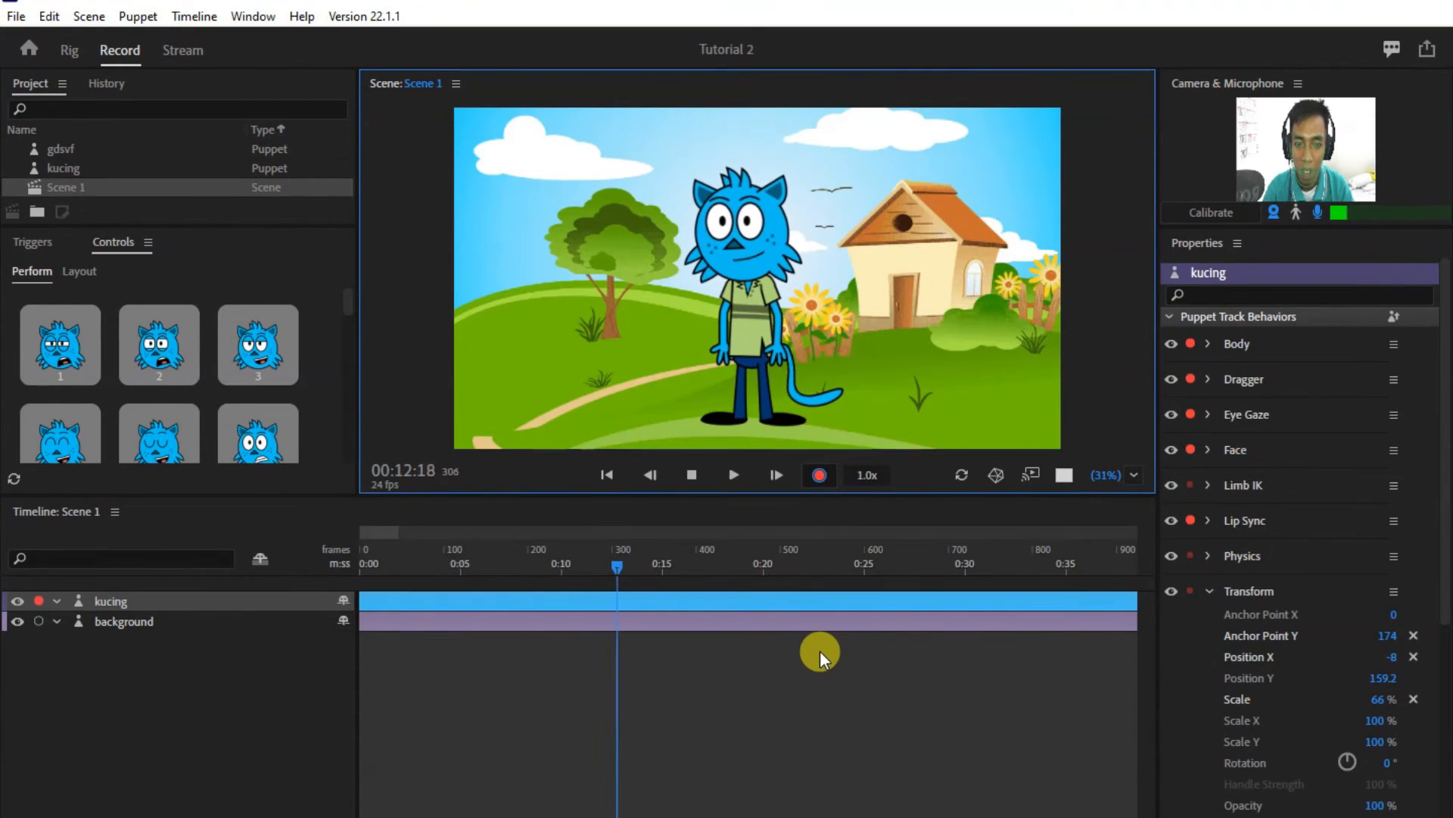
left_click(825, 476)
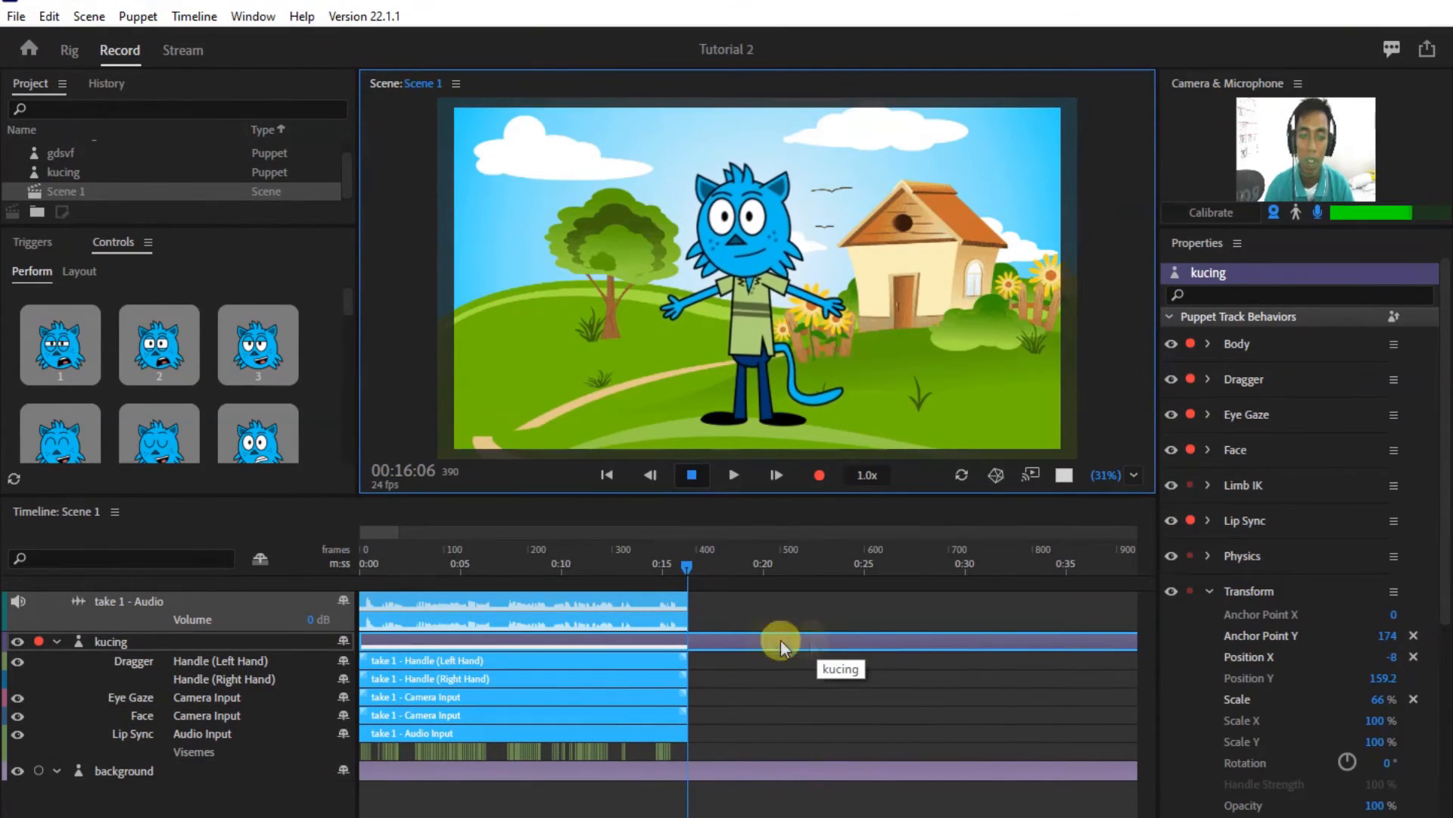
Move the playhead back to 00:15:08 and disarm the kucing track for recording
mouse_move(684, 566)
left_mouse_down()
mouse_move(655, 569)
mouse_move(670, 569)
left_mouse_up()
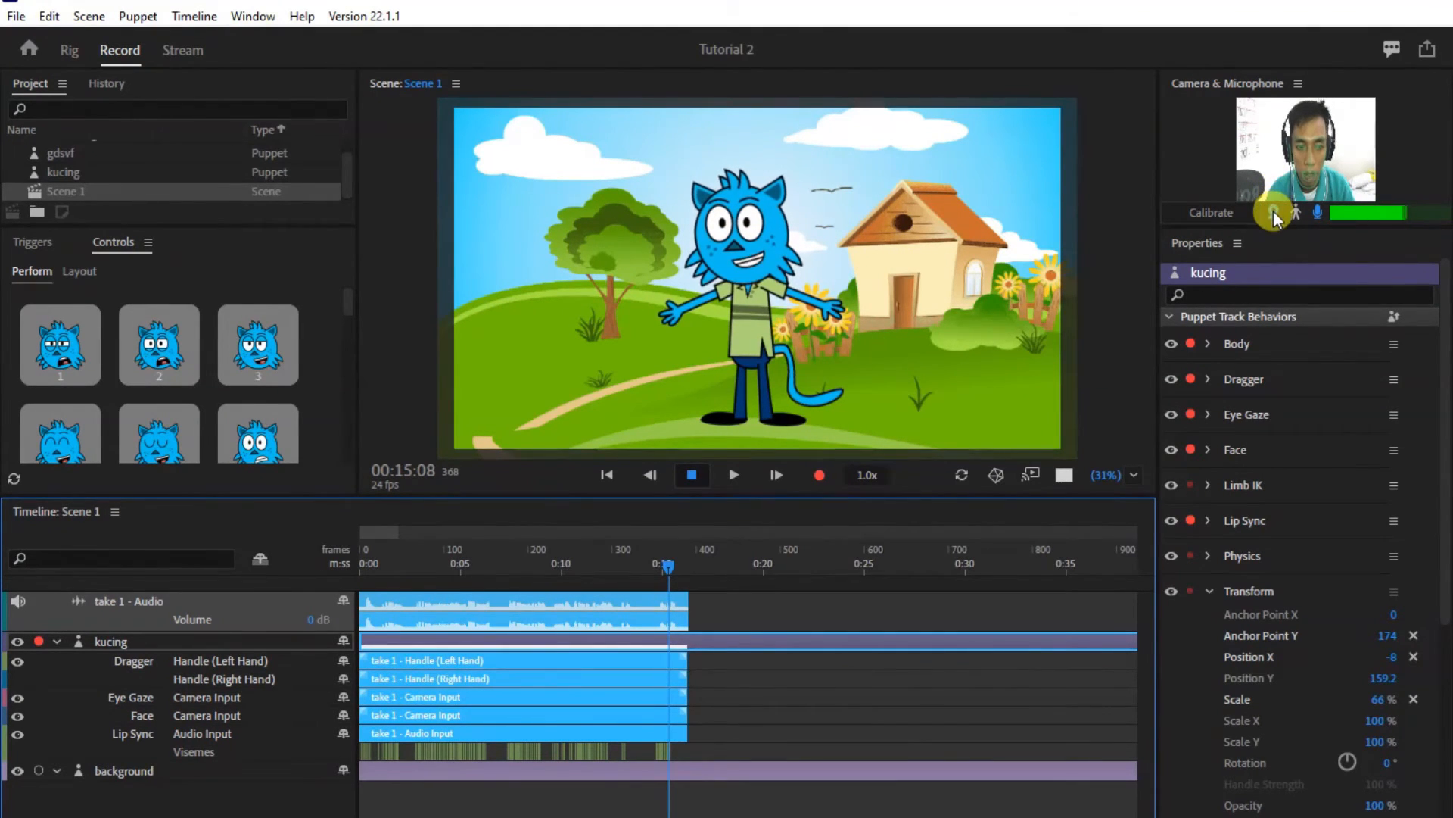
left_click(38, 641)
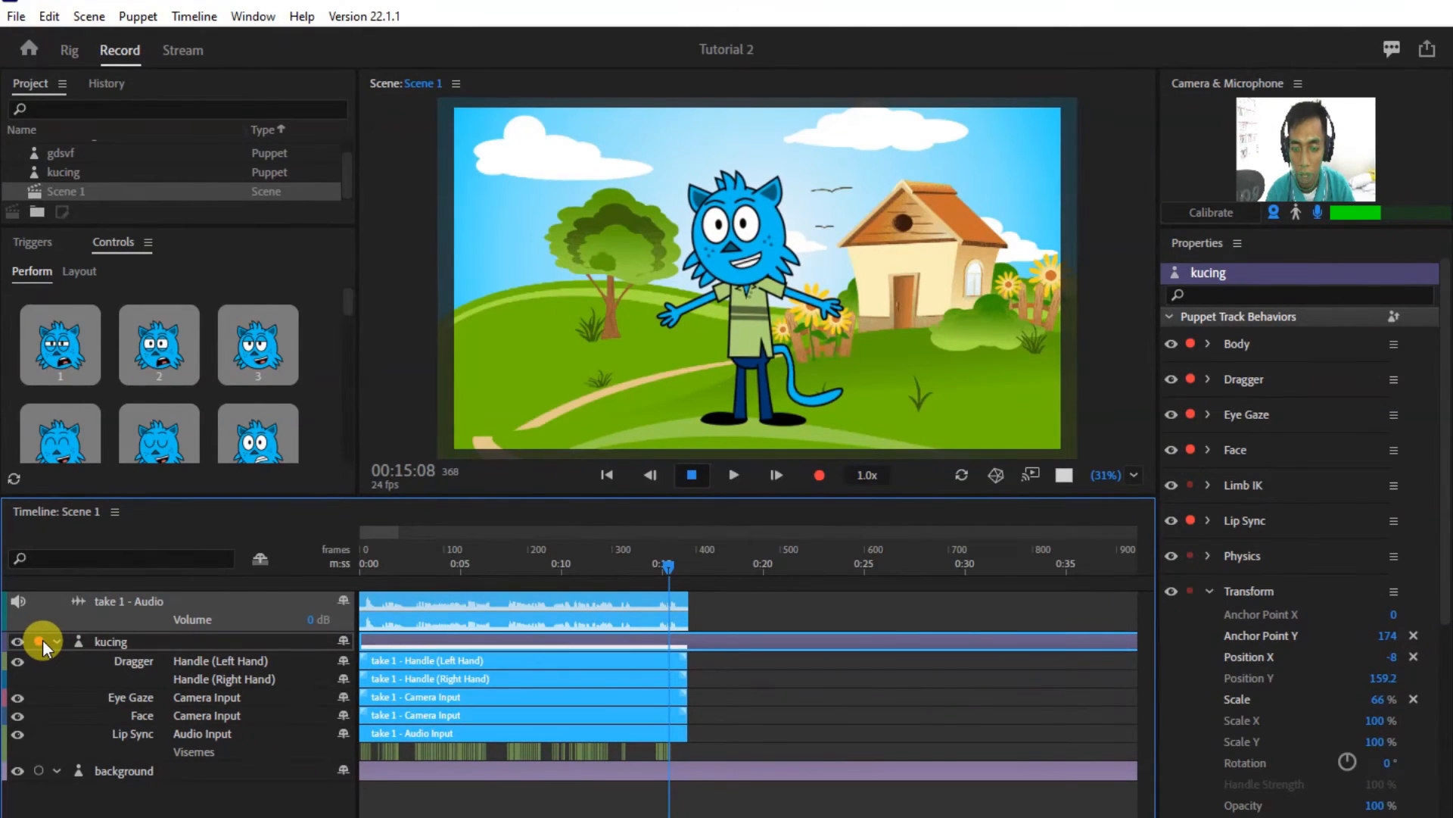
left_click(39, 641)
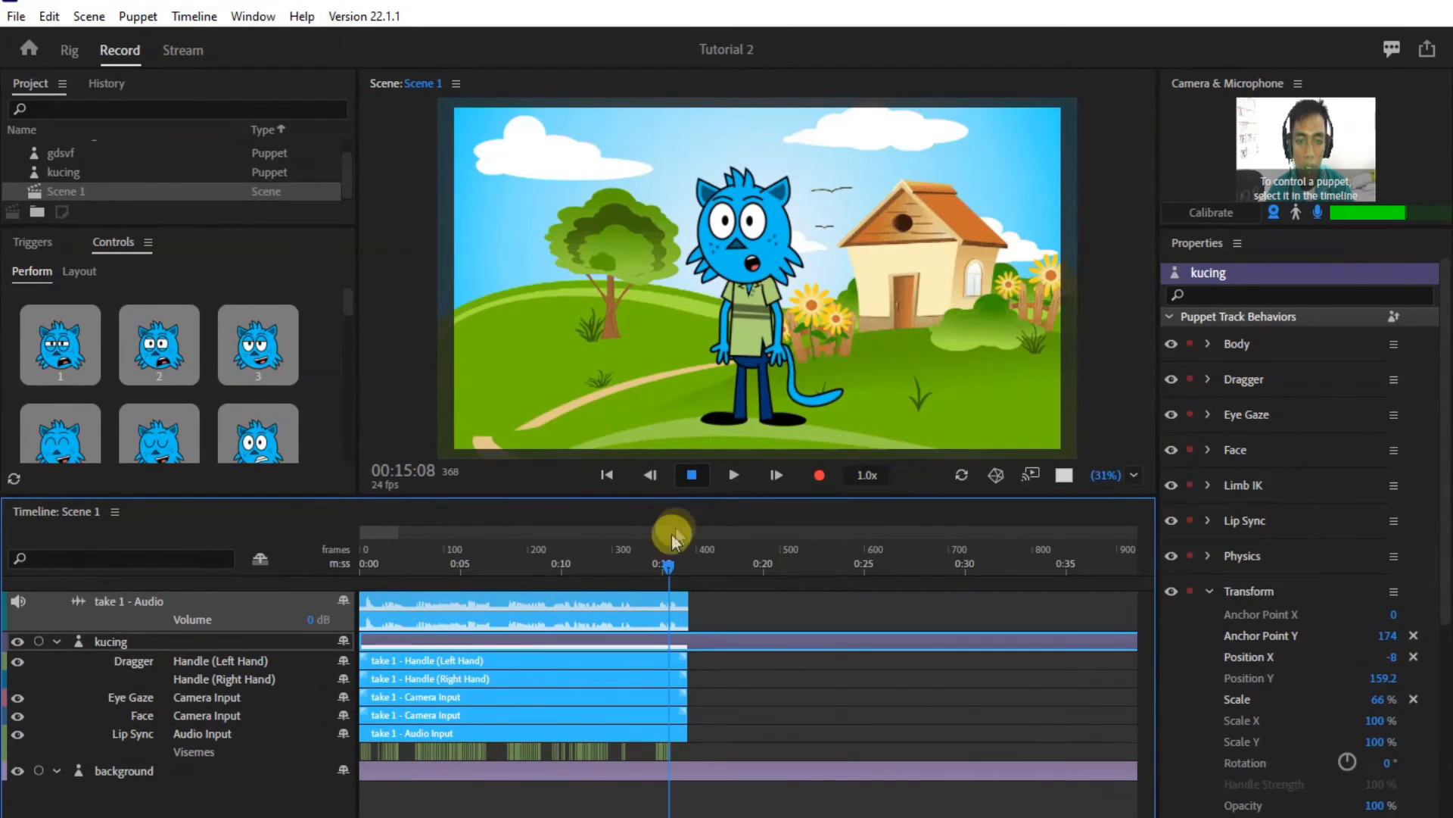
Review the recorded take by scrubbing through it and playing it from the start of the scene to 00:14:07
left_click_drag(669, 563, 625, 583)
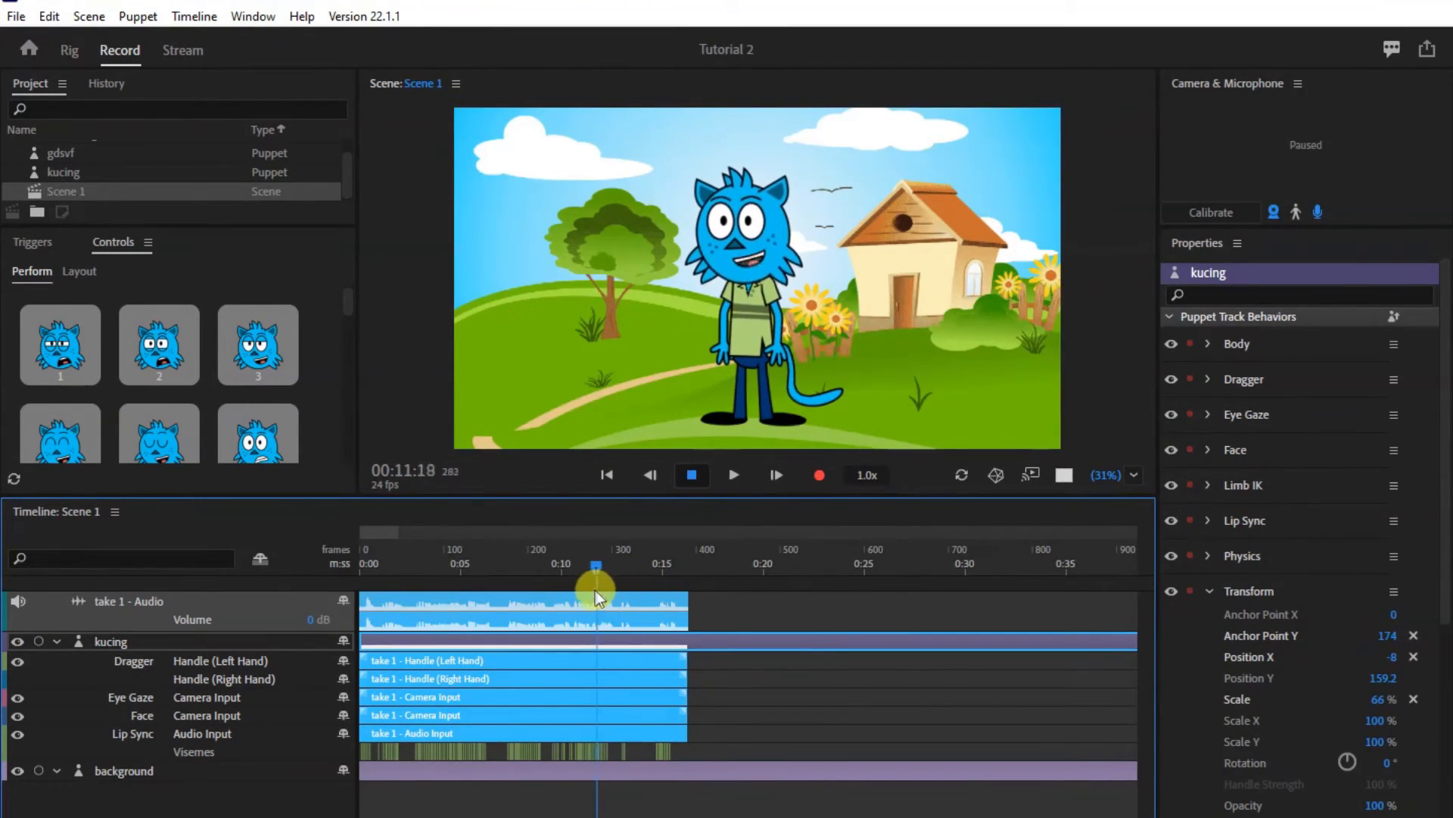
left_click_drag(583, 594, 584, 564)
left_click(607, 475)
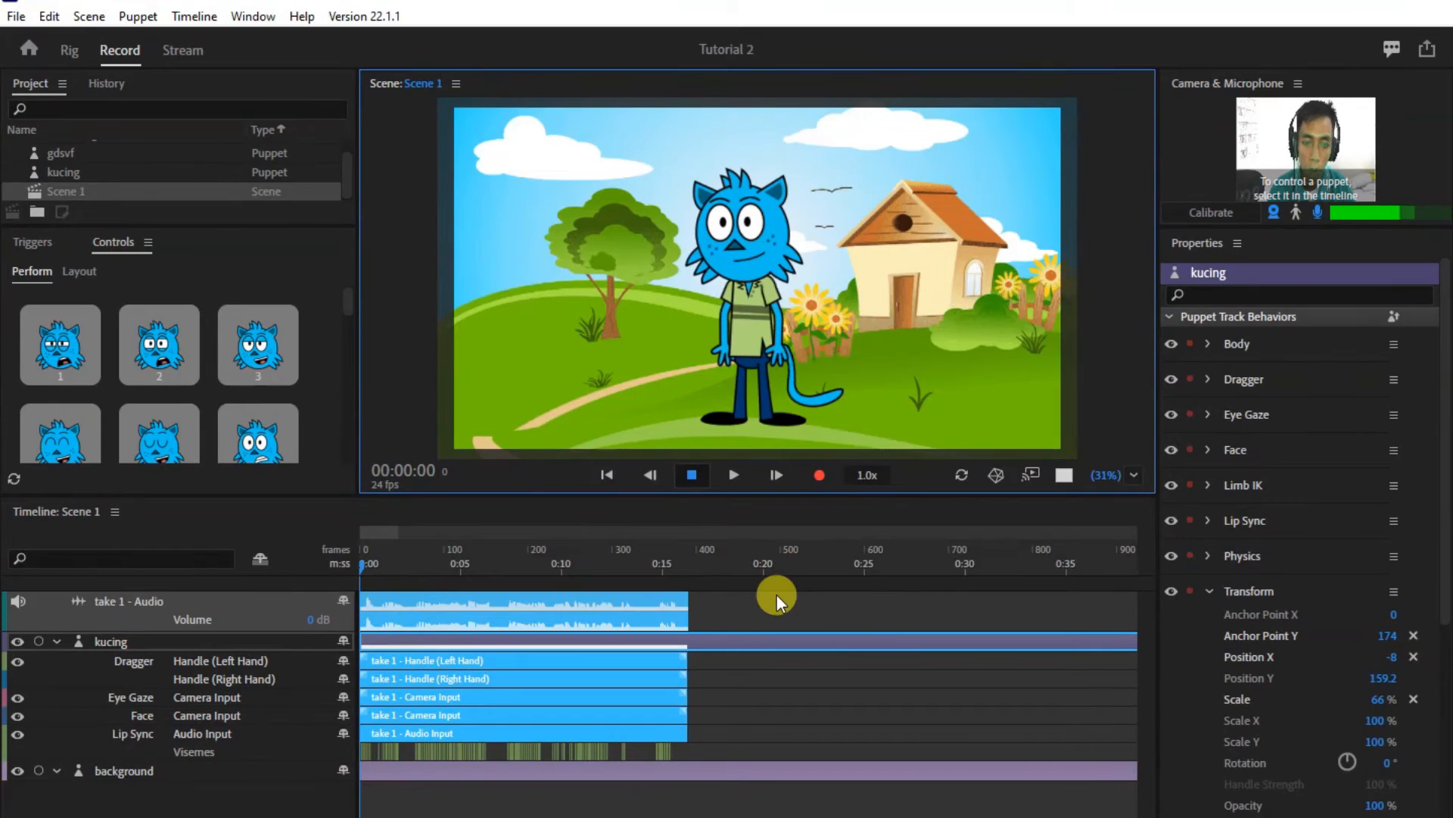
key("space")
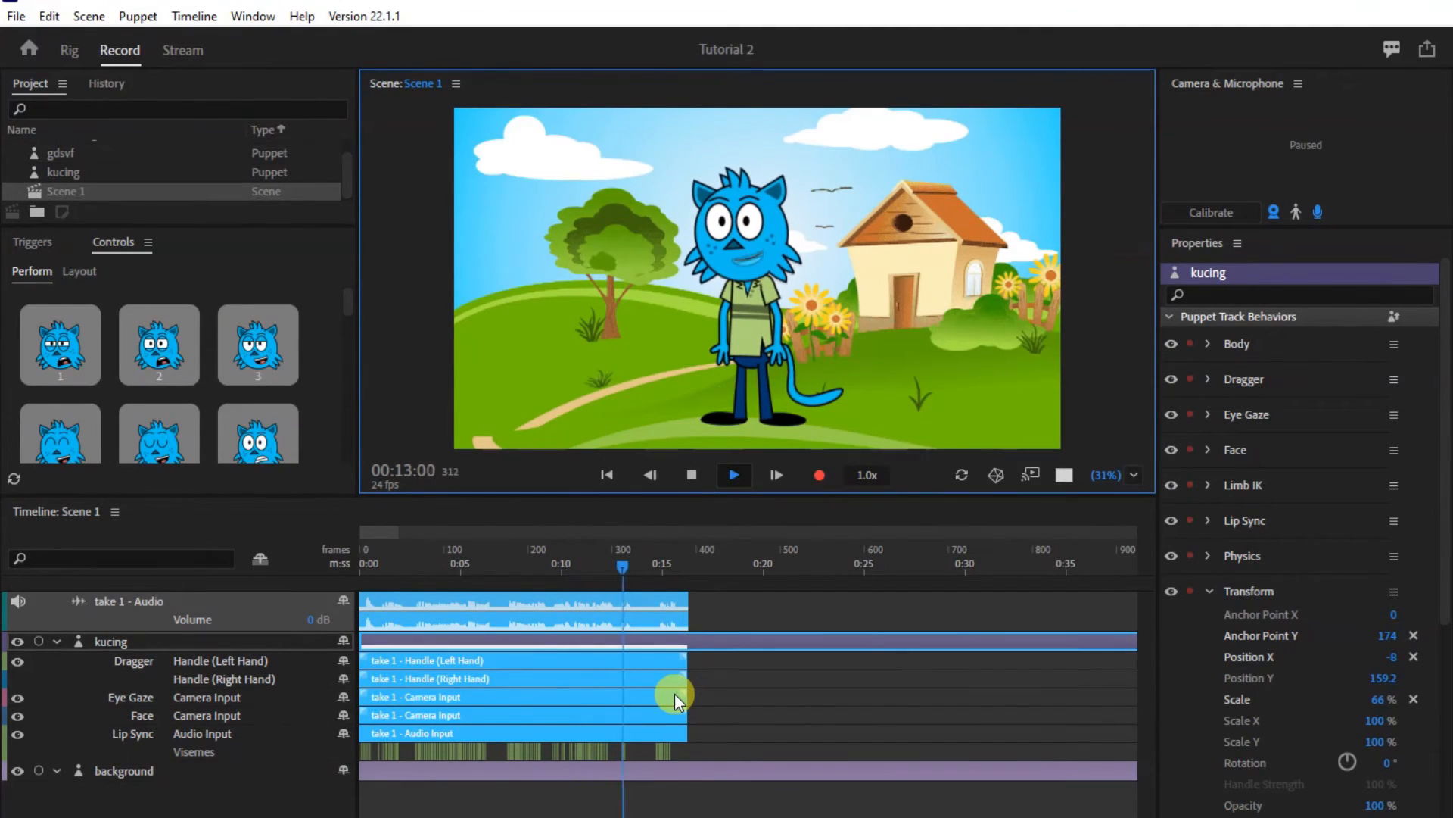
key("space")
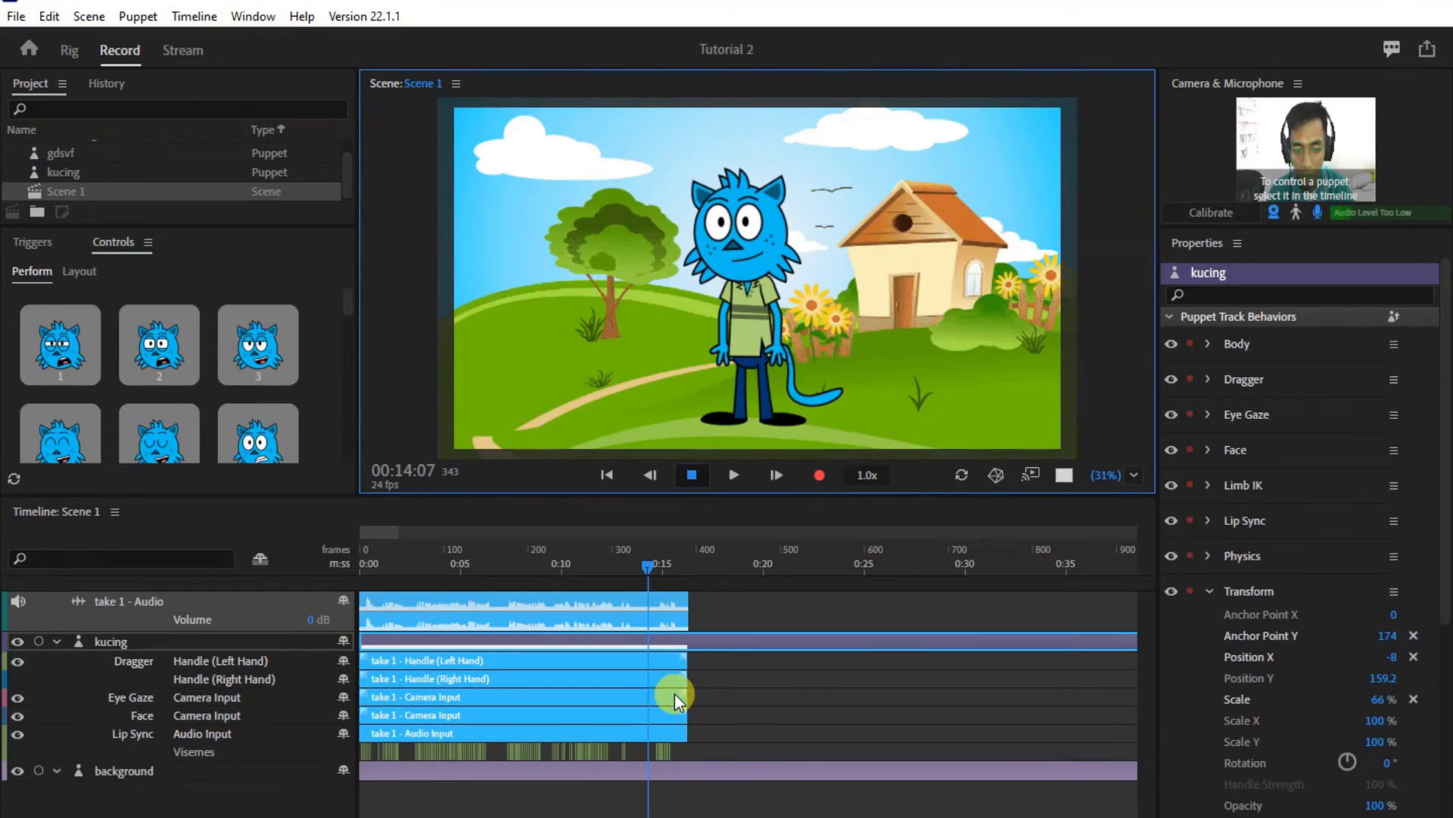
Trim the end of the take 1 audio and all the kucing behavior takes to 00:14:07, and return the playhead to the start
left_click(648, 595)
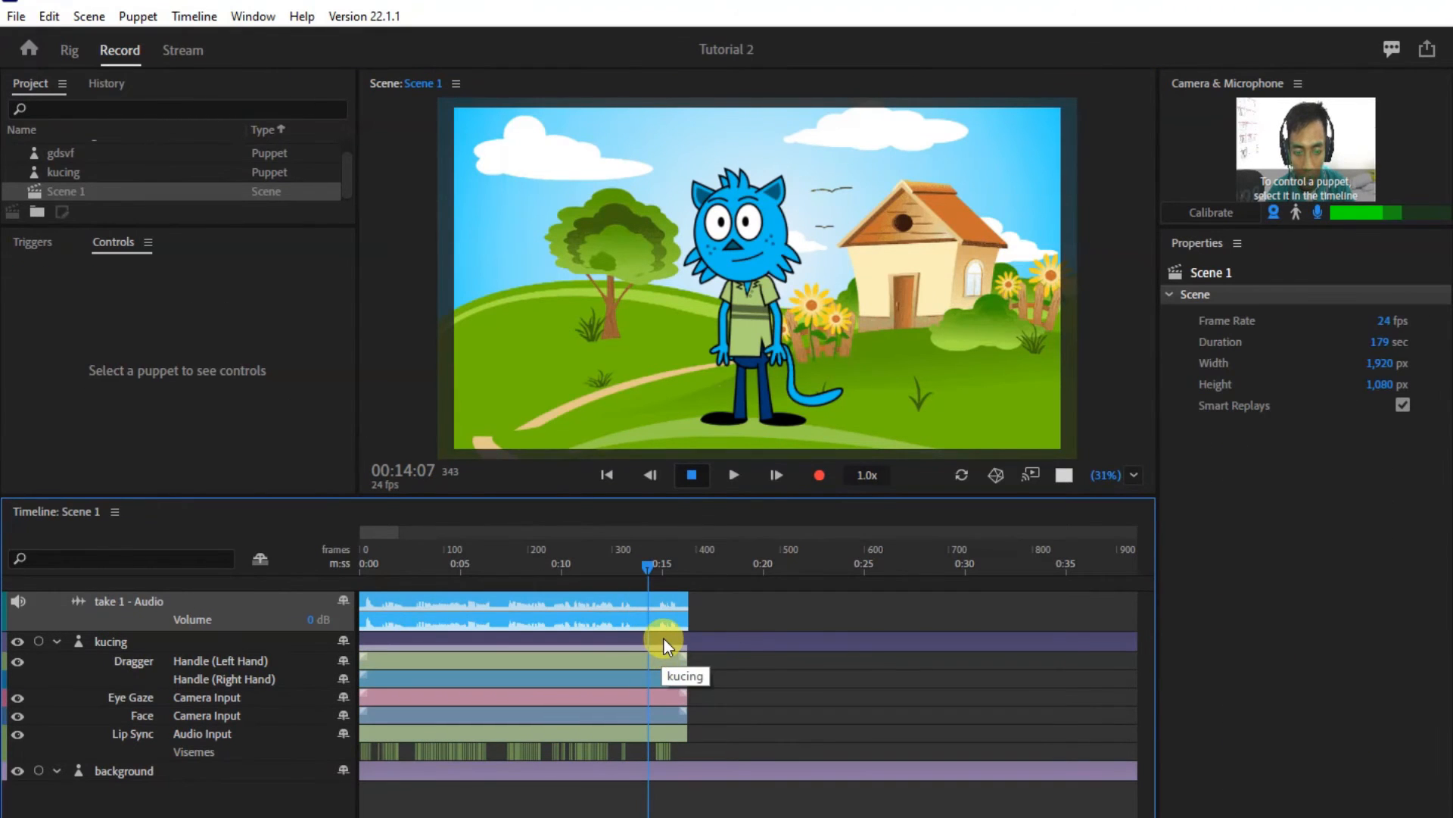
left_click_drag(683, 601, 648, 599)
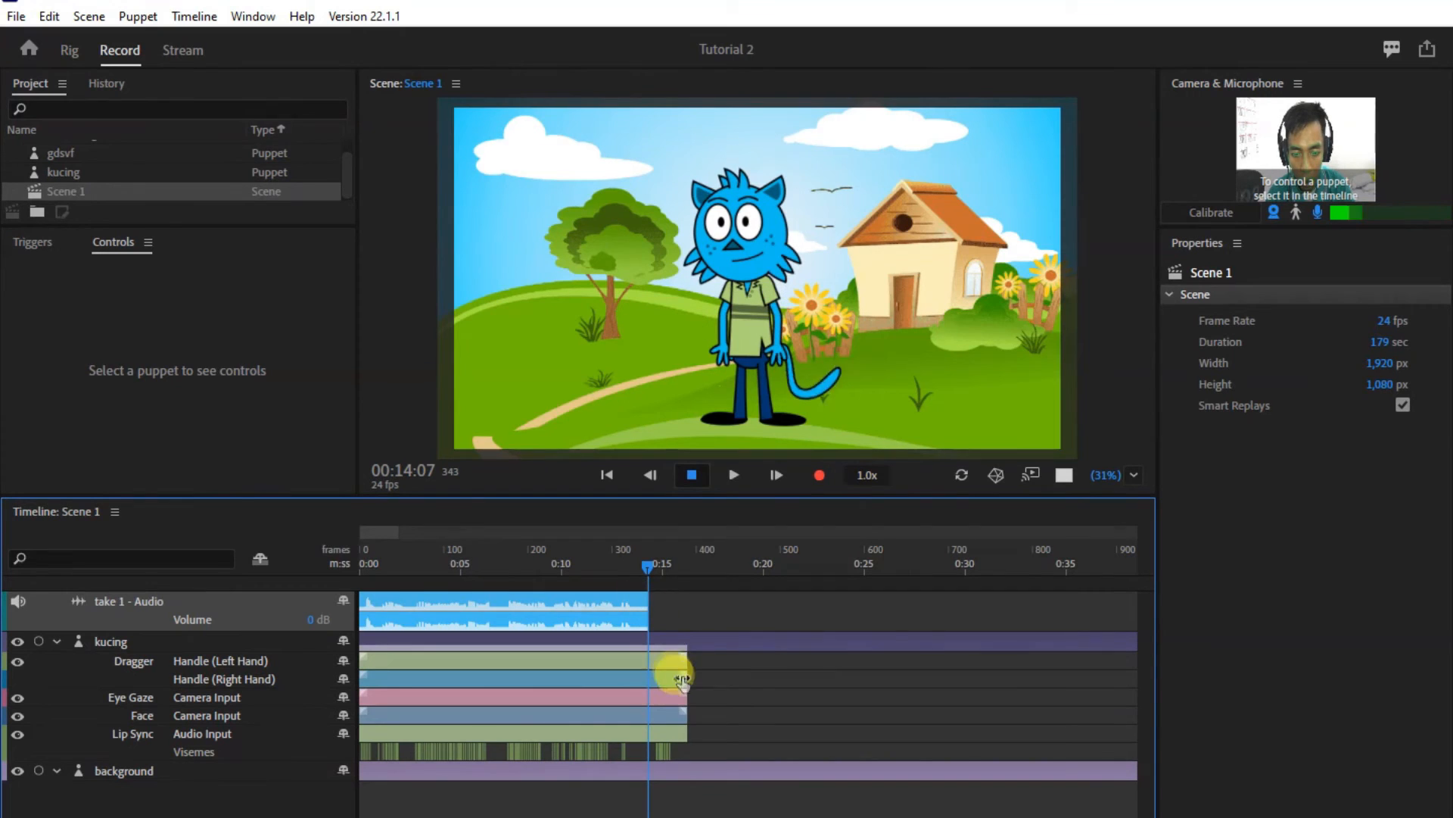
left_click_drag(682, 660, 648, 660)
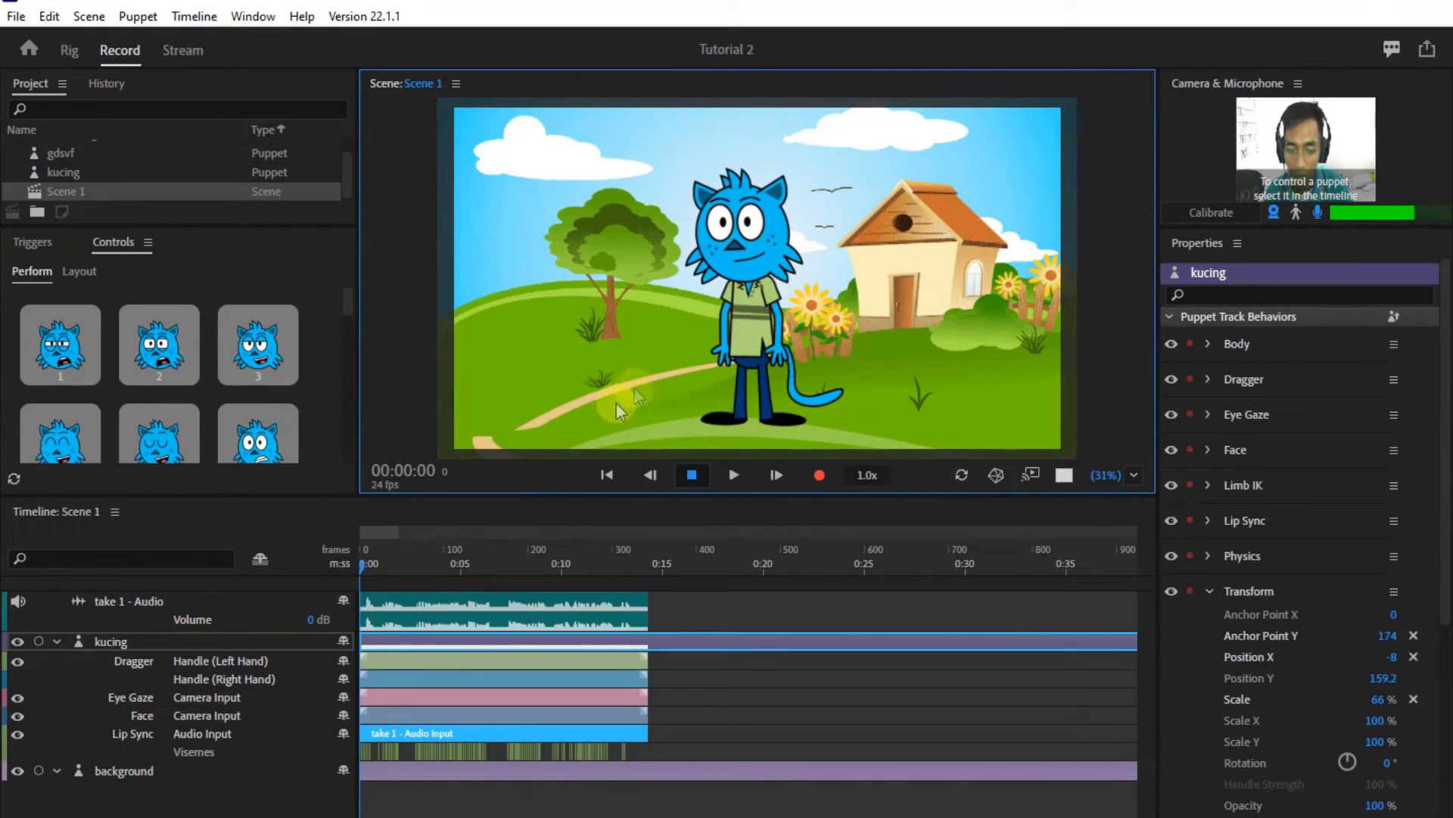
left_click_drag(368, 564, 405, 564)
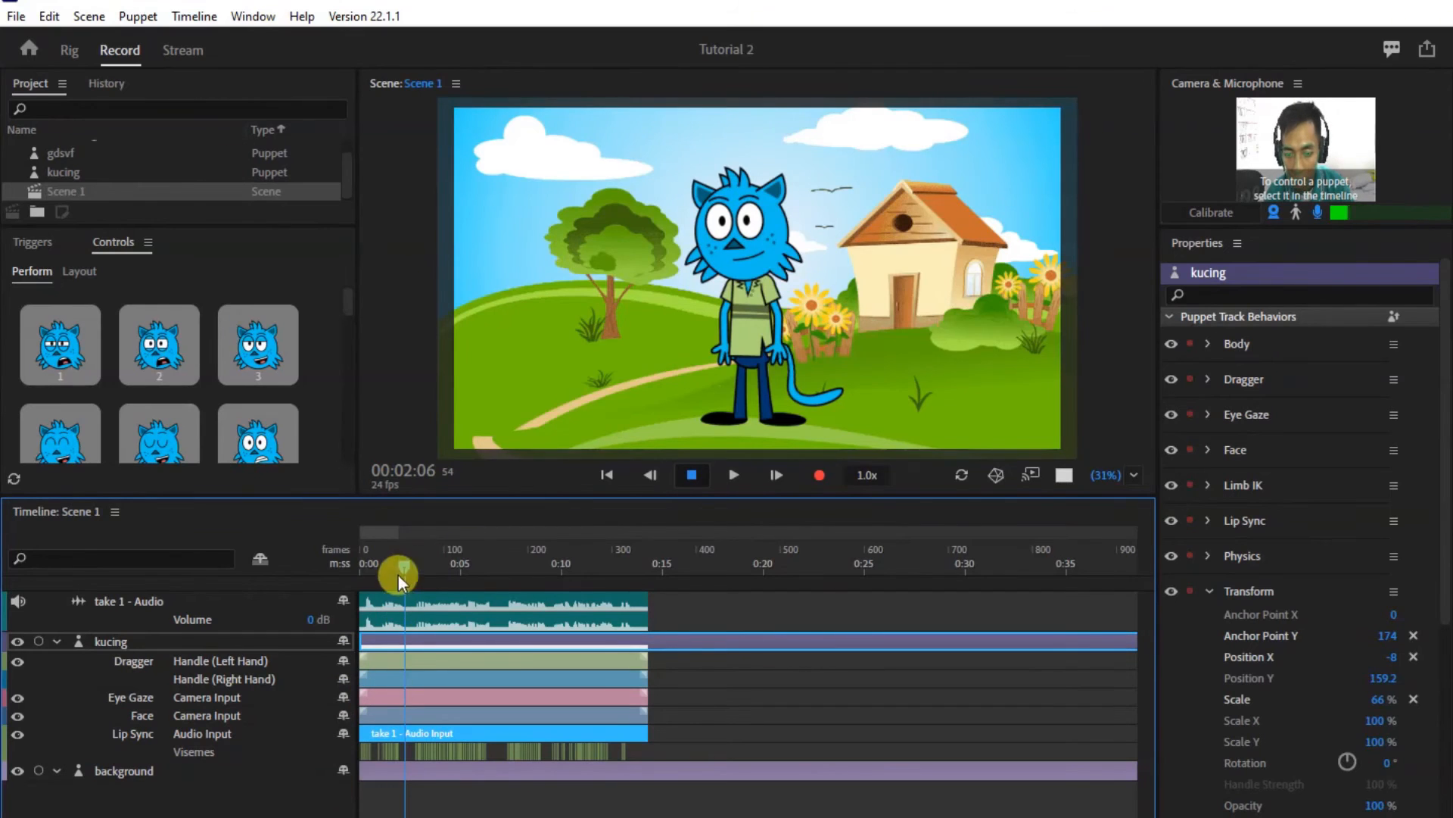
left_click(593, 478)
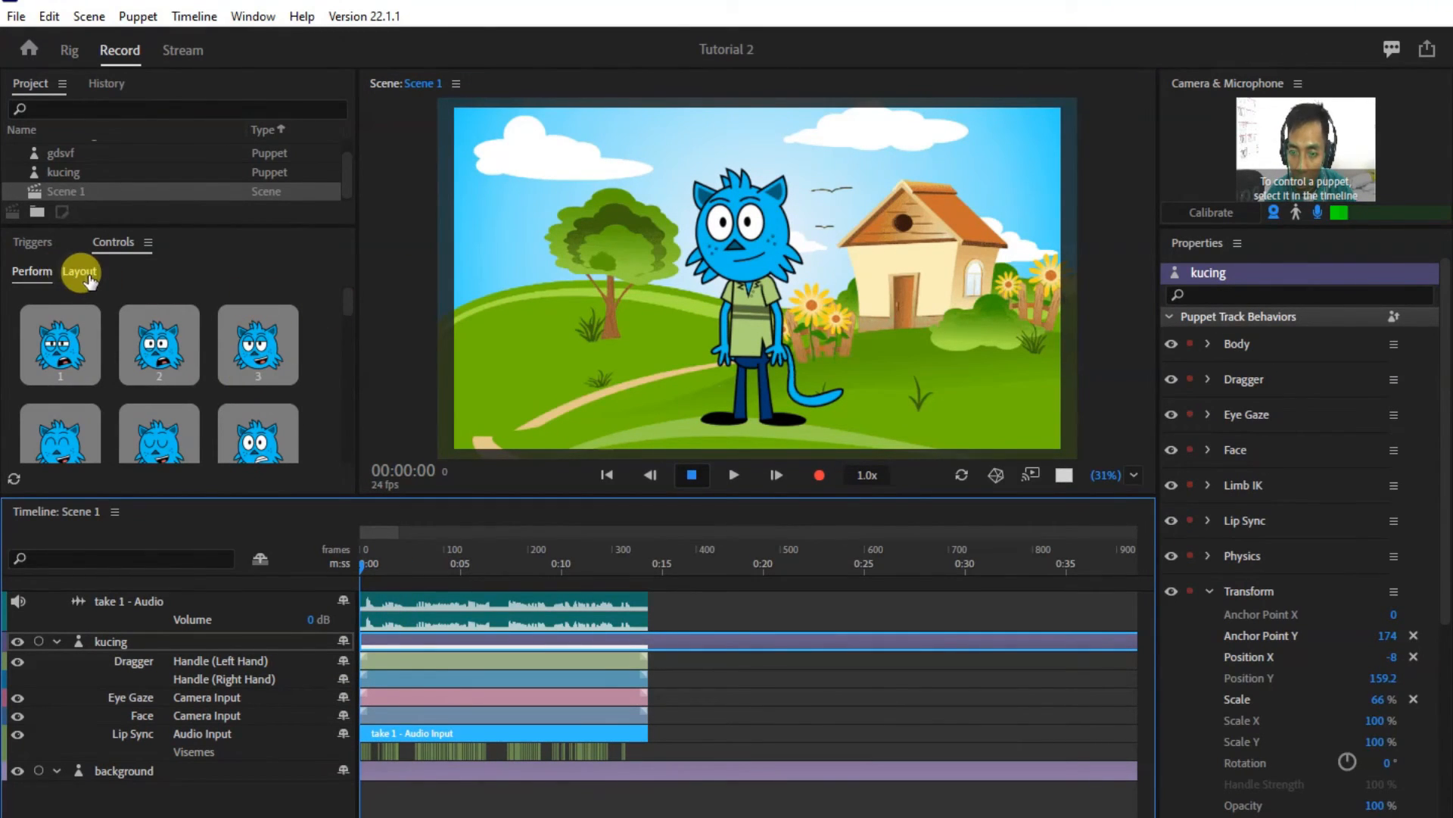
Bring the arm triggers into view, turn off the camera and microphone inputs, and arm the kucing track for recording
scroll(344, 304, "down", 5)
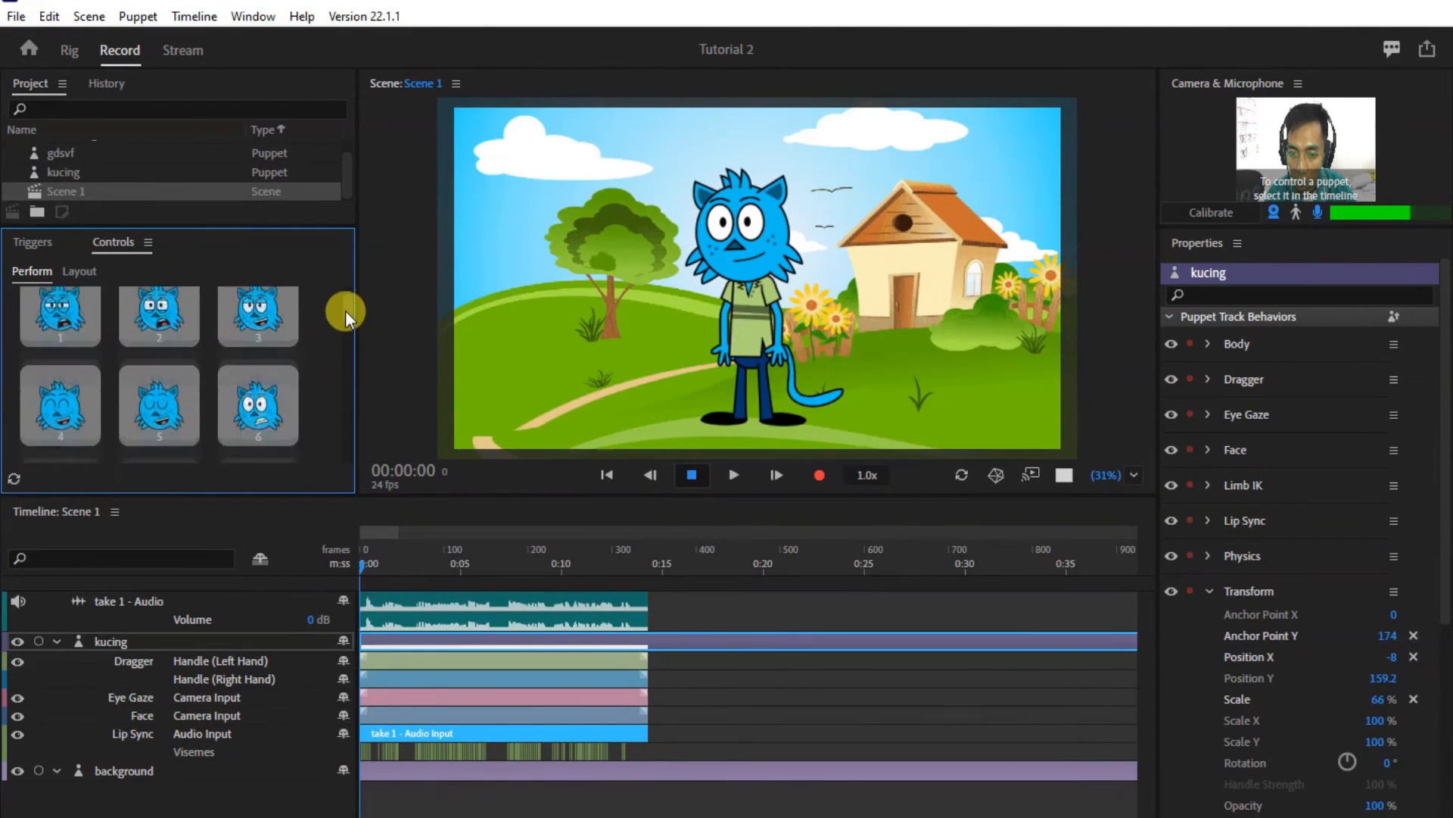
left_click_drag(360, 364, 363, 389)
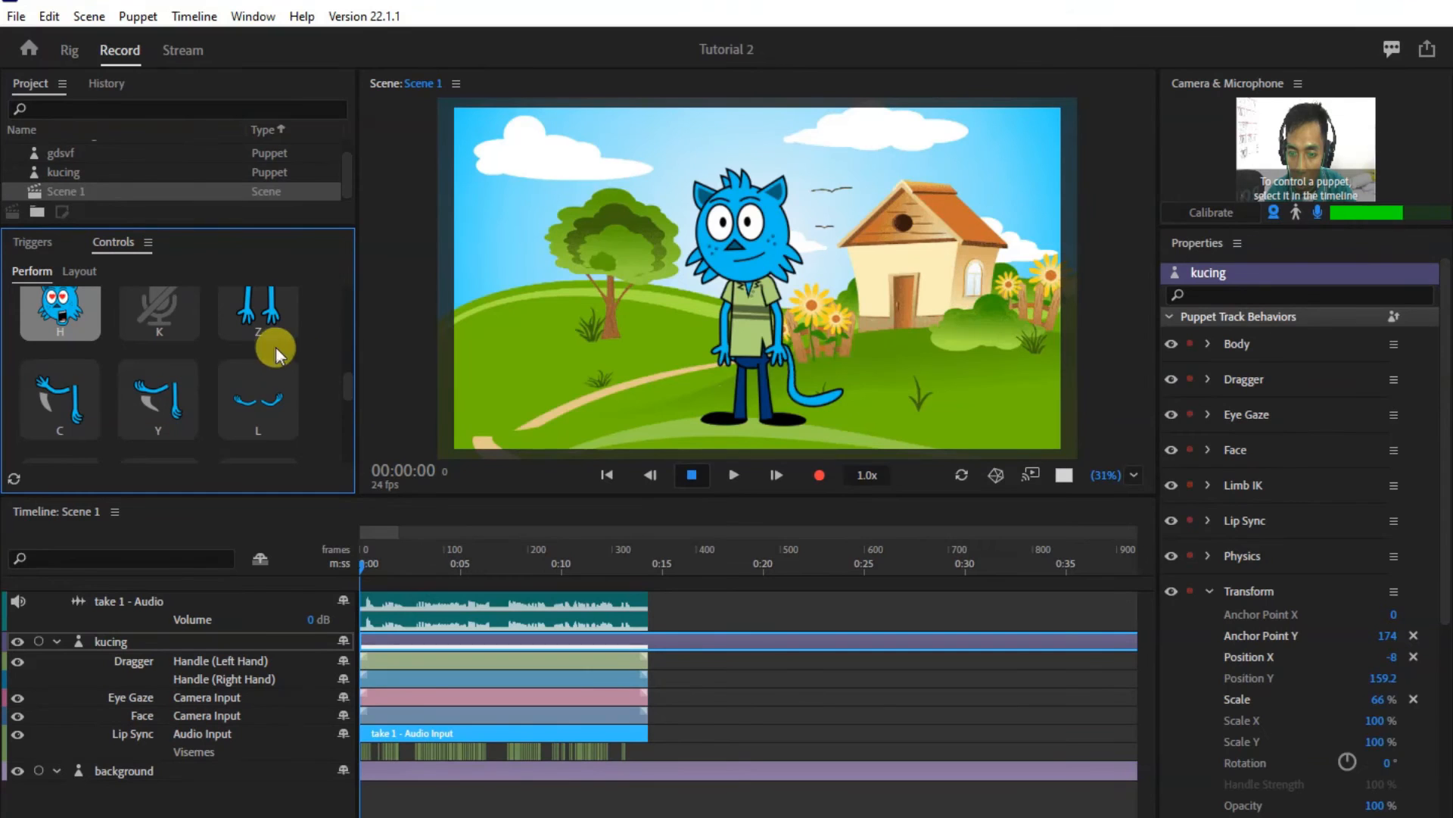
left_click(1274, 213)
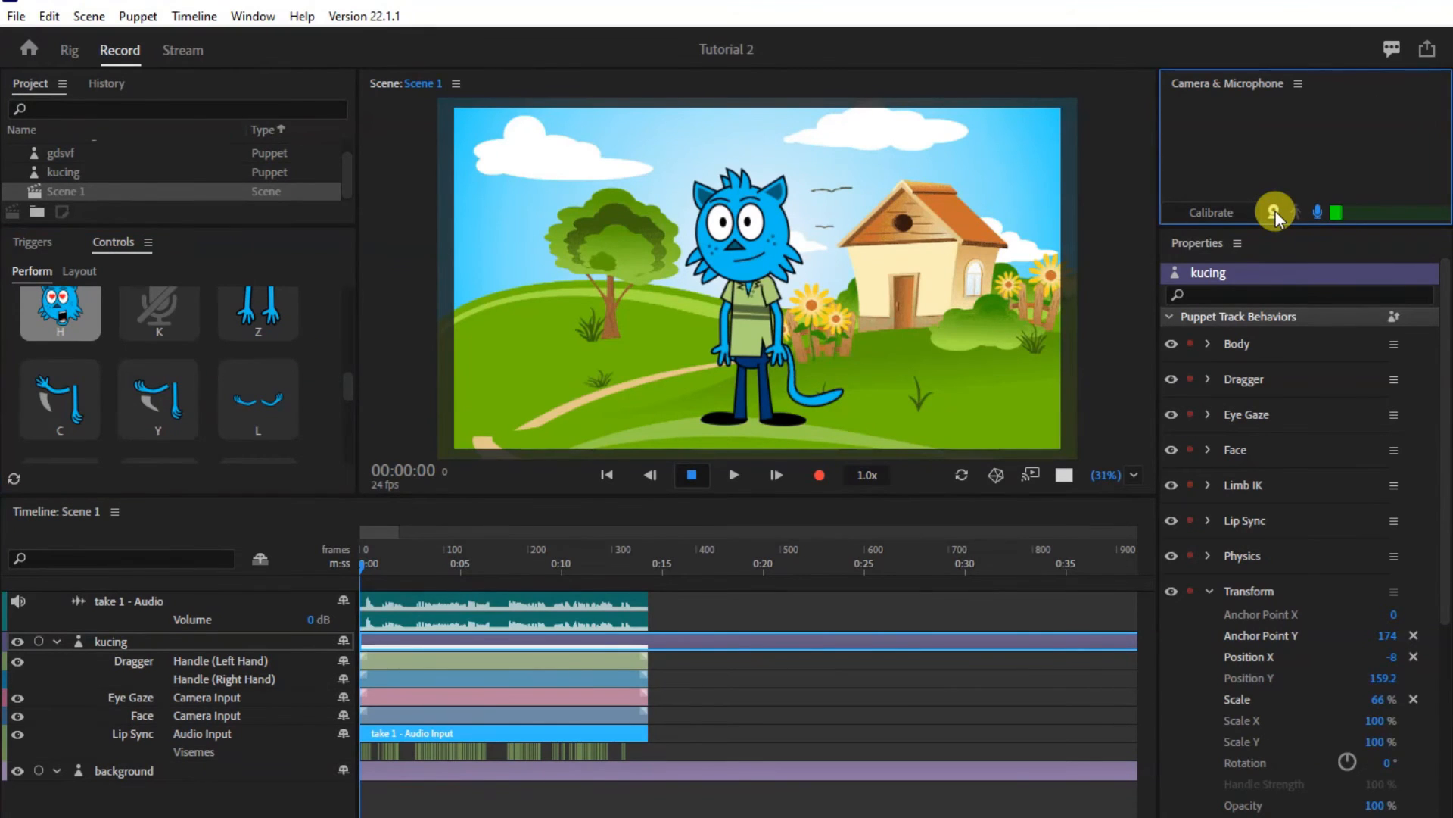
left_click(1317, 213)
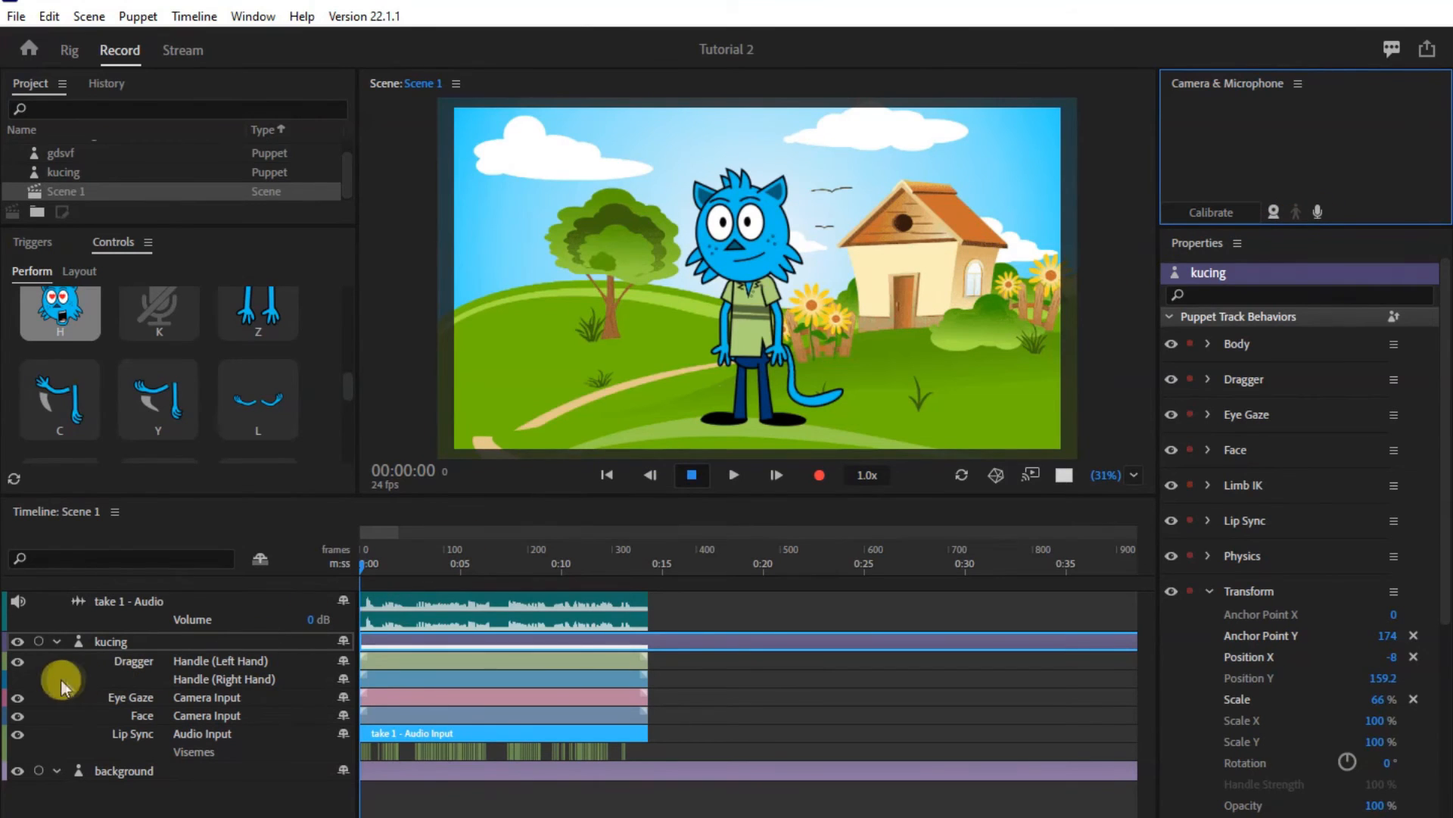
left_click(38, 641)
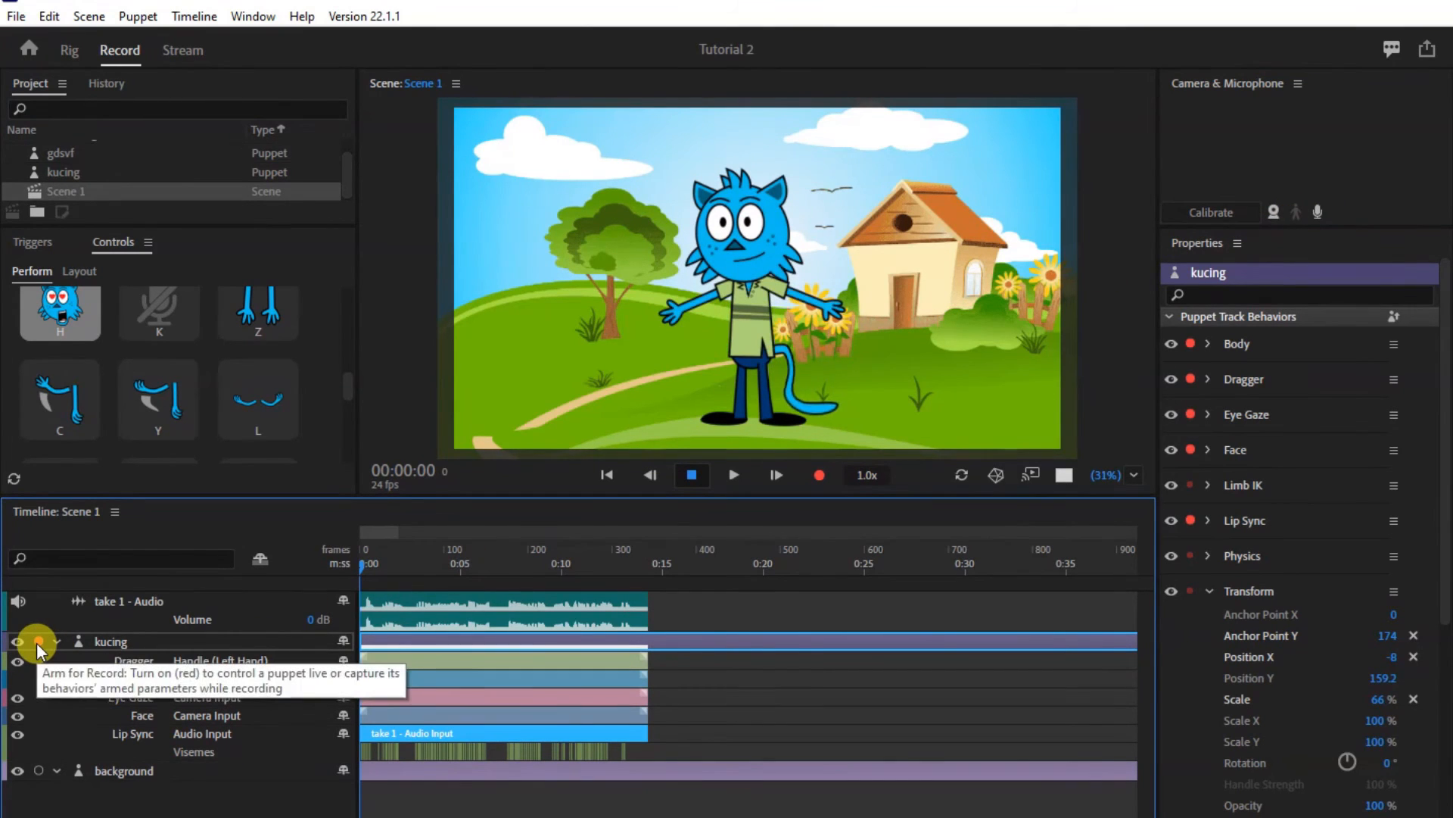
Preview the C and L arm triggers on the cat
key("c")
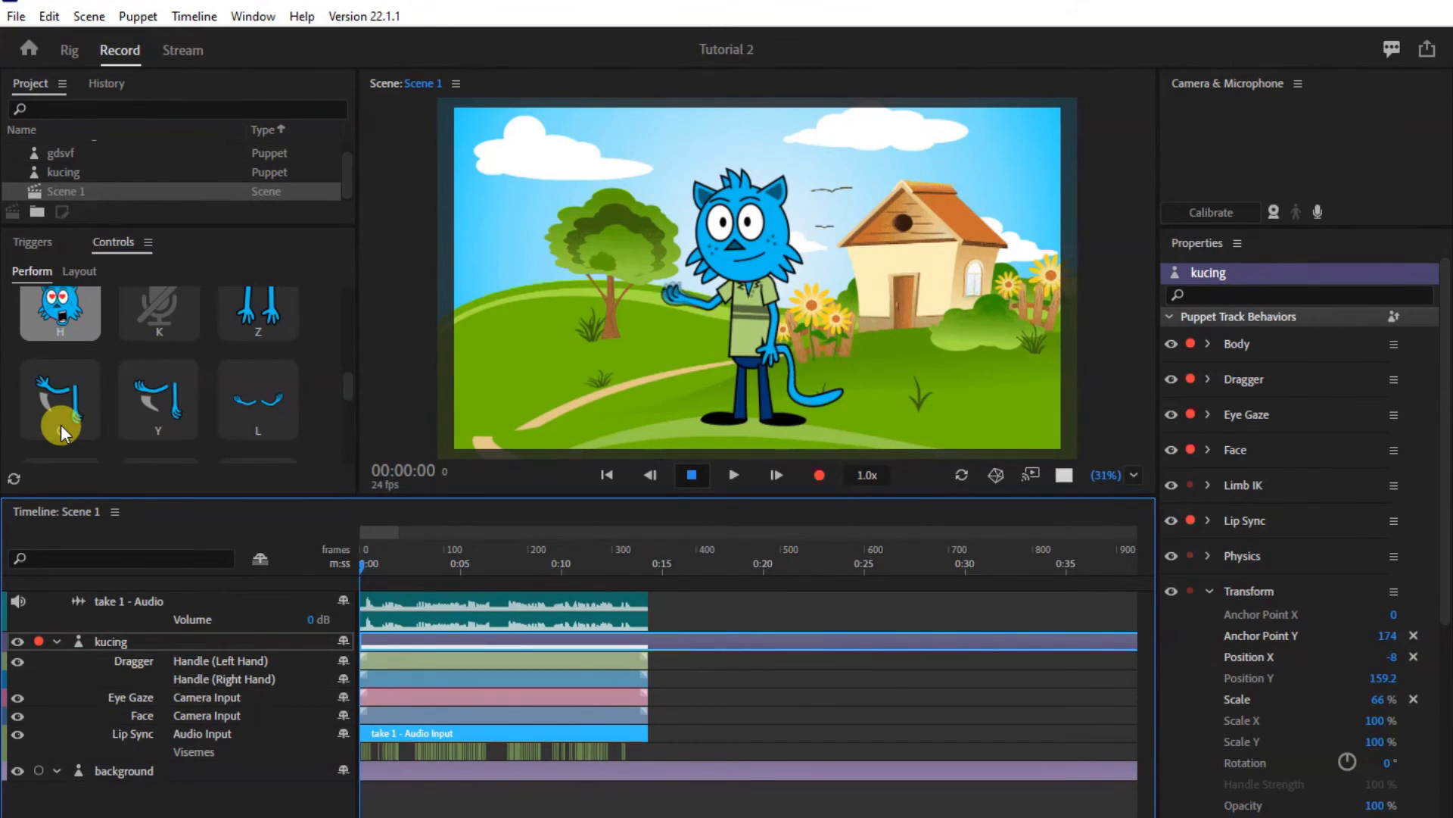
key("l")
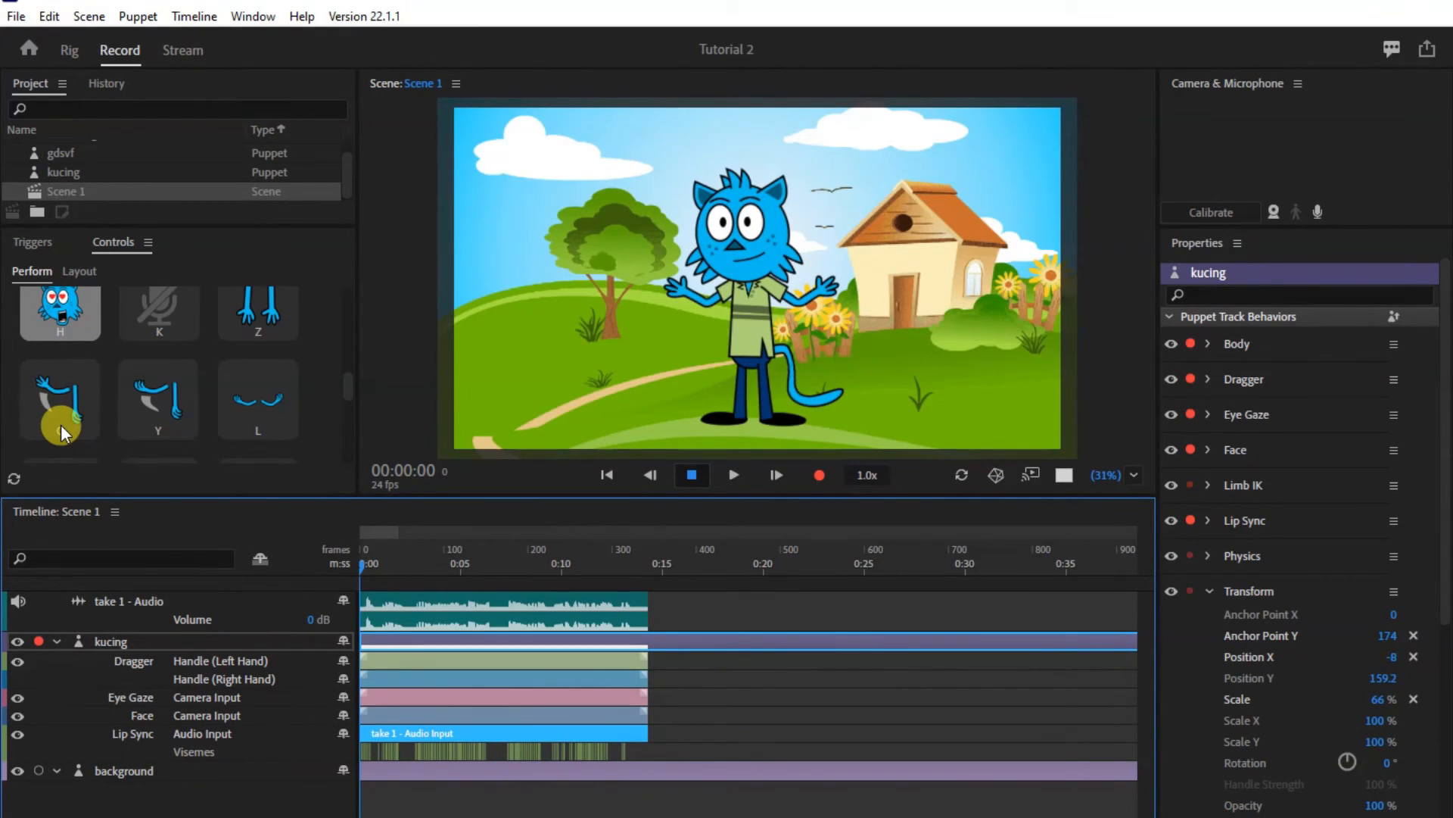
key("c")
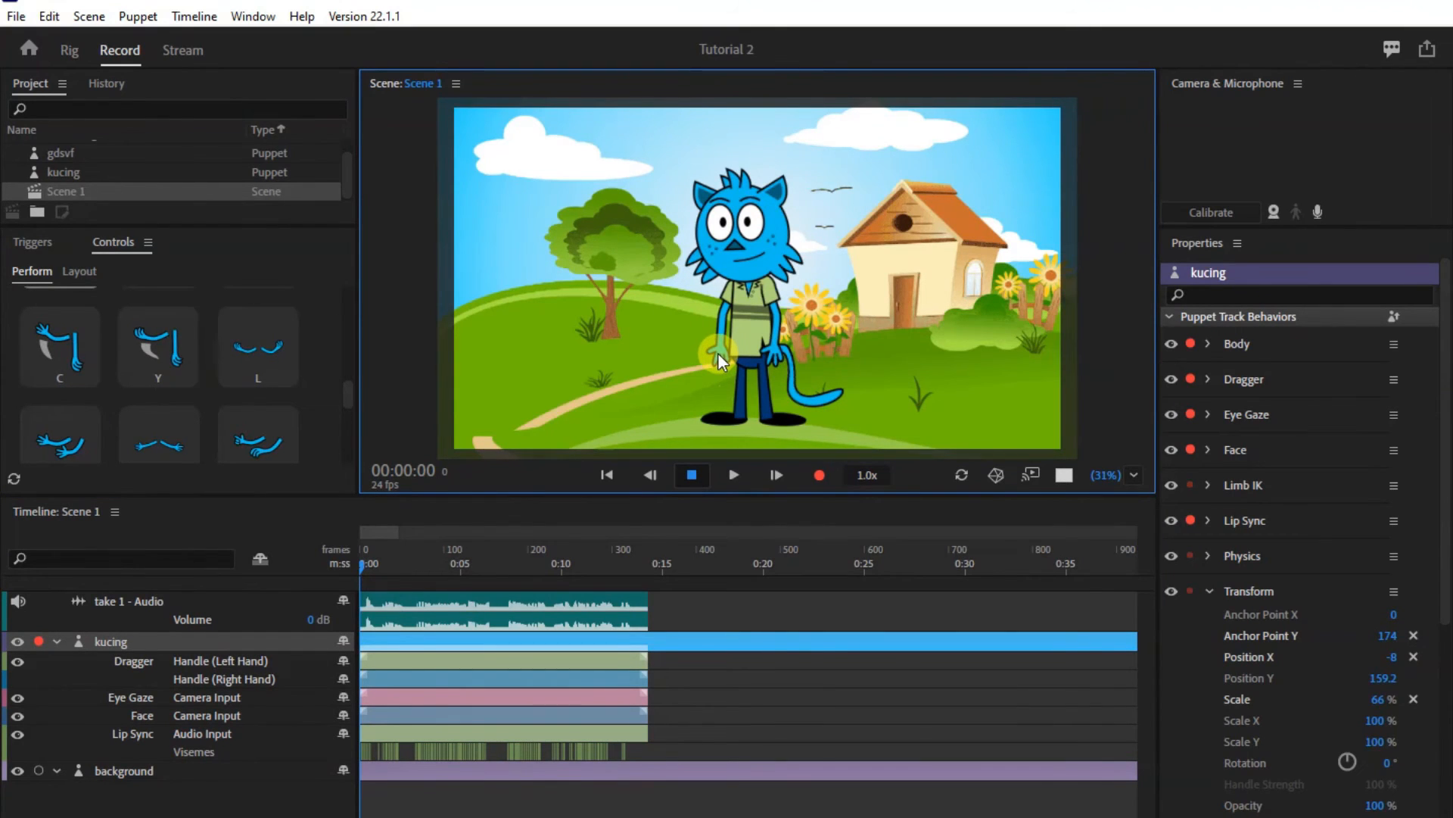
Try moving the cat's tree-side hand outward and up, and lower it beside the body again
mouse_move(717, 352)
left_mouse_down()
mouse_move(696, 354)
mouse_move(683, 286)
mouse_move(675, 312)
mouse_move(679, 289)
mouse_move(698, 351)
left_mouse_up()
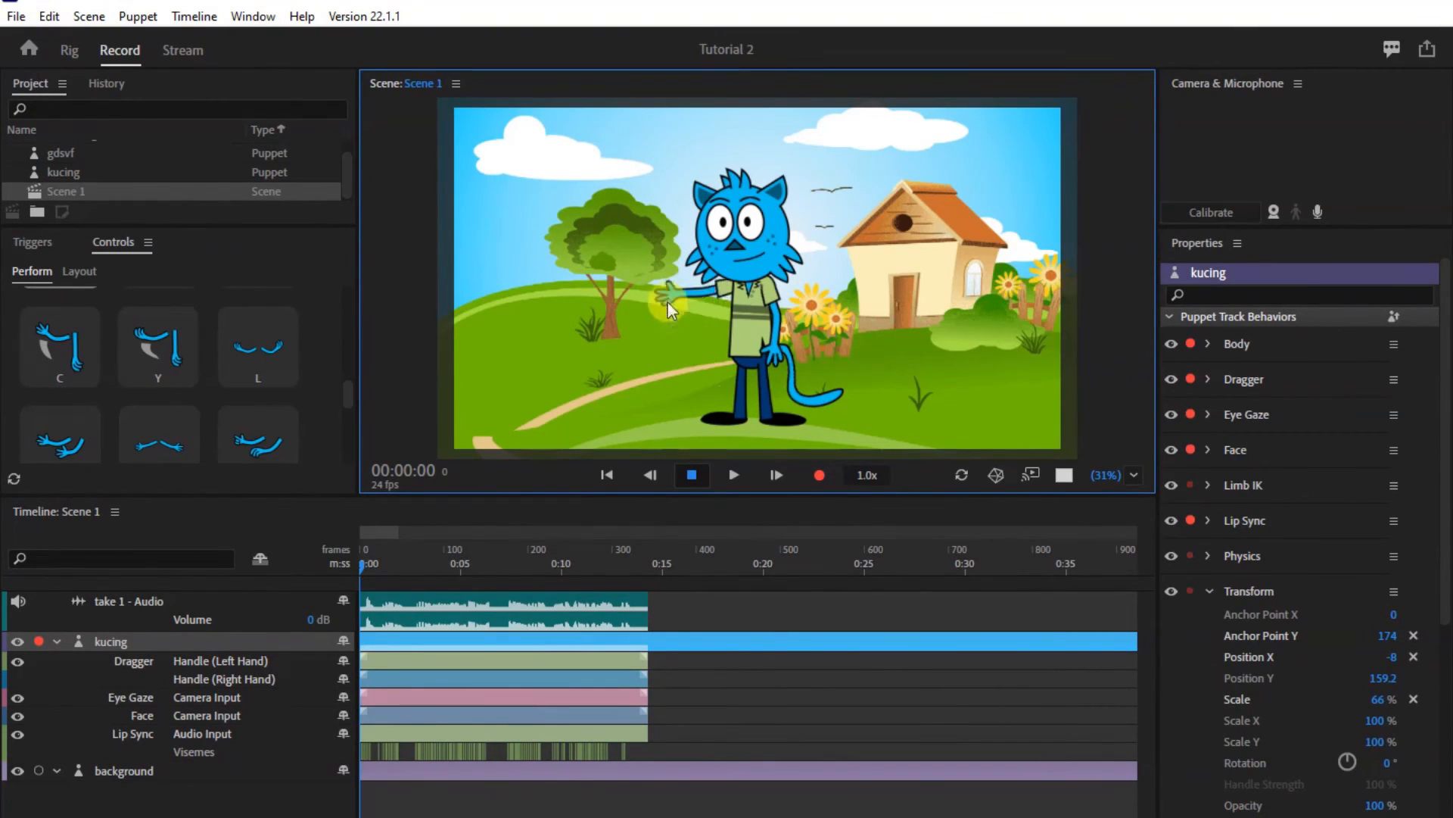
left_click_drag(663, 288, 692, 368)
left_click(375, 547)
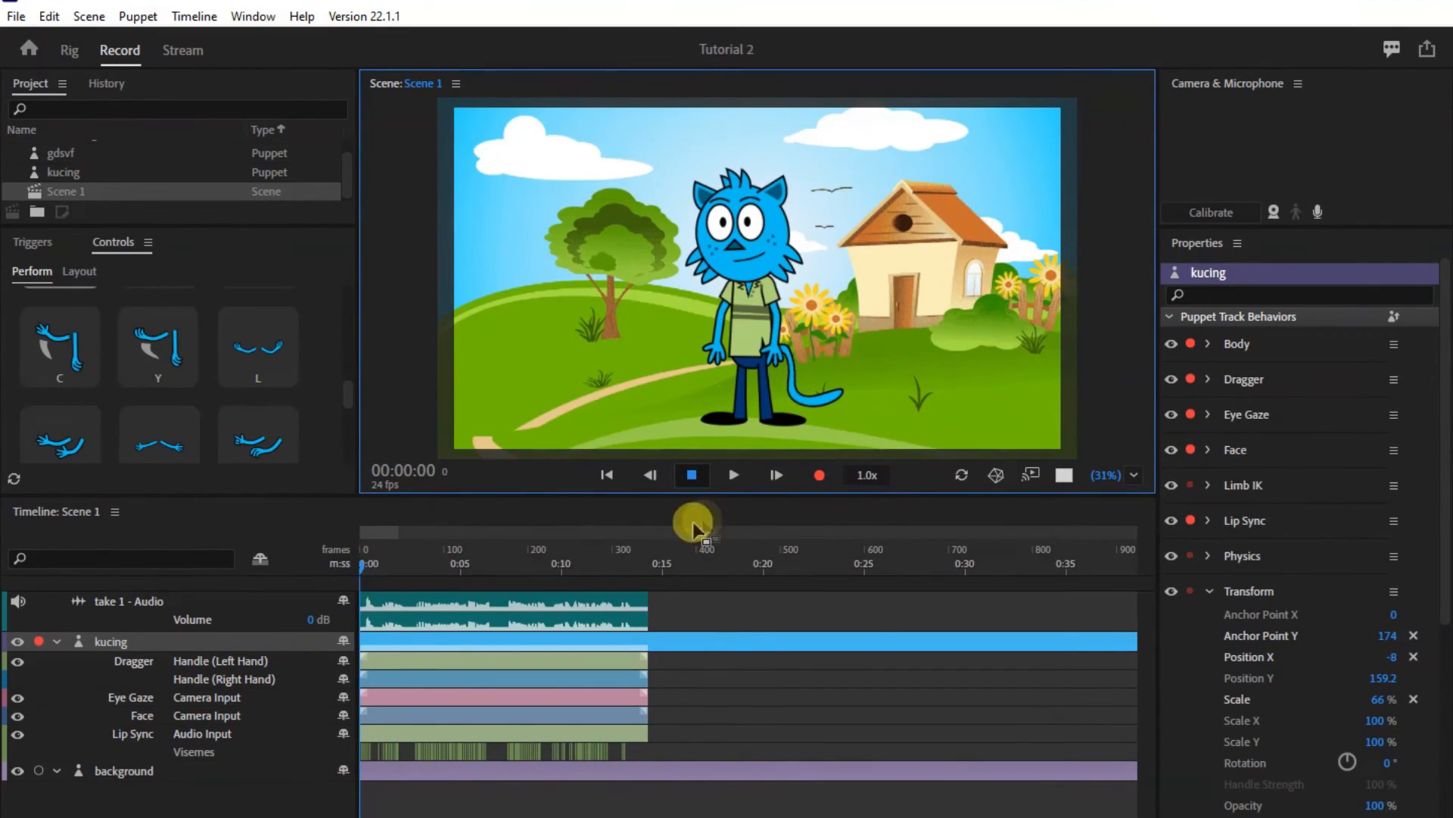
Record a take of the cat's tree-side hand moving through the whole voice audio, stop past its end, and play it back
left_click(816, 477)
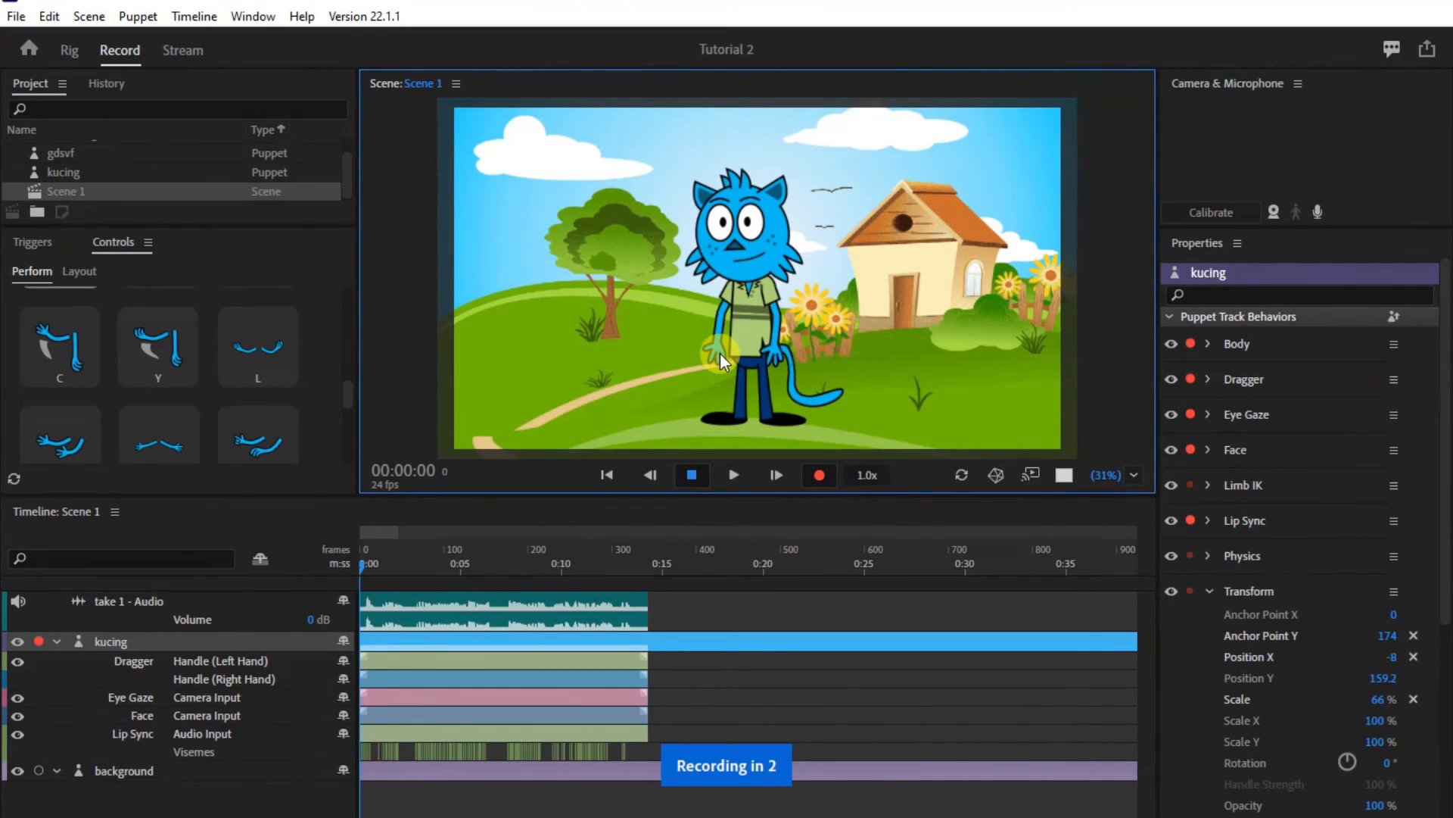
mouse_move(720, 353)
left_mouse_down()
mouse_move(691, 249)
mouse_move(683, 317)
mouse_move(653, 290)
mouse_move(702, 348)
mouse_move(699, 303)
mouse_move(686, 320)
mouse_move(675, 278)
mouse_move(670, 339)
mouse_move(694, 336)
mouse_move(683, 316)
mouse_move(701, 311)
mouse_move(701, 349)
mouse_move(697, 313)
mouse_move(723, 353)
mouse_move(690, 267)
mouse_move(702, 315)
left_mouse_up()
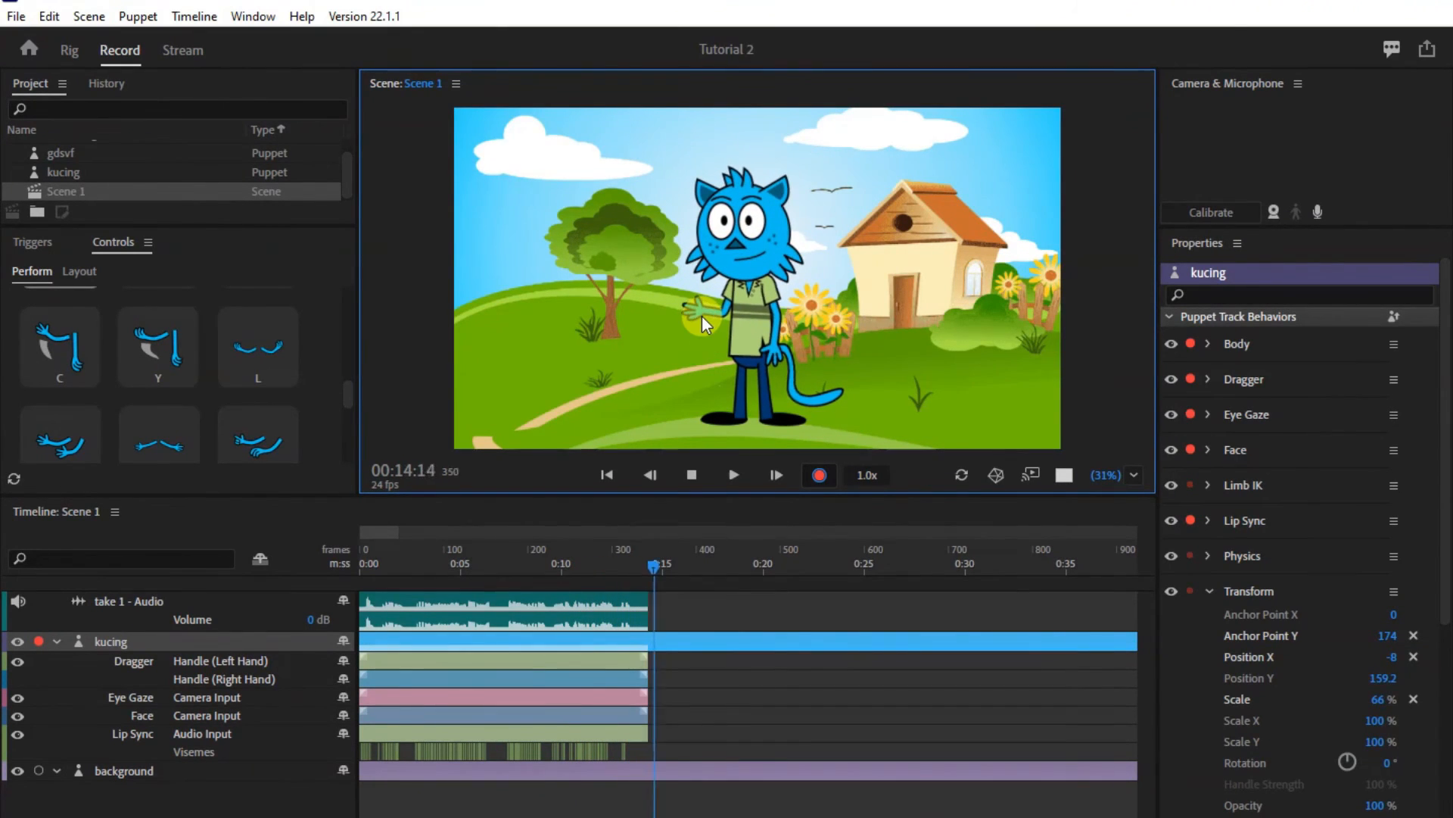
left_click(813, 474)
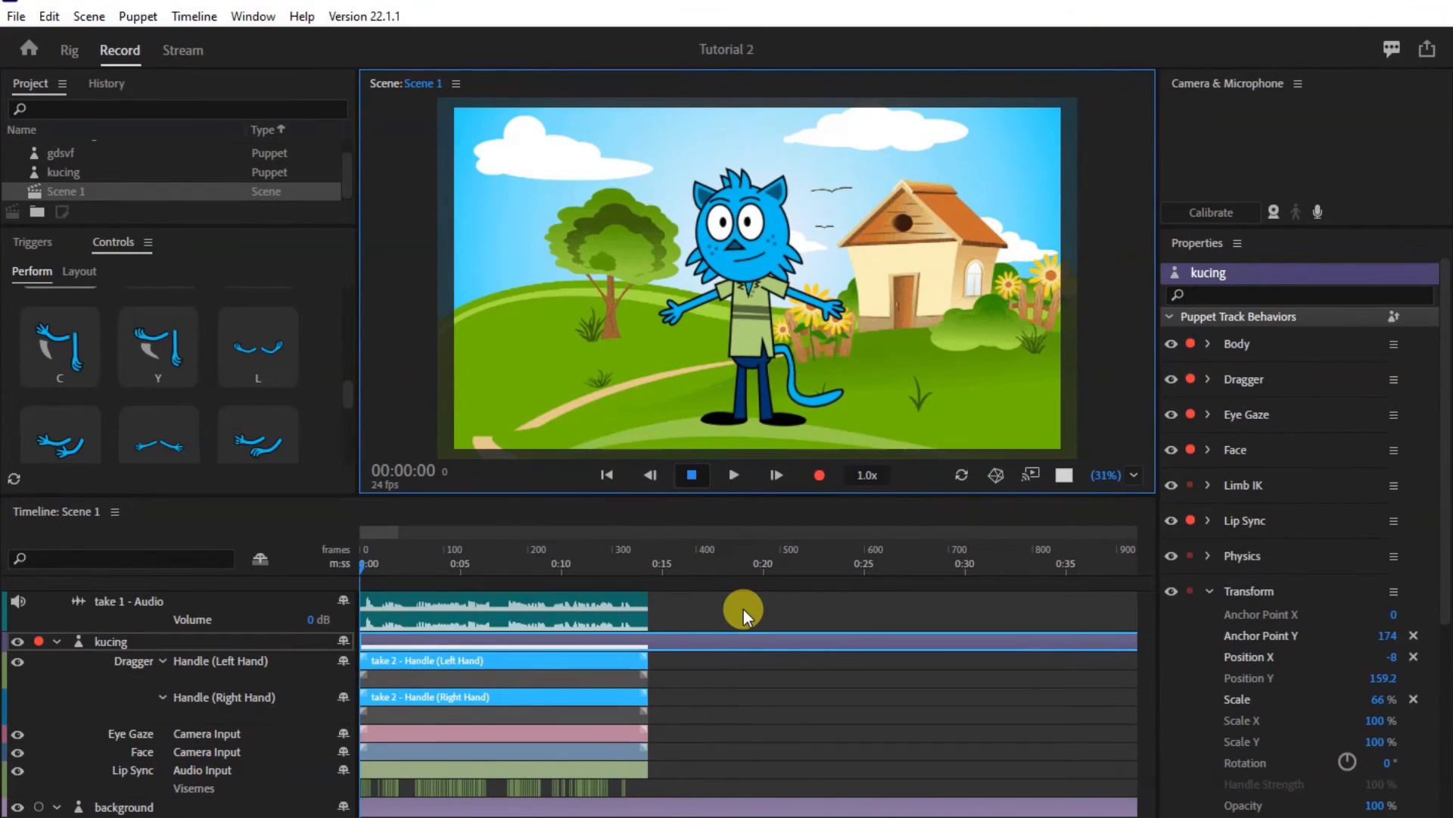
key("space")
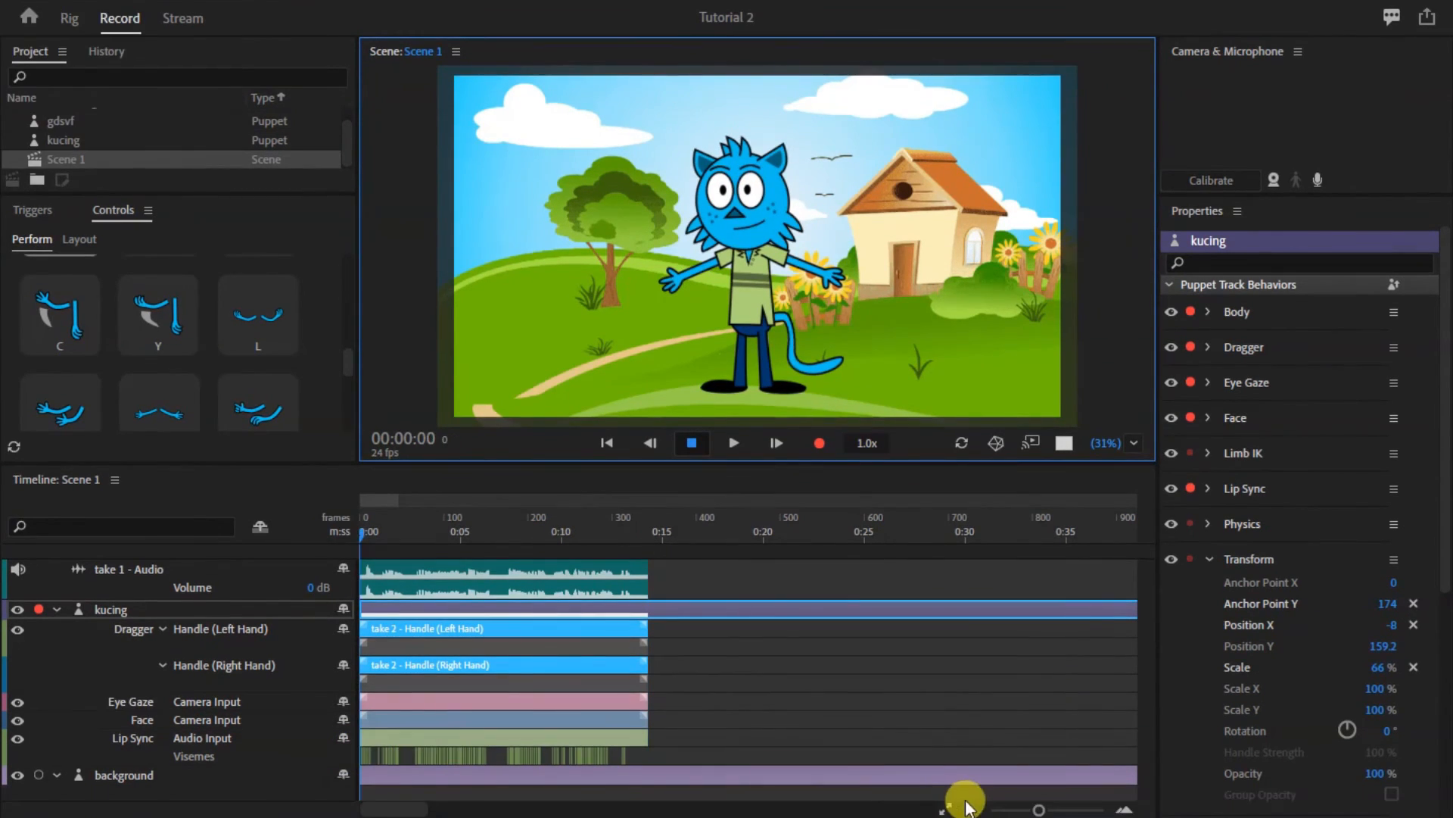
Zoom into the start of the timeline and play the first two seconds to check the lip sync against the visemes
left_click_drag(1038, 809, 1069, 811)
left_click(422, 761)
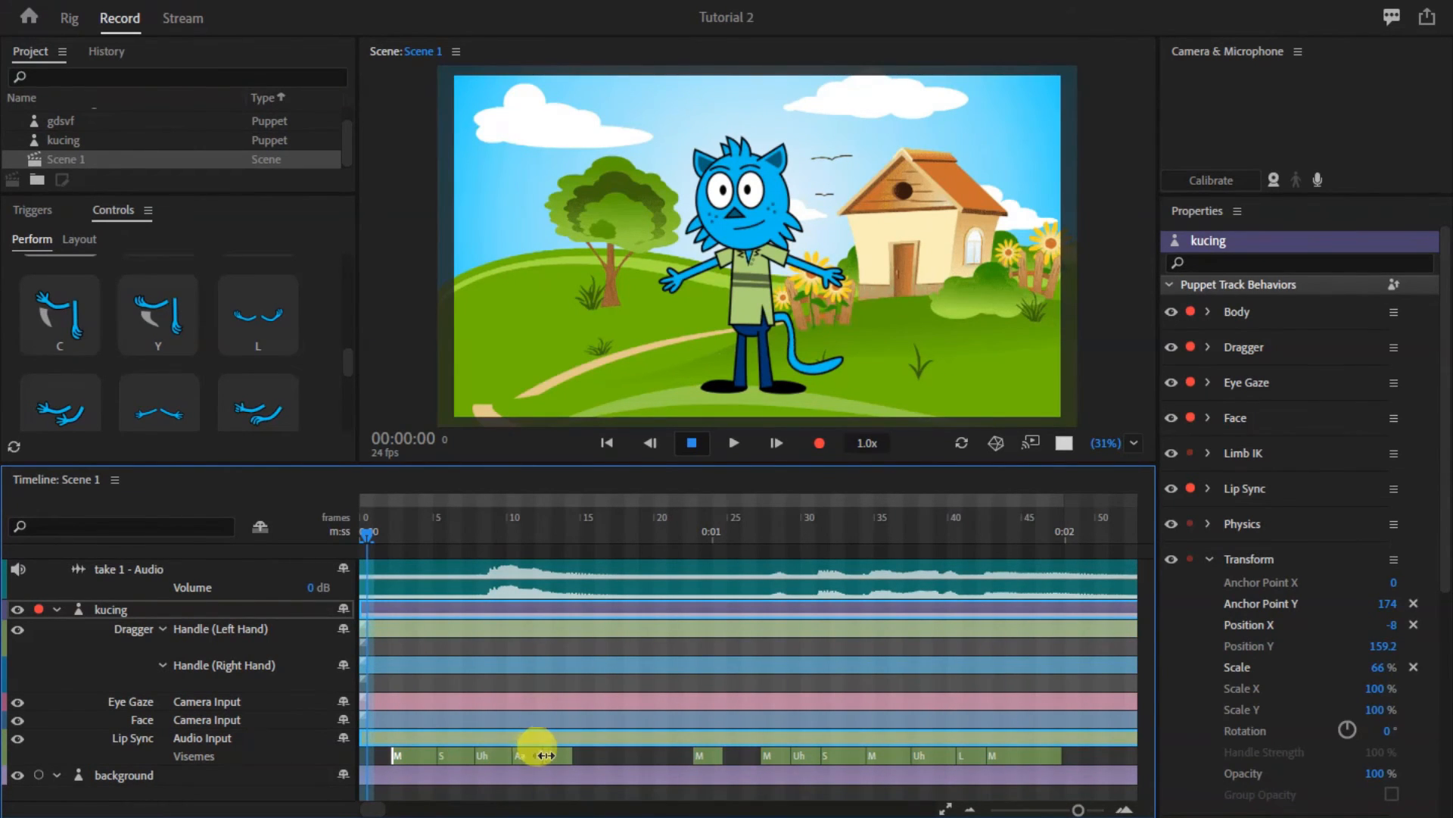
key("space")
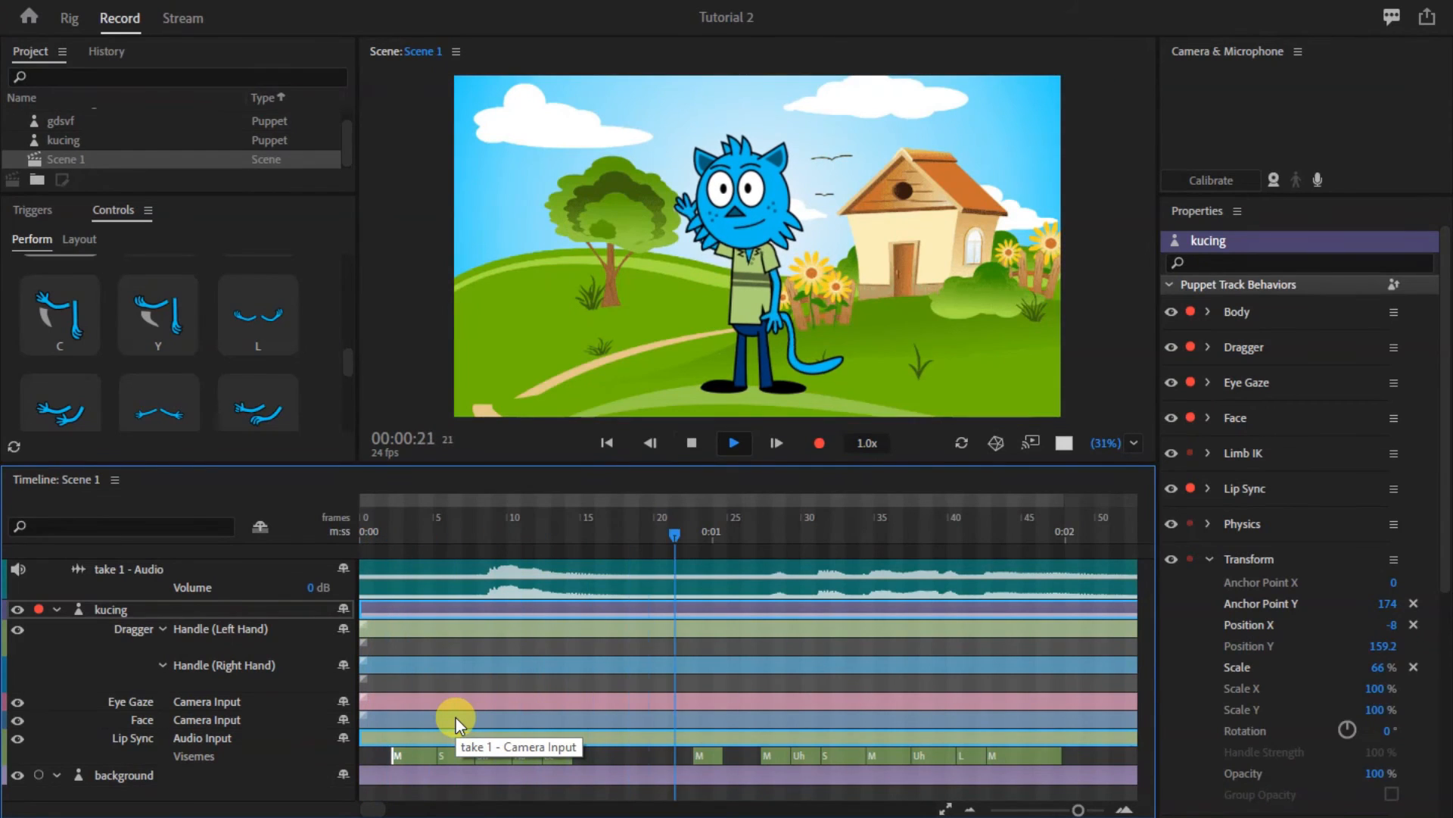
key("space")
key("space")
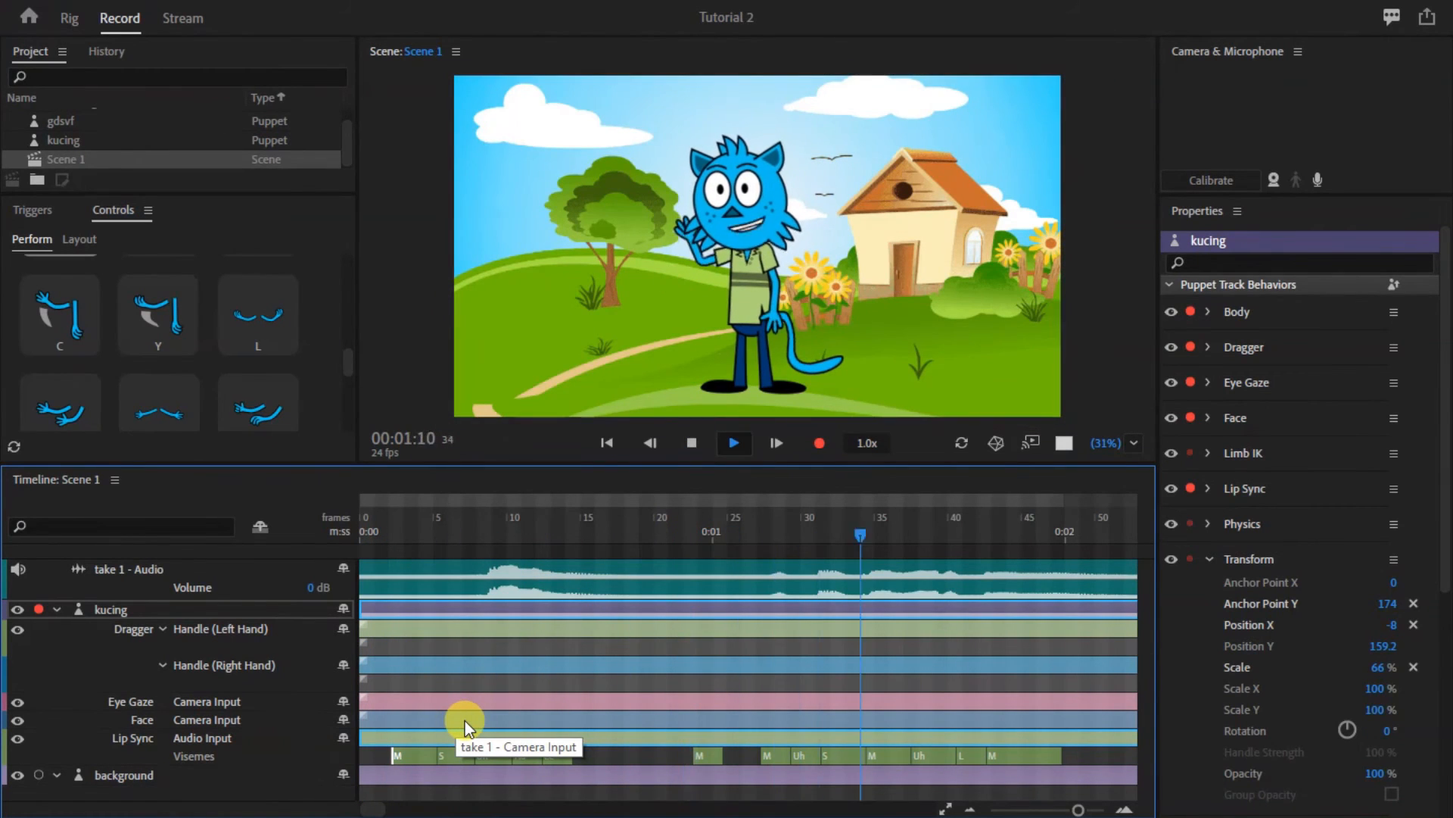
key("space")
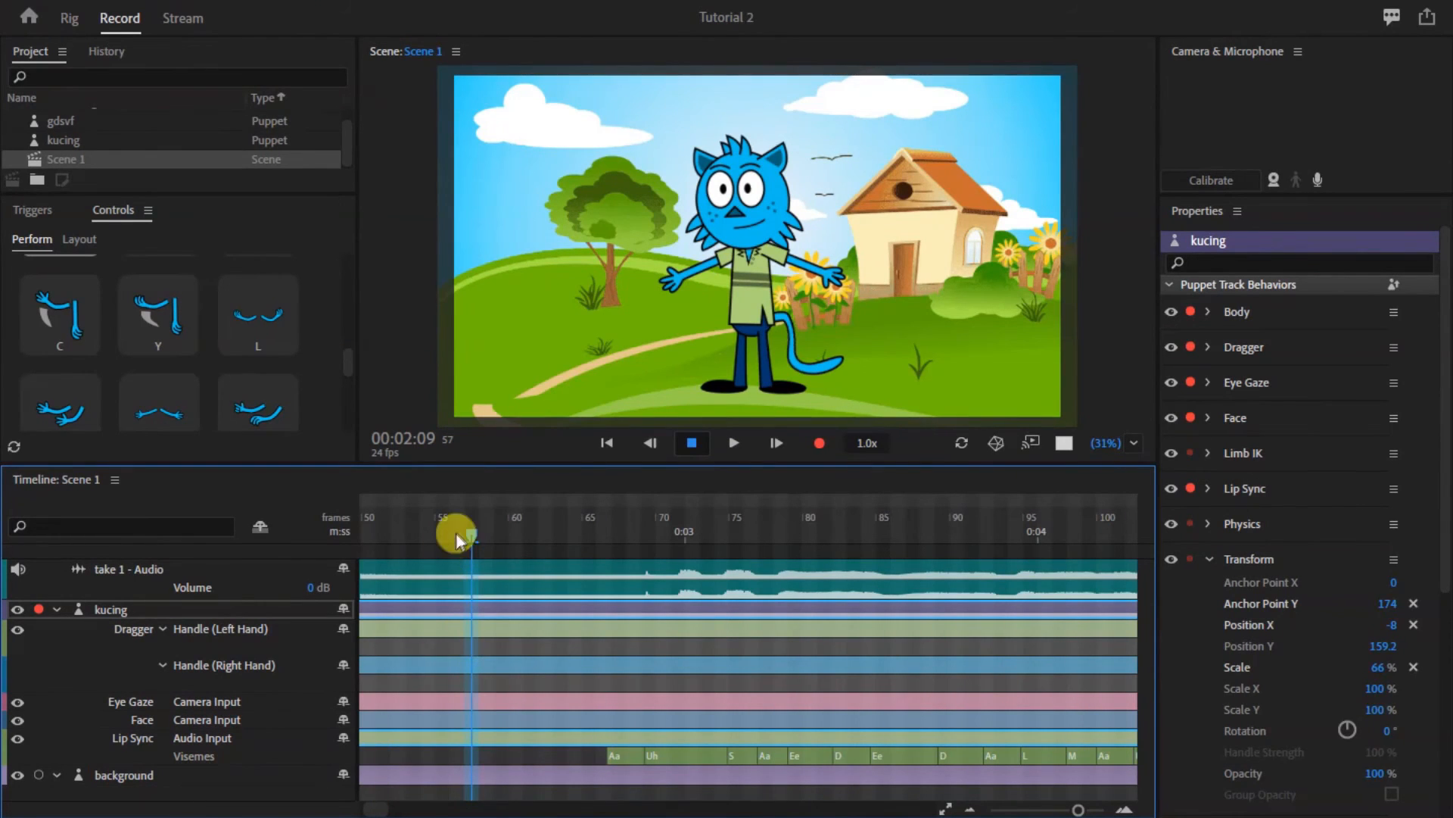
Replay the speech from about 00:01:03, change the L viseme before 0:02 to W-Oo (q), and extend it to about frame 45
left_click_drag(475, 539, 426, 551)
key("space")
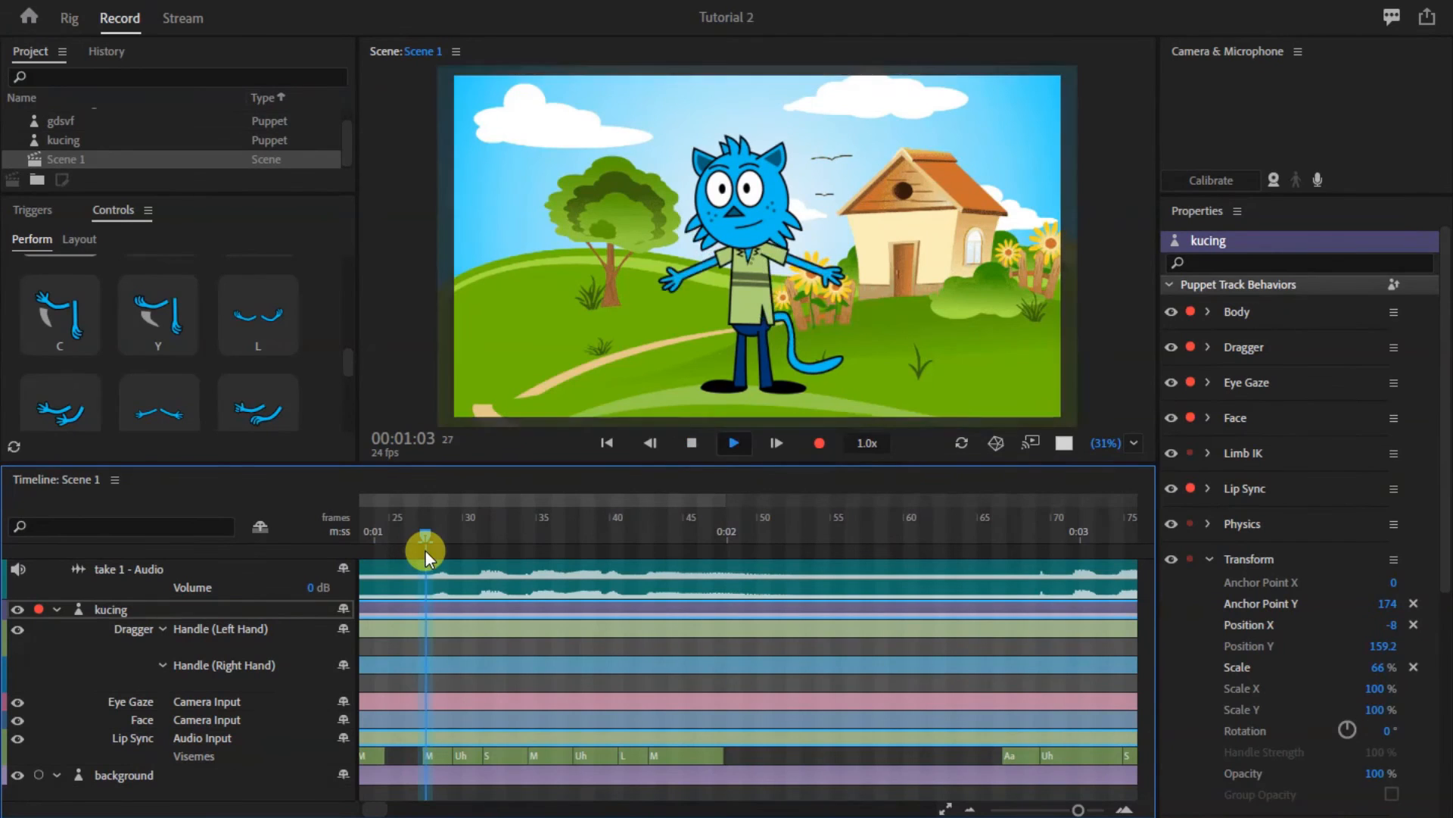
key("space")
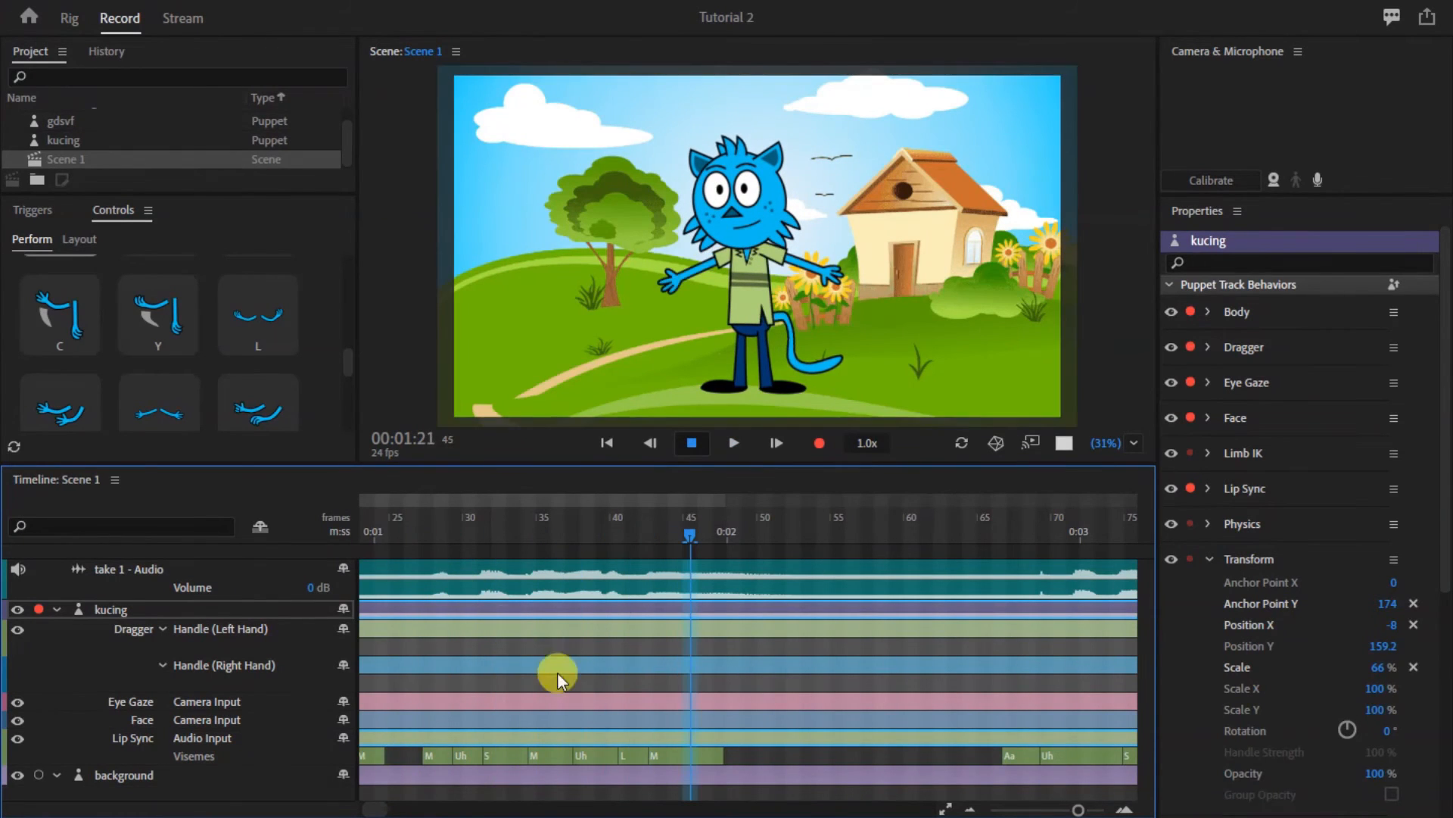
left_click(625, 529)
key("space")
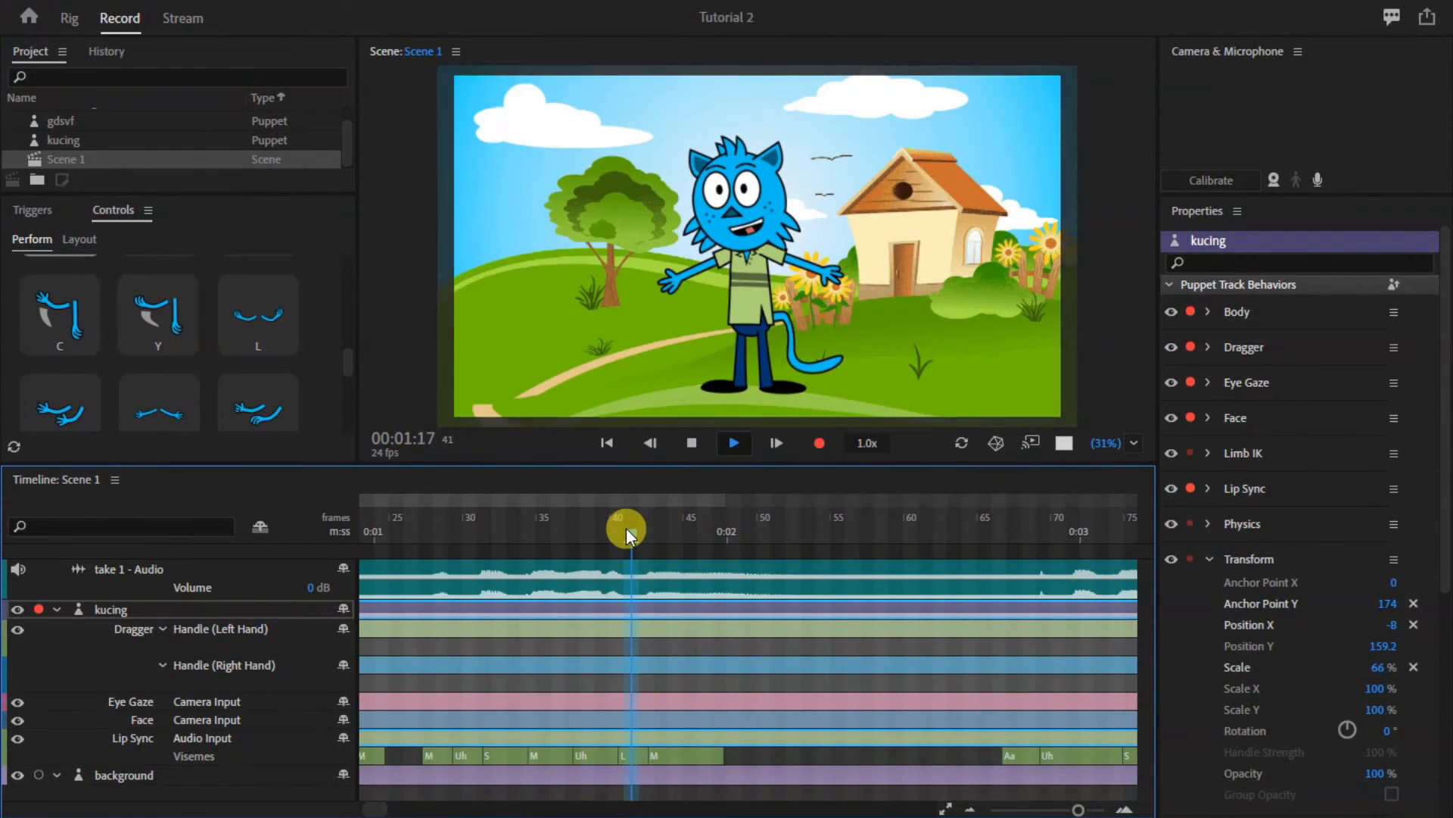
key("space")
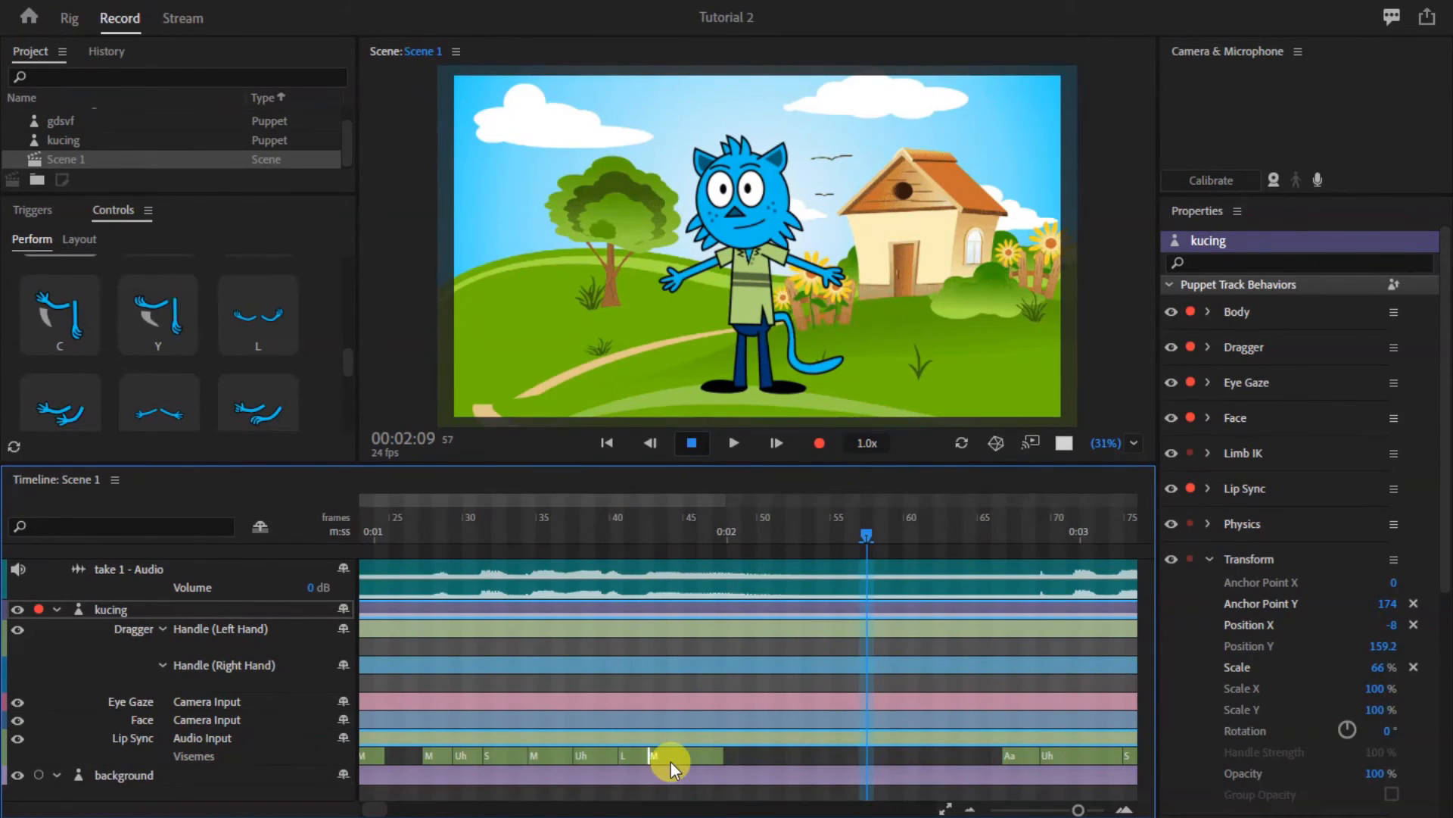
right_click(632, 755)
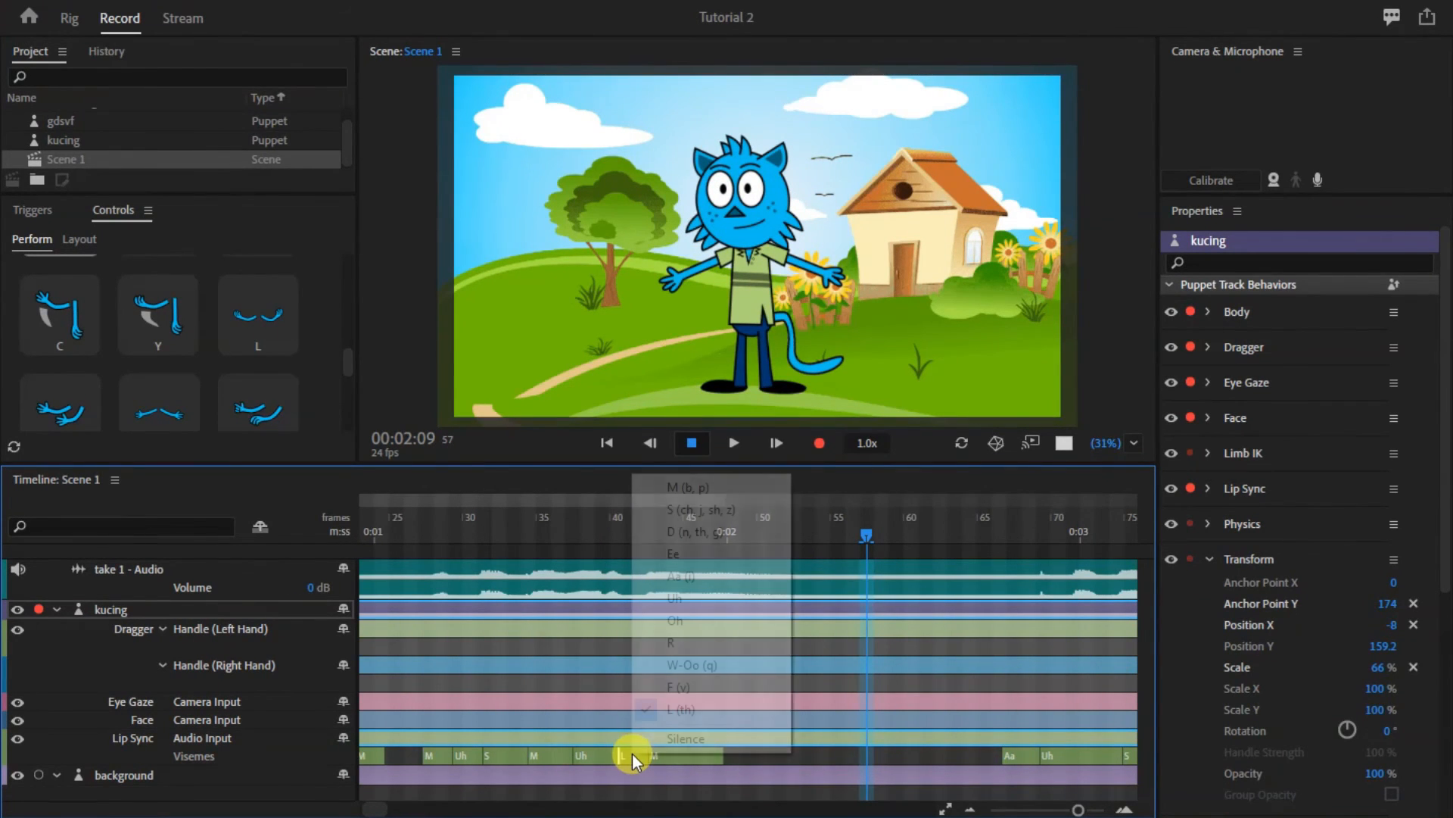
left_click(670, 666)
left_click_drag(649, 751, 686, 751)
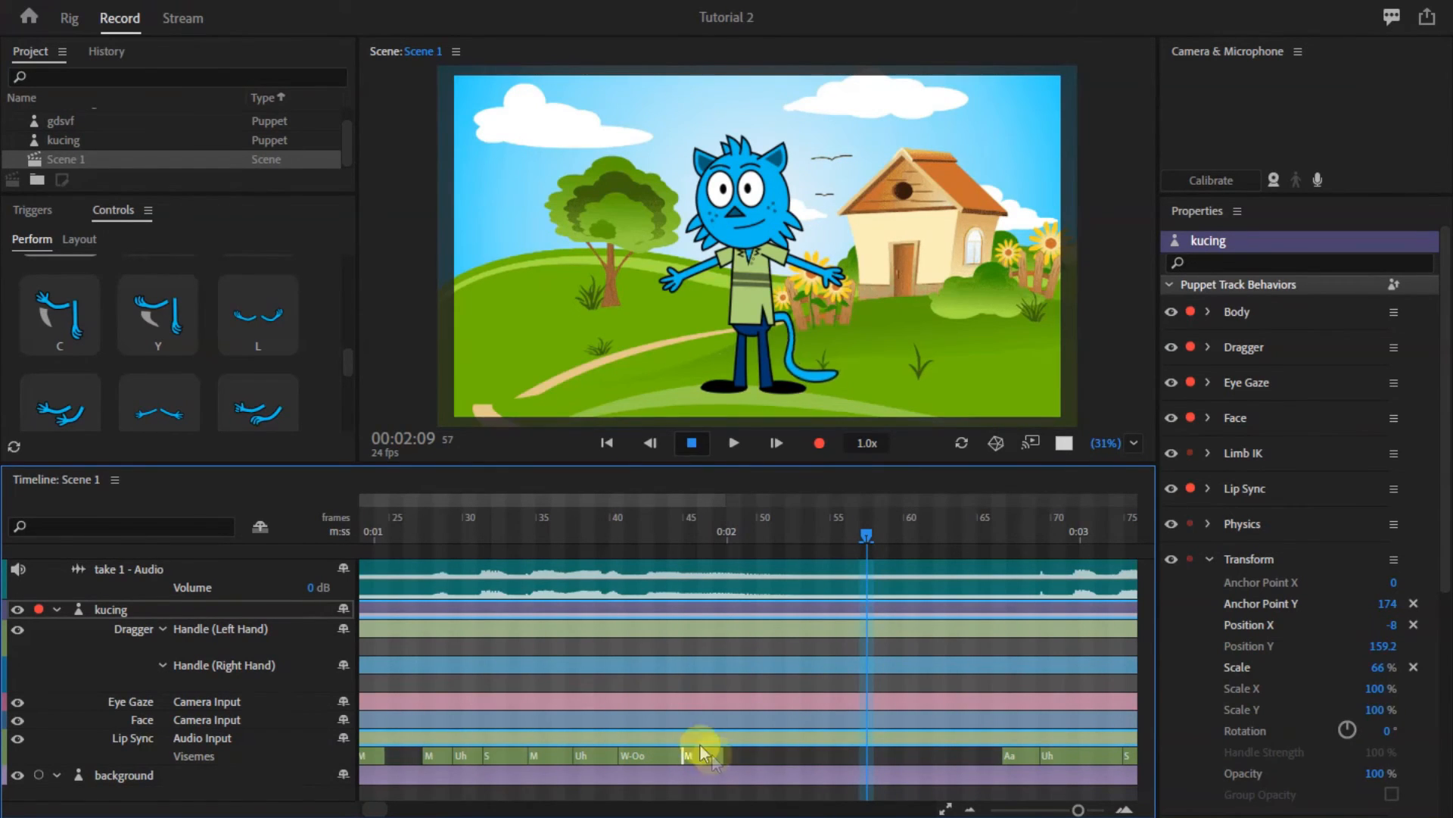
Change the M viseme following W-Oo to Aa (i), extend its end to about frame 50, and replay the phrase to check it
left_click(403, 520)
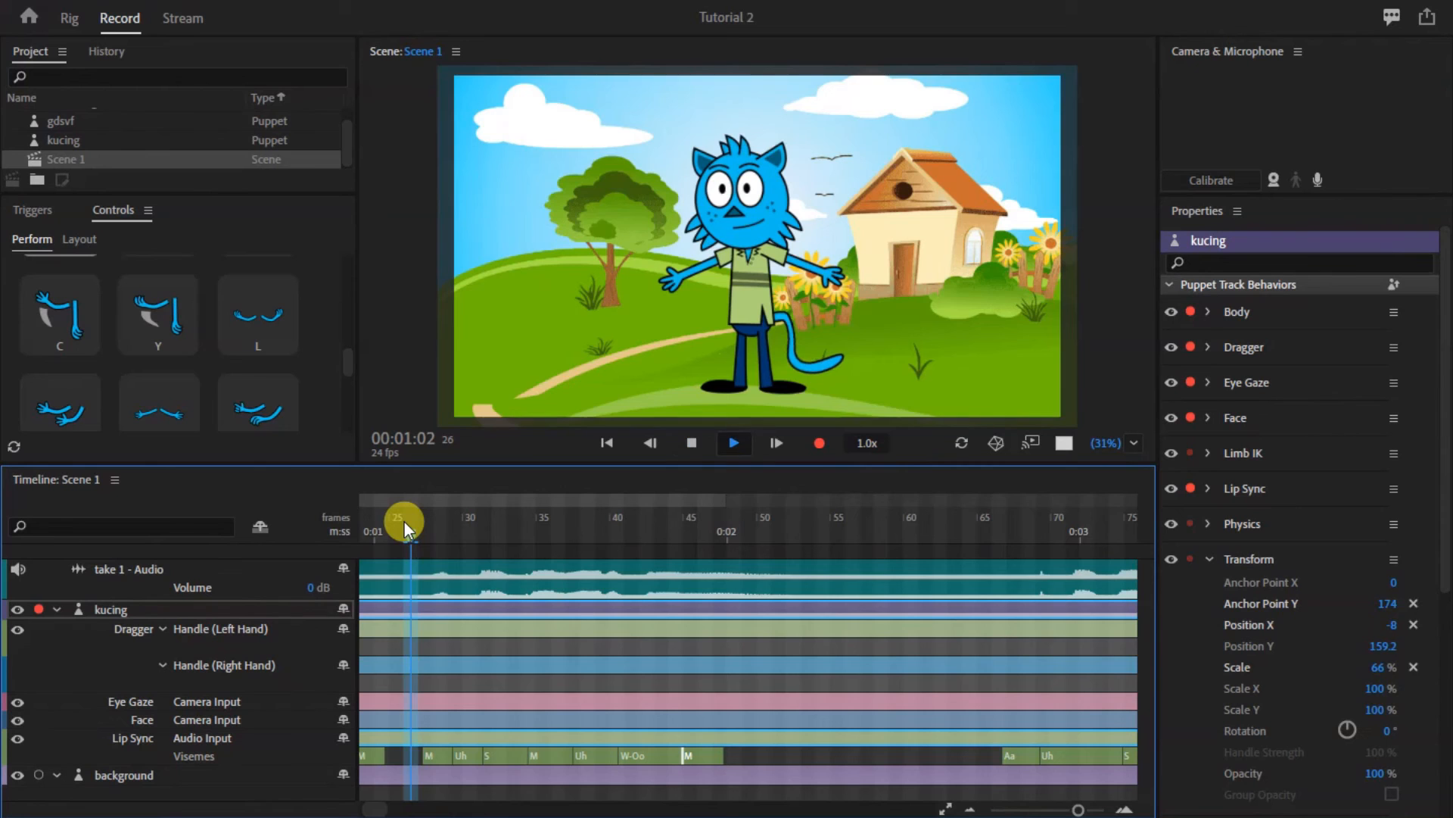
key("space")
key("space")
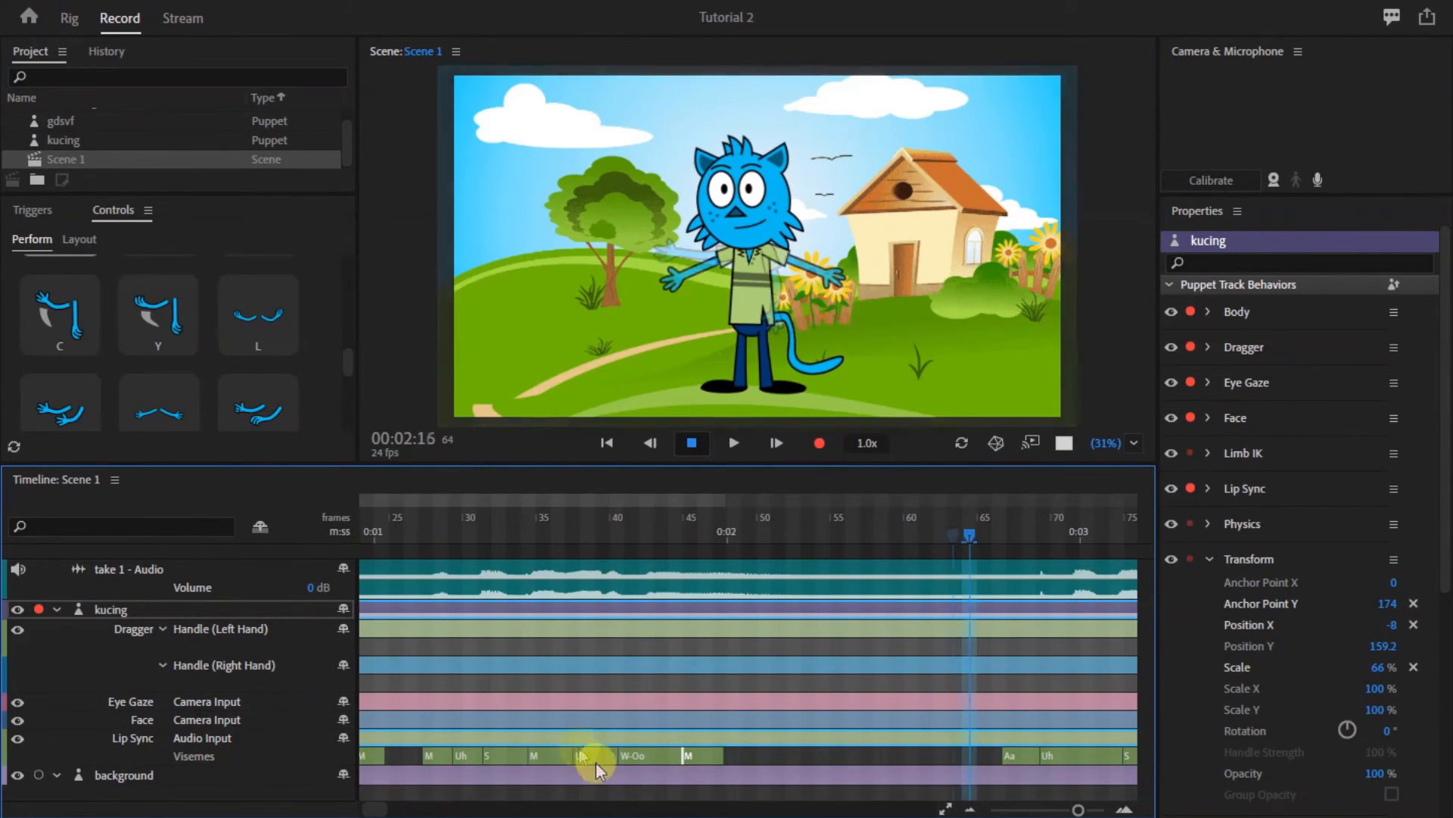
right_click(698, 752)
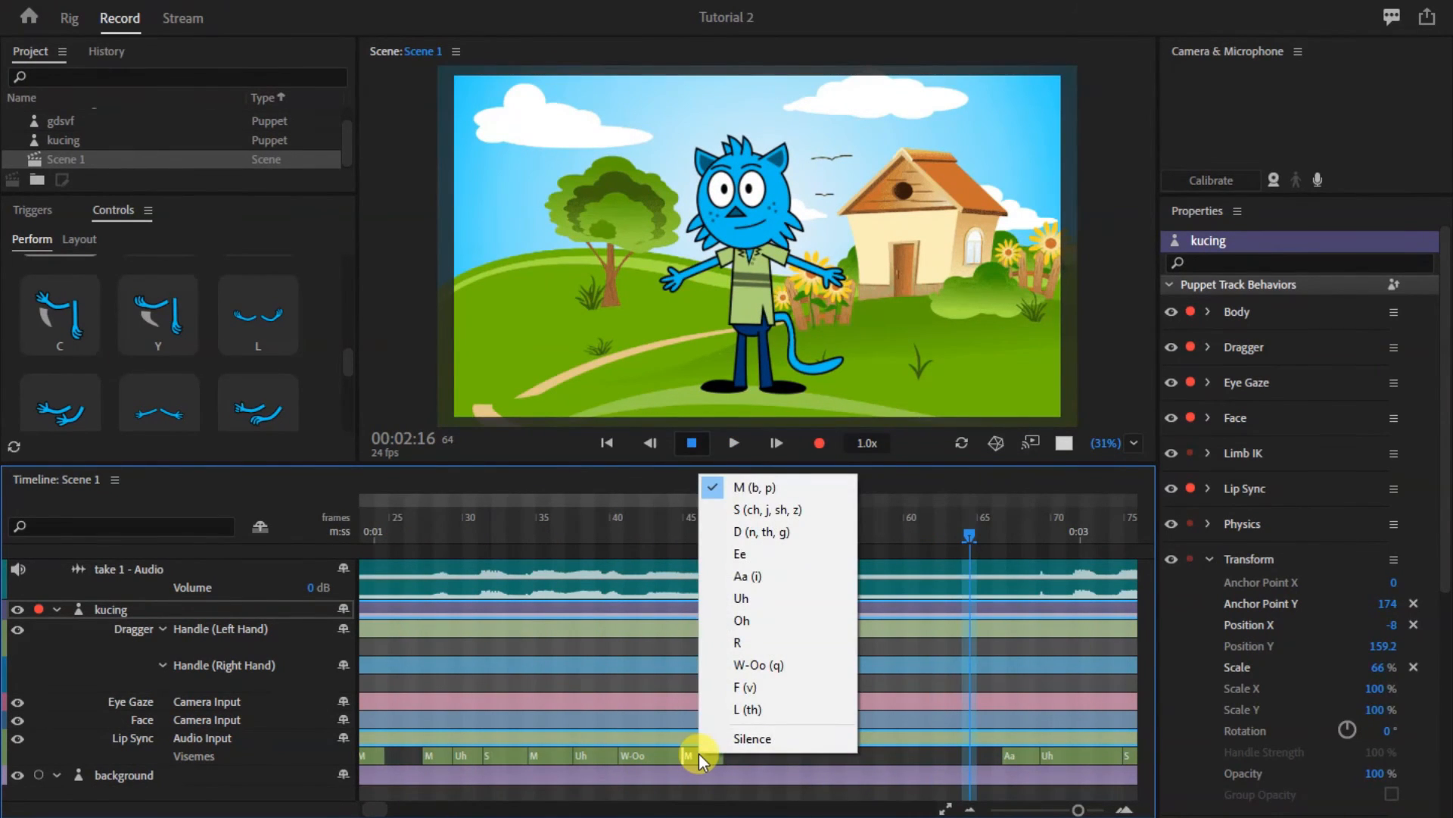
left_click(739, 577)
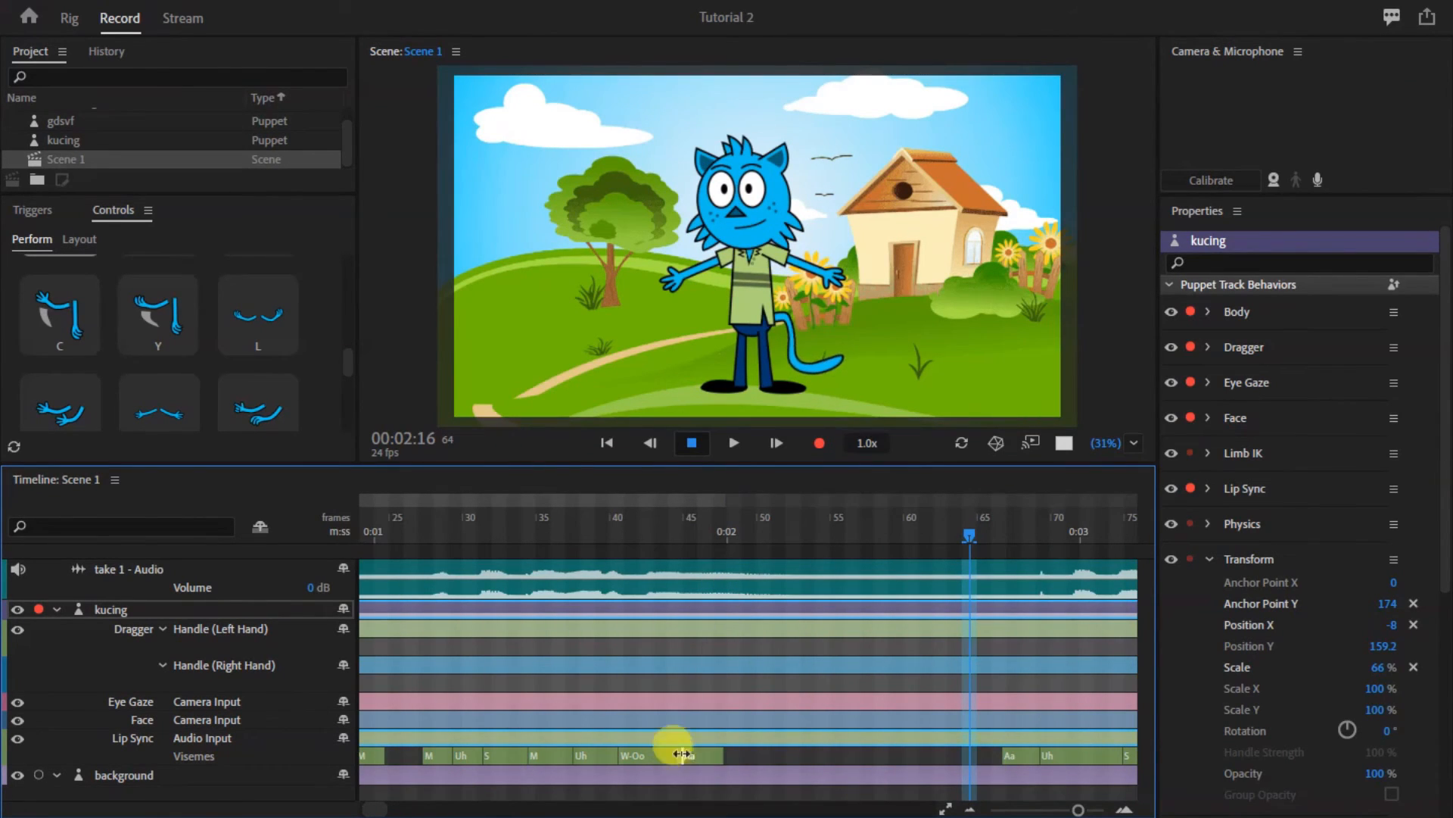
left_click_drag(723, 755, 755, 756)
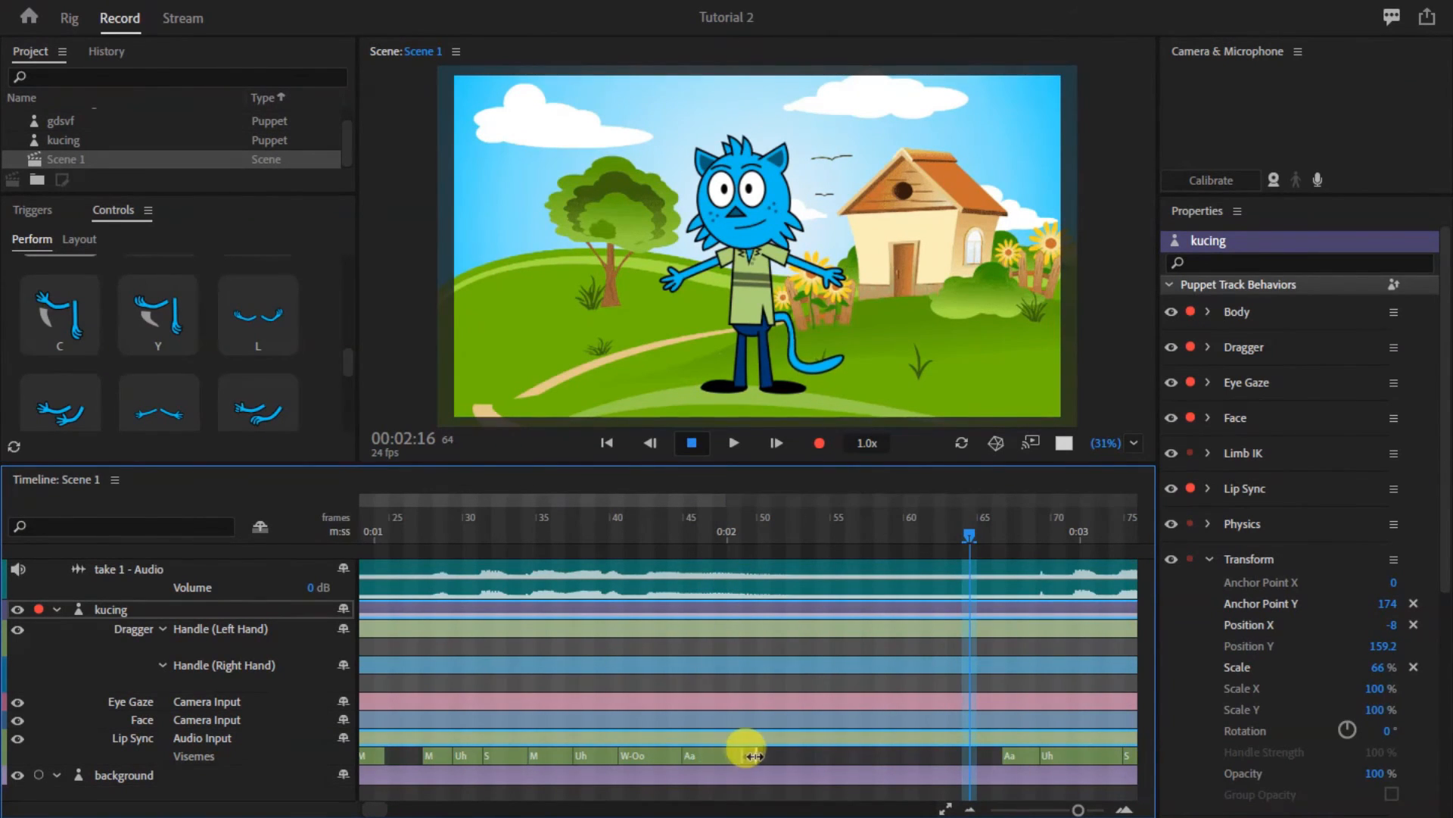
left_click(397, 530)
key("space")
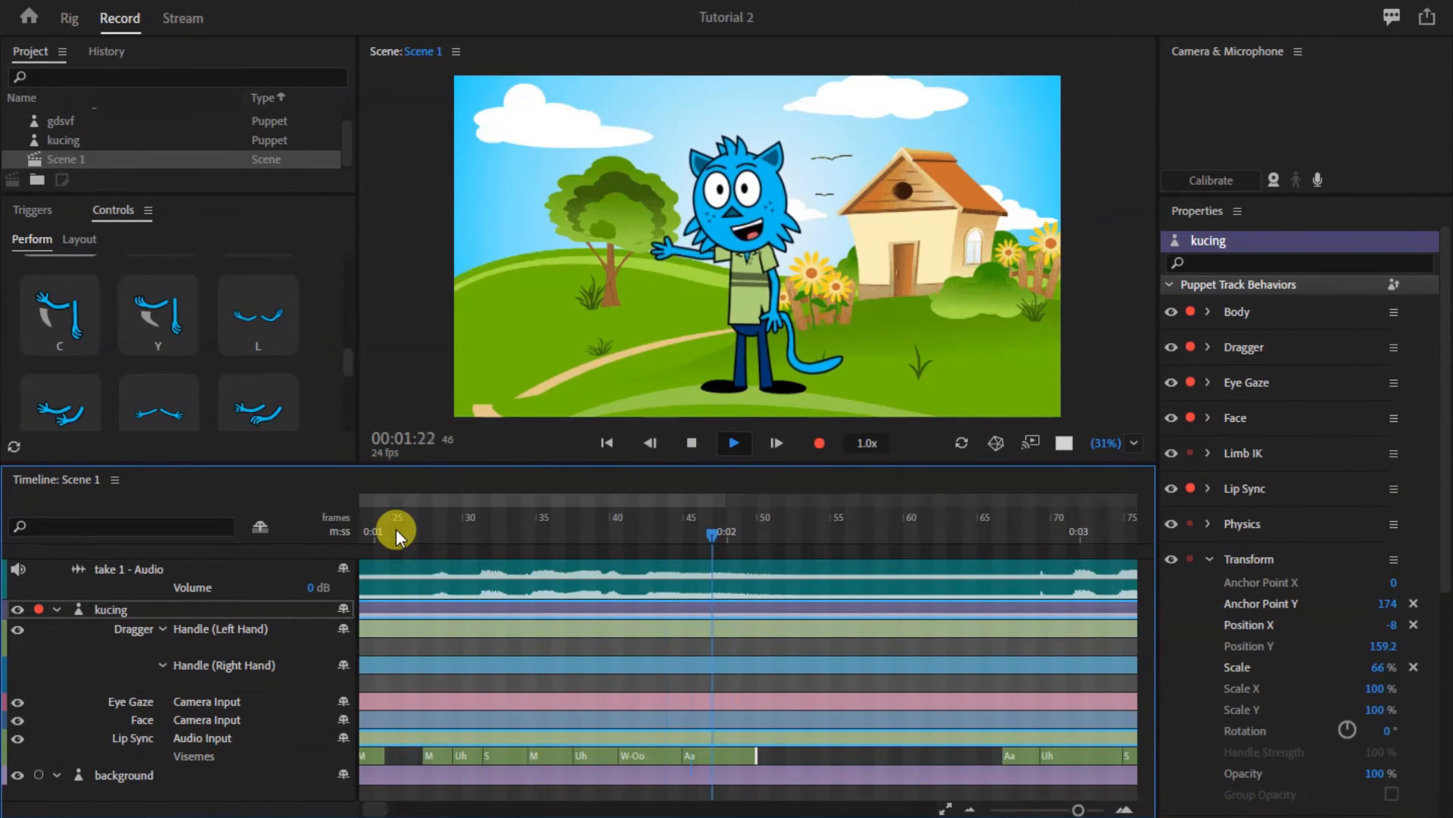
key("space")
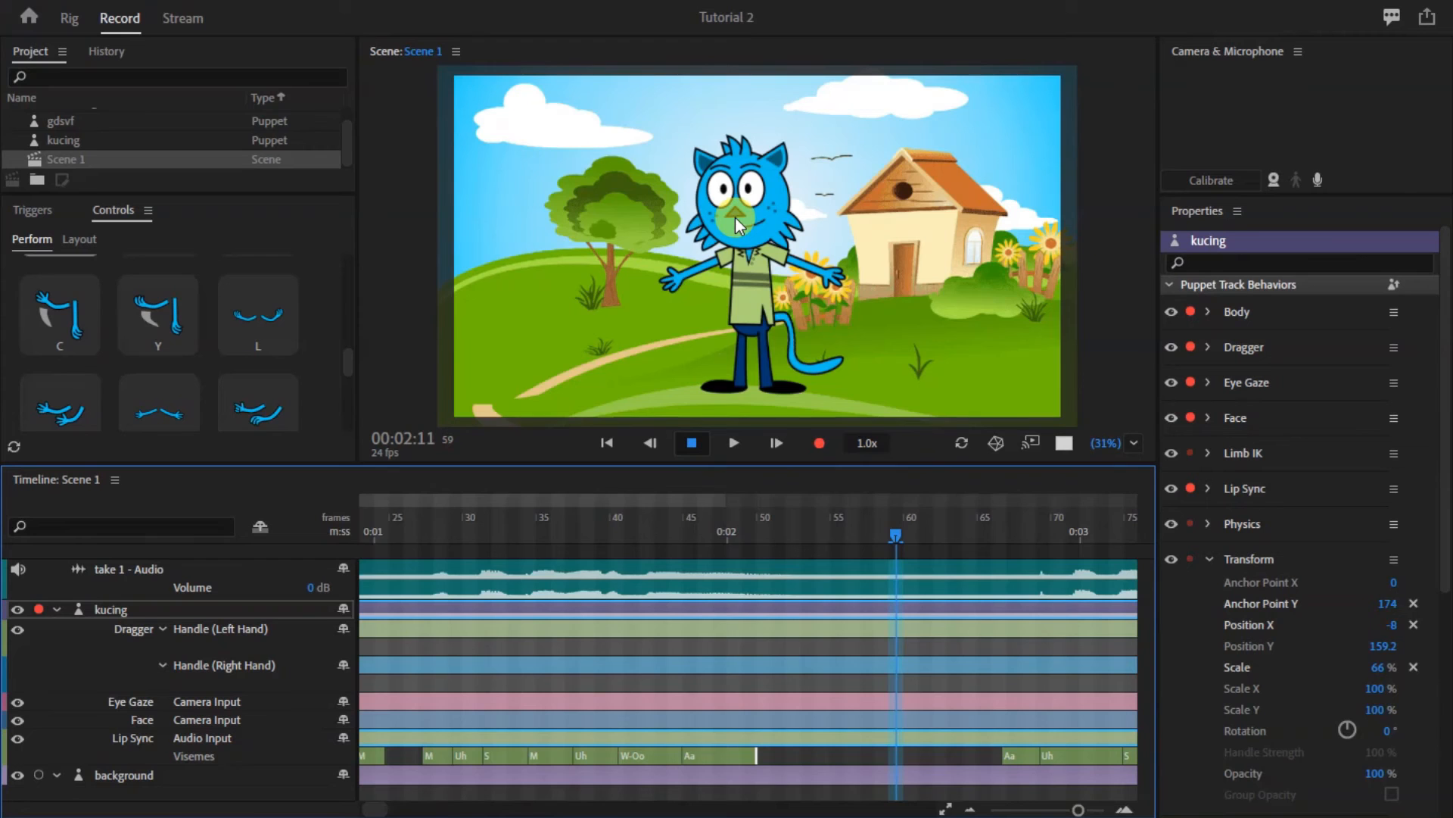
Play the last seconds of the takes and examine where they end on the timeline
key("space")
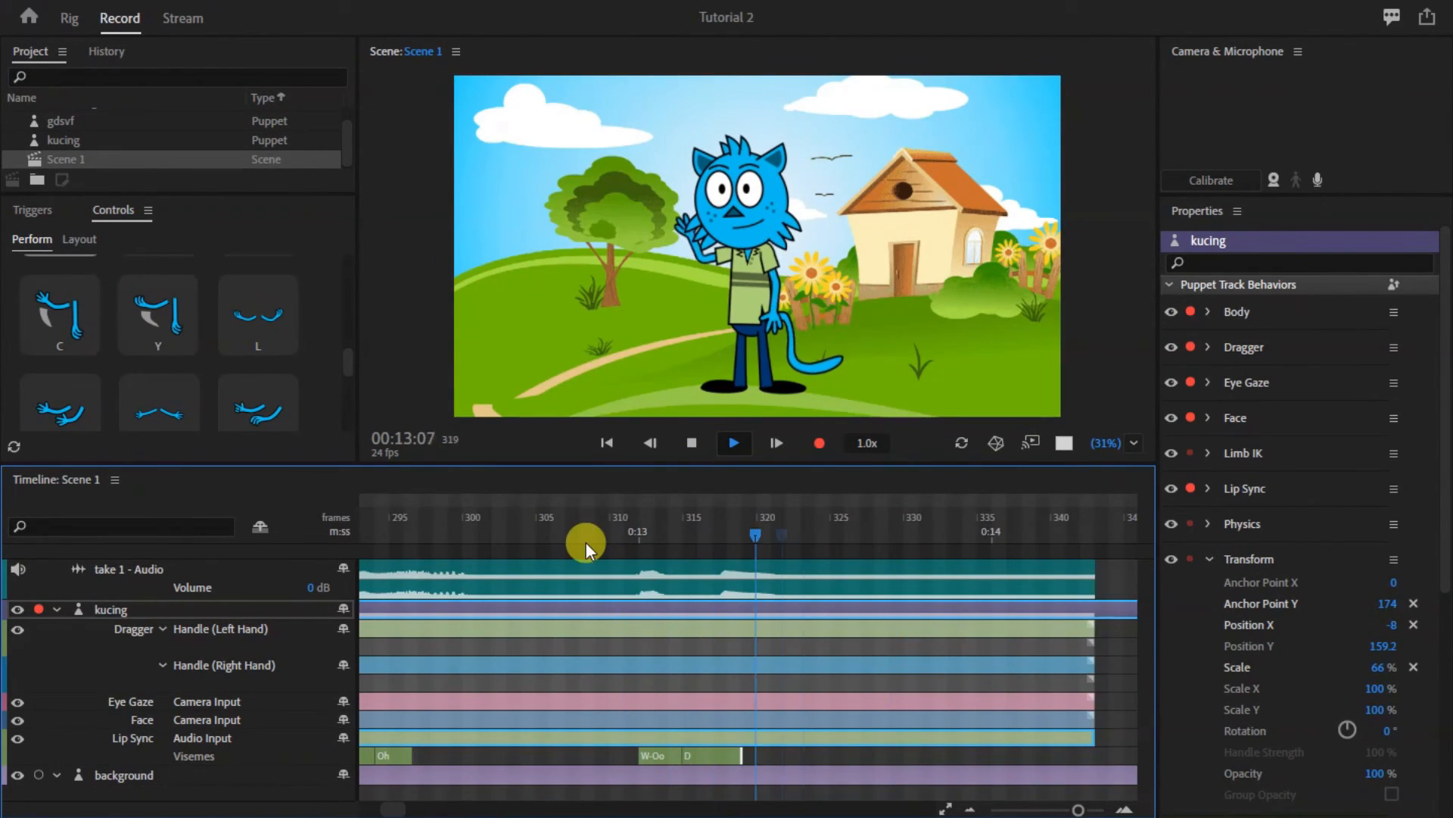
key("space")
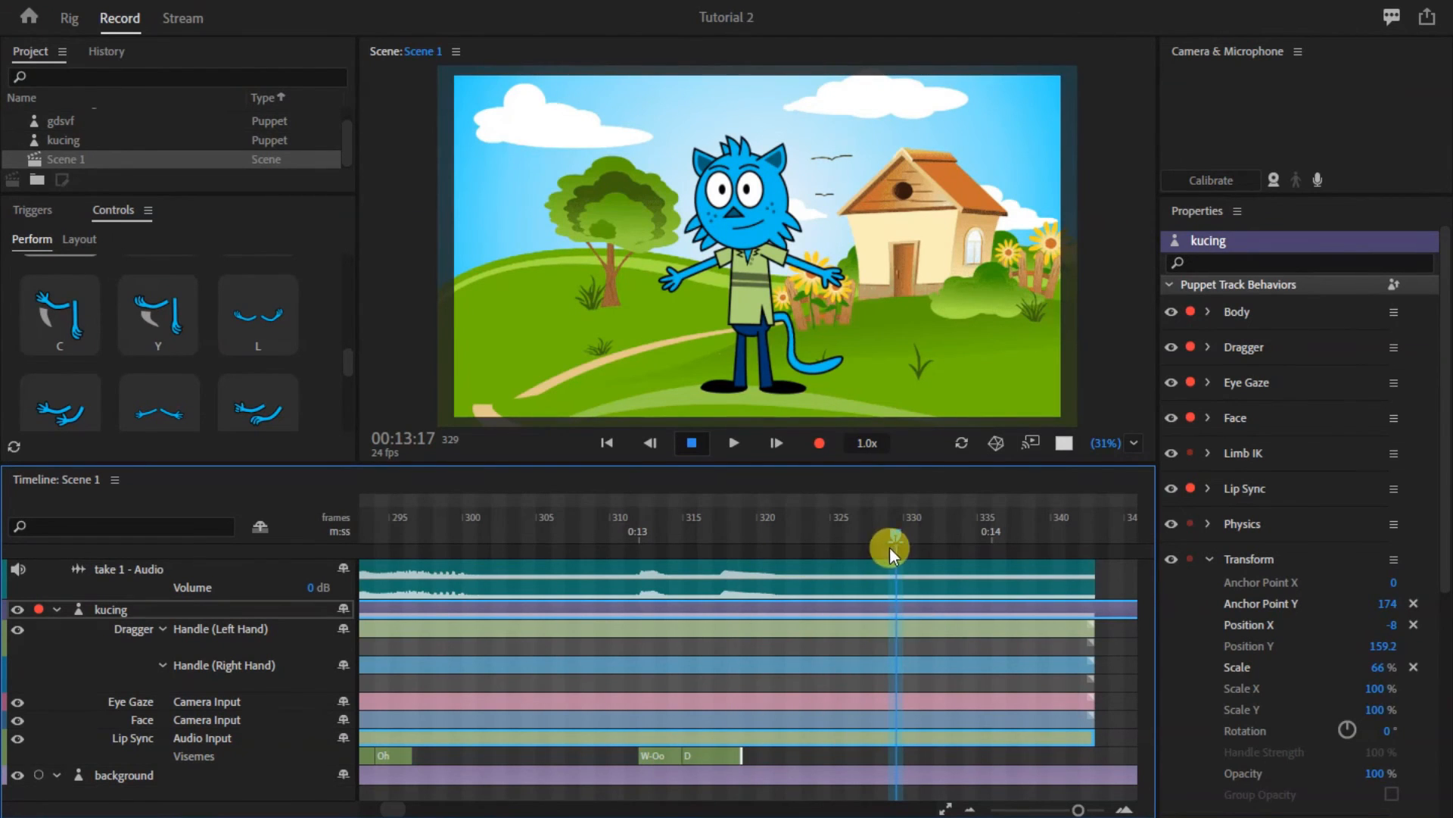
left_click_drag(901, 538, 1103, 565)
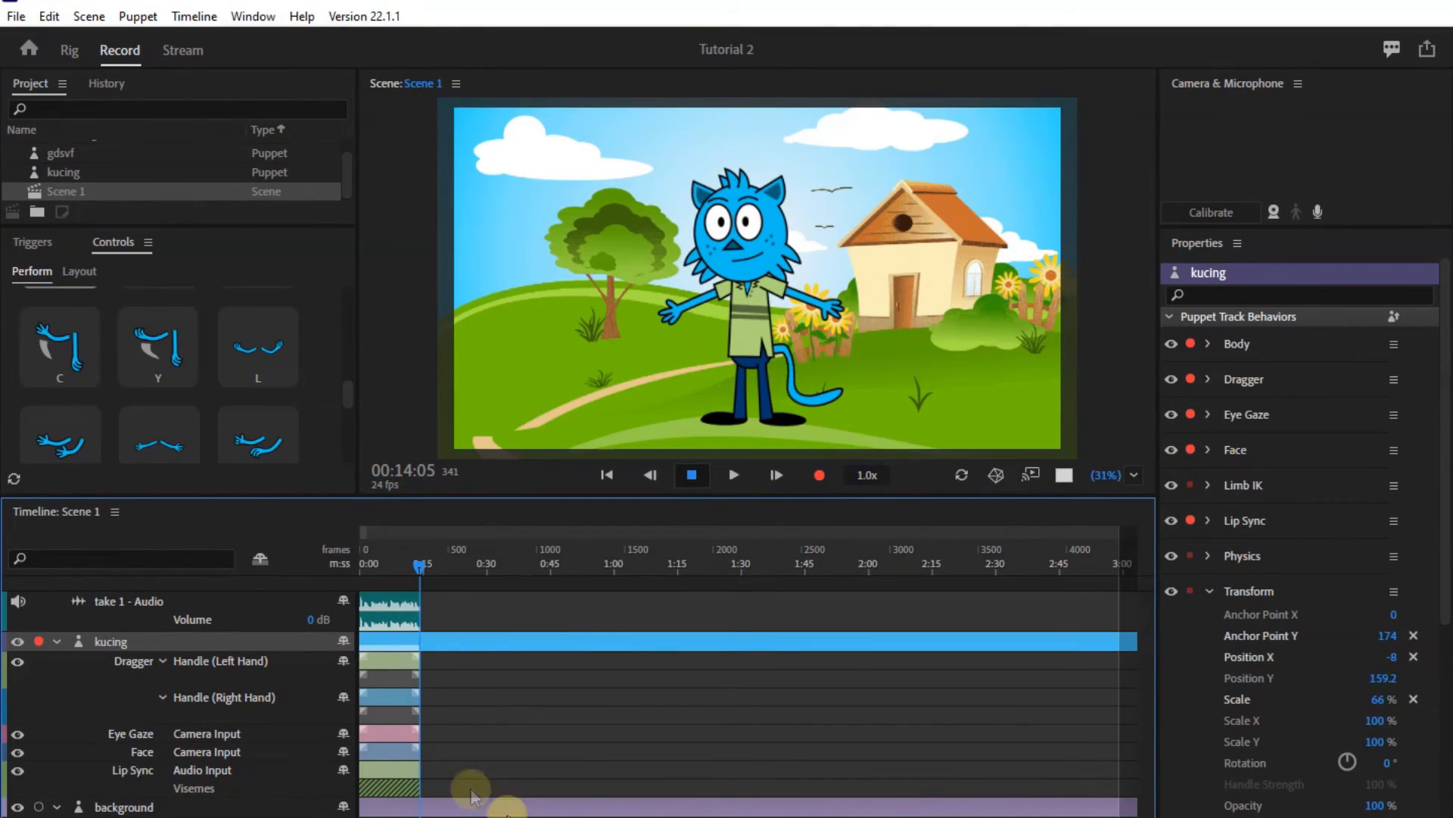
key("=")
key("=")
key("=")
key("=")
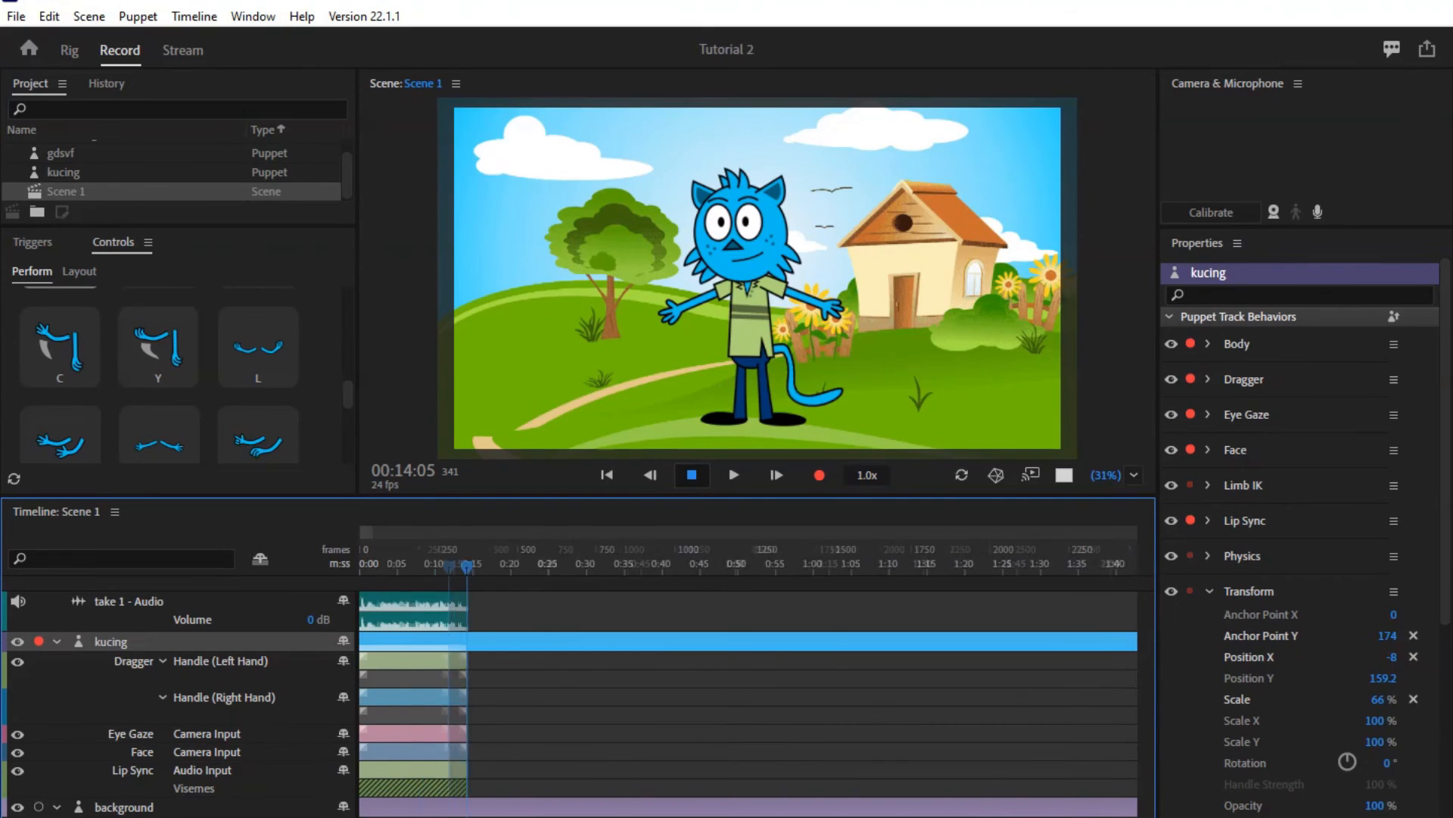
key("=")
key("=")
key("=")
key("=")
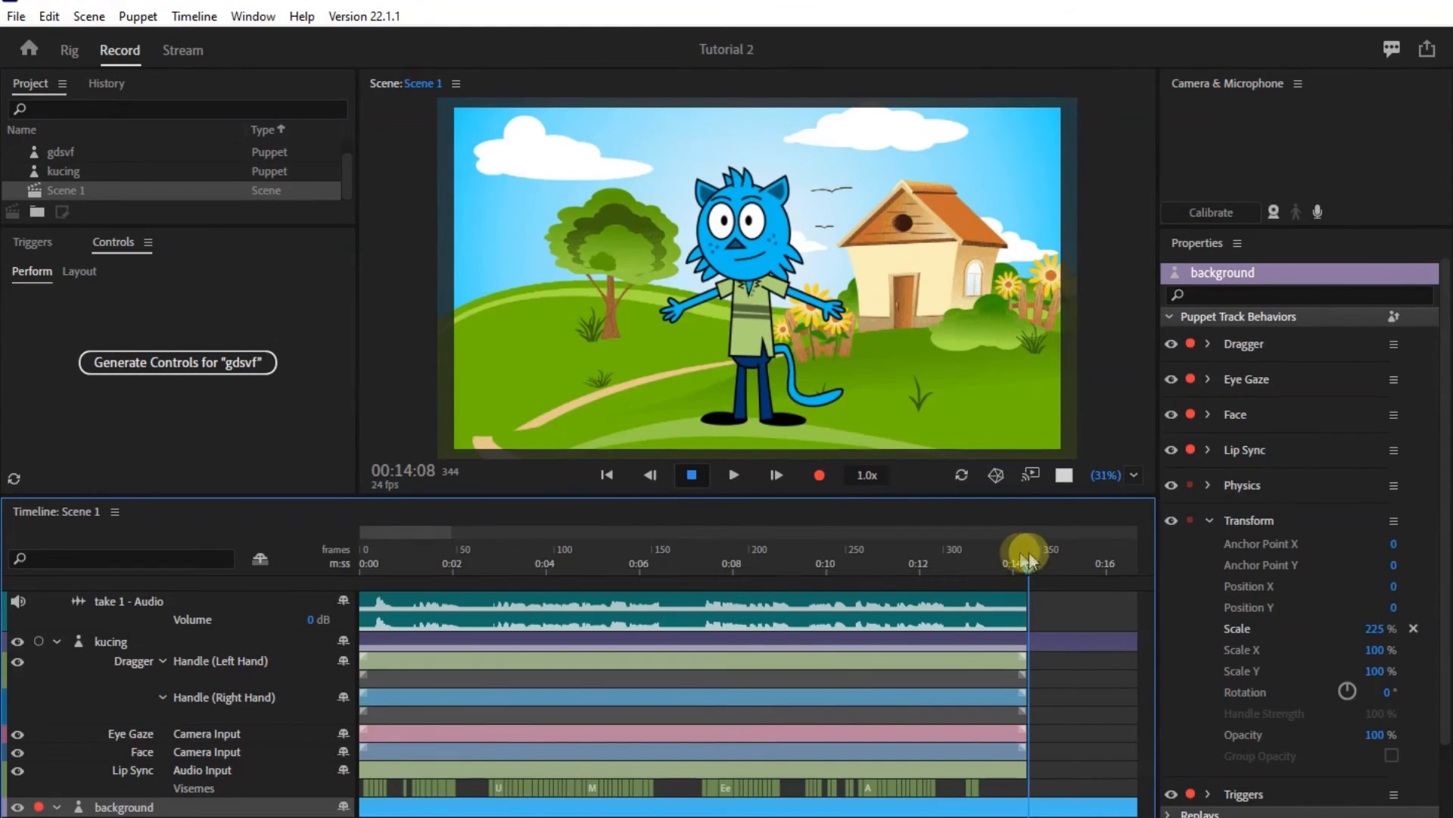
Set the duration of Scene 1 to 14 seconds
left_click(67, 192)
left_click(1387, 337)
type("14")
key("Return")
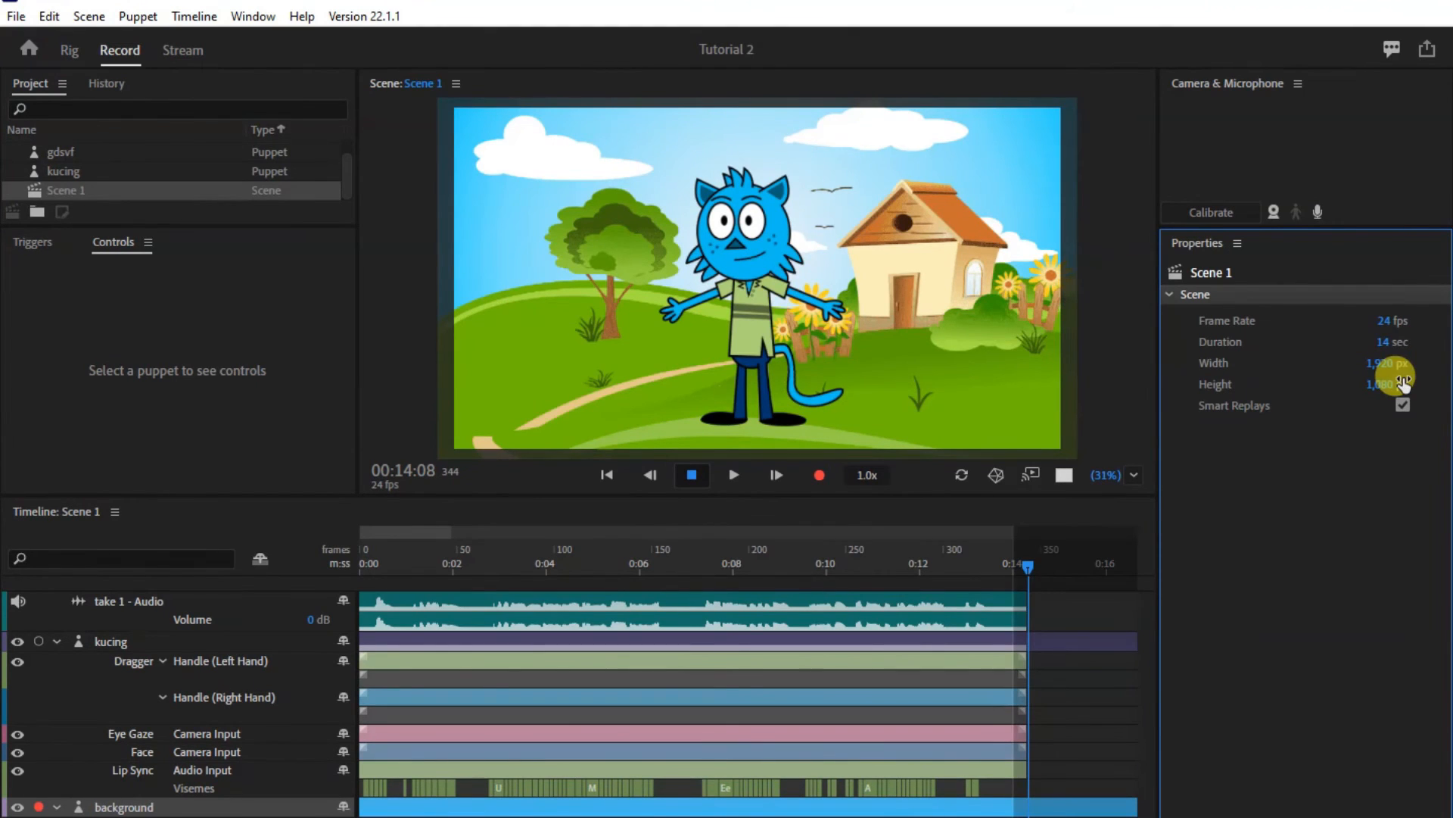
Return to the start of the scene and play the whole animation
left_click(1023, 563)
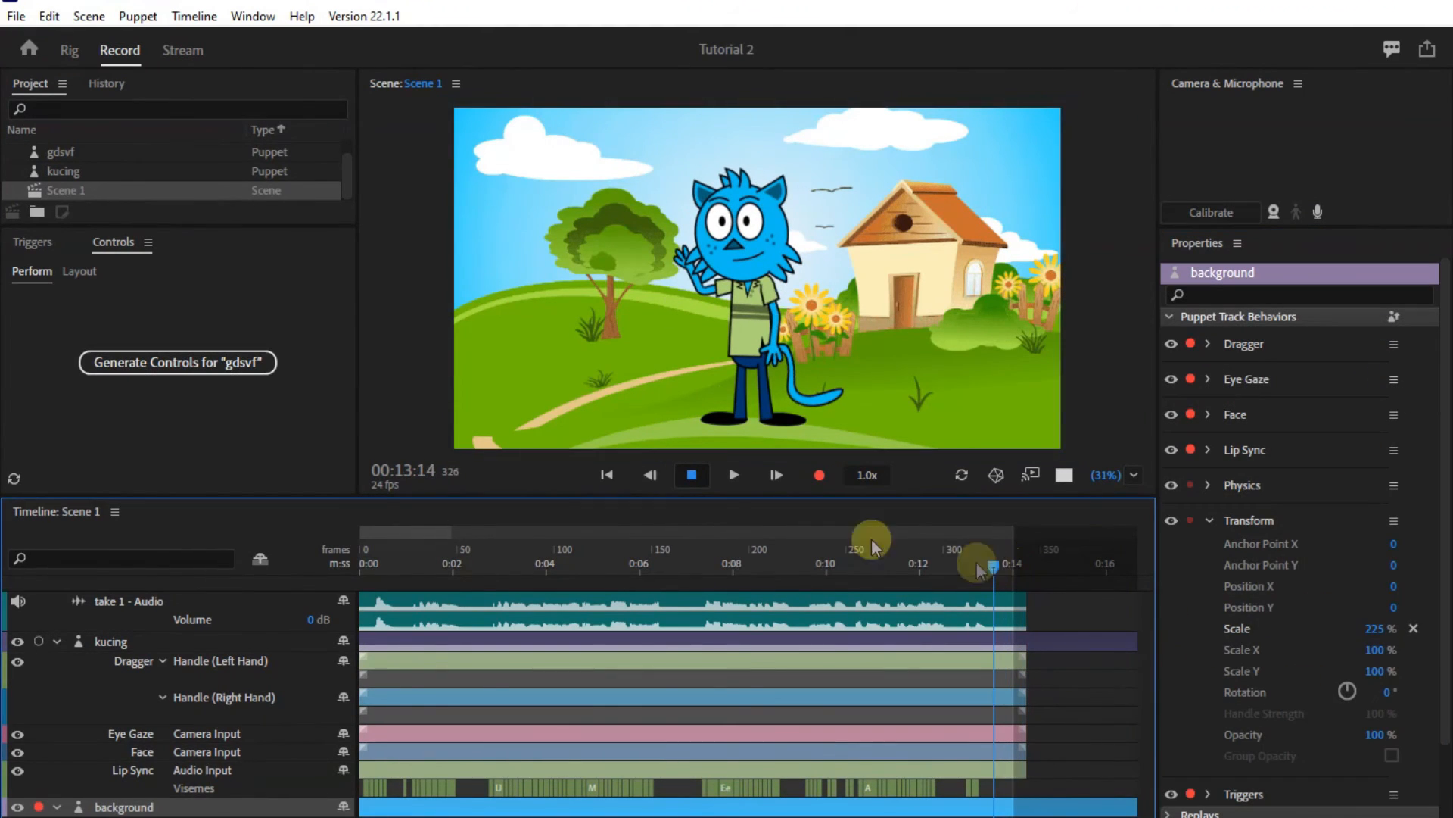
left_click(606, 475)
key("space")
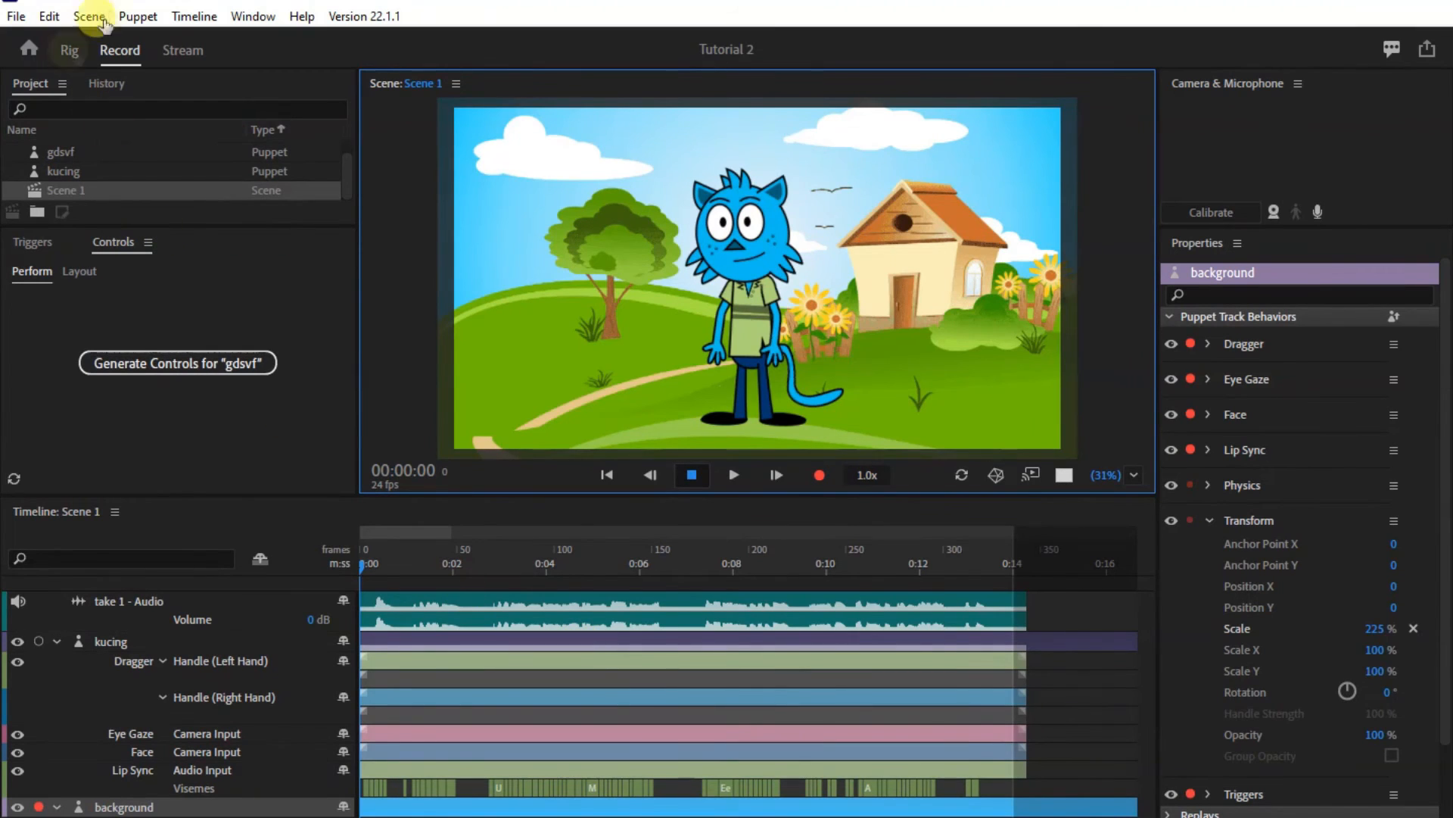
Set the duration of Scene 1 to 50 seconds and leave the playhead just past the end of the takes
left_click(609, 624)
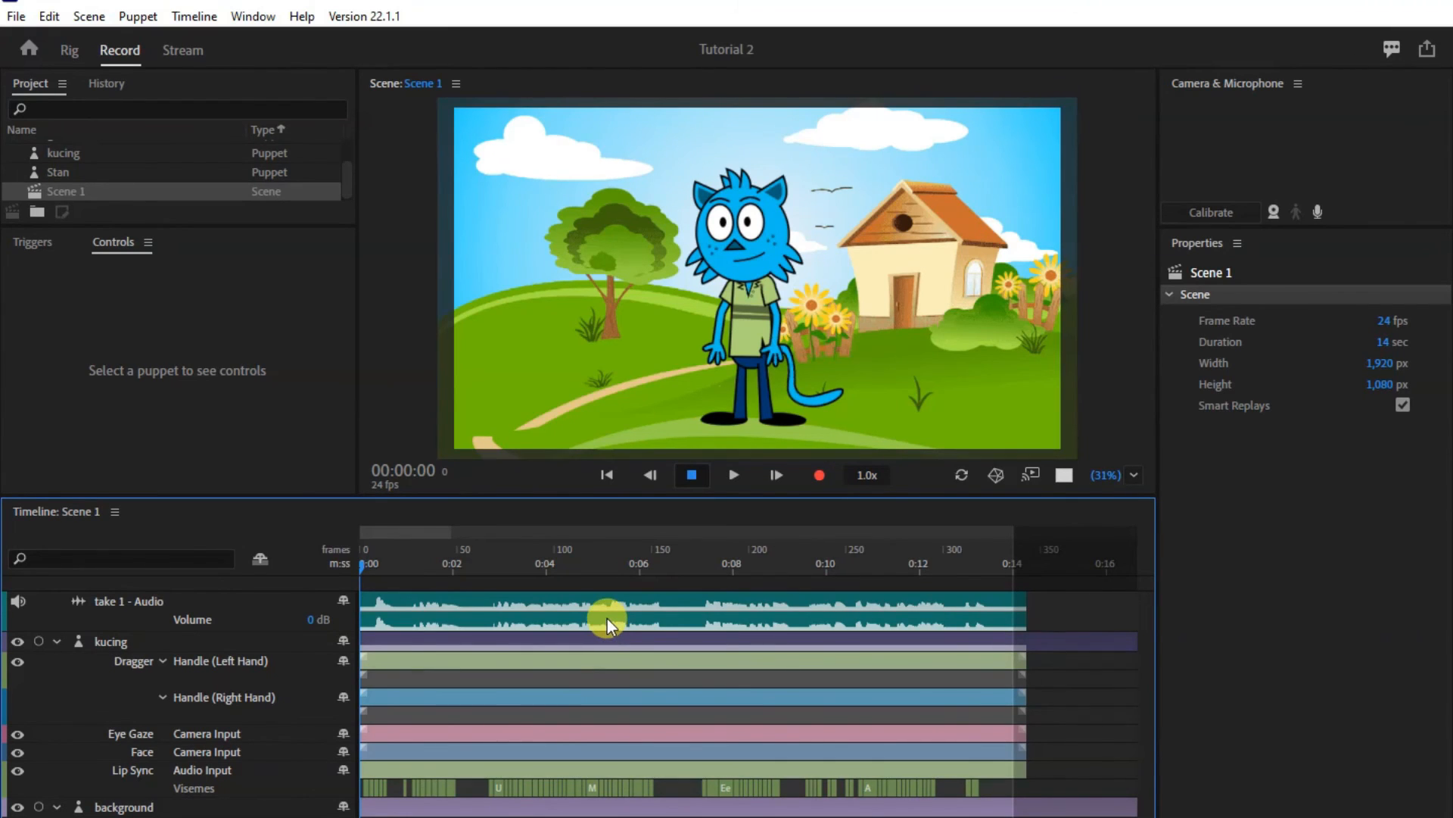
left_click_drag(360, 564, 1023, 584)
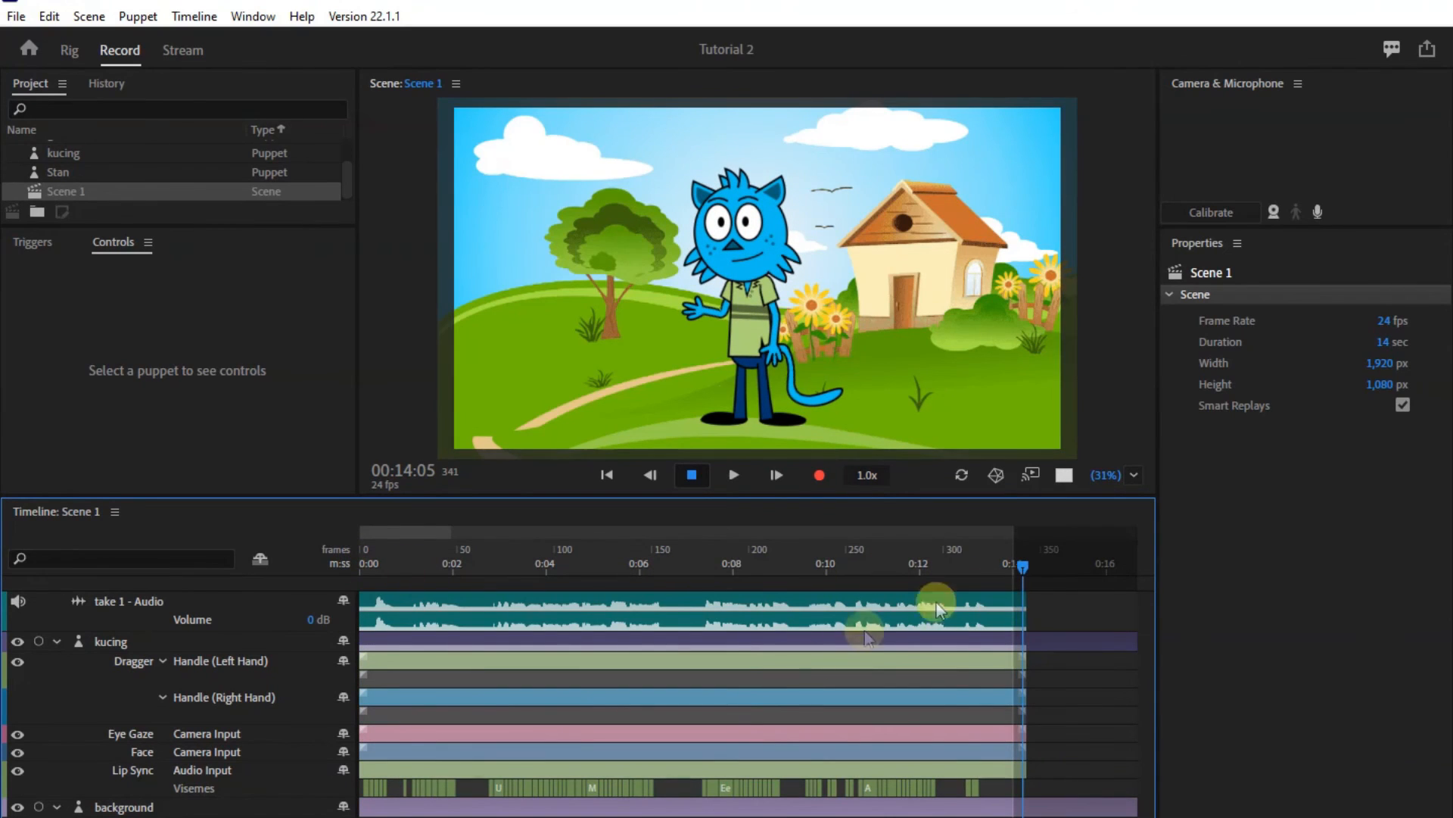
left_click(1382, 341)
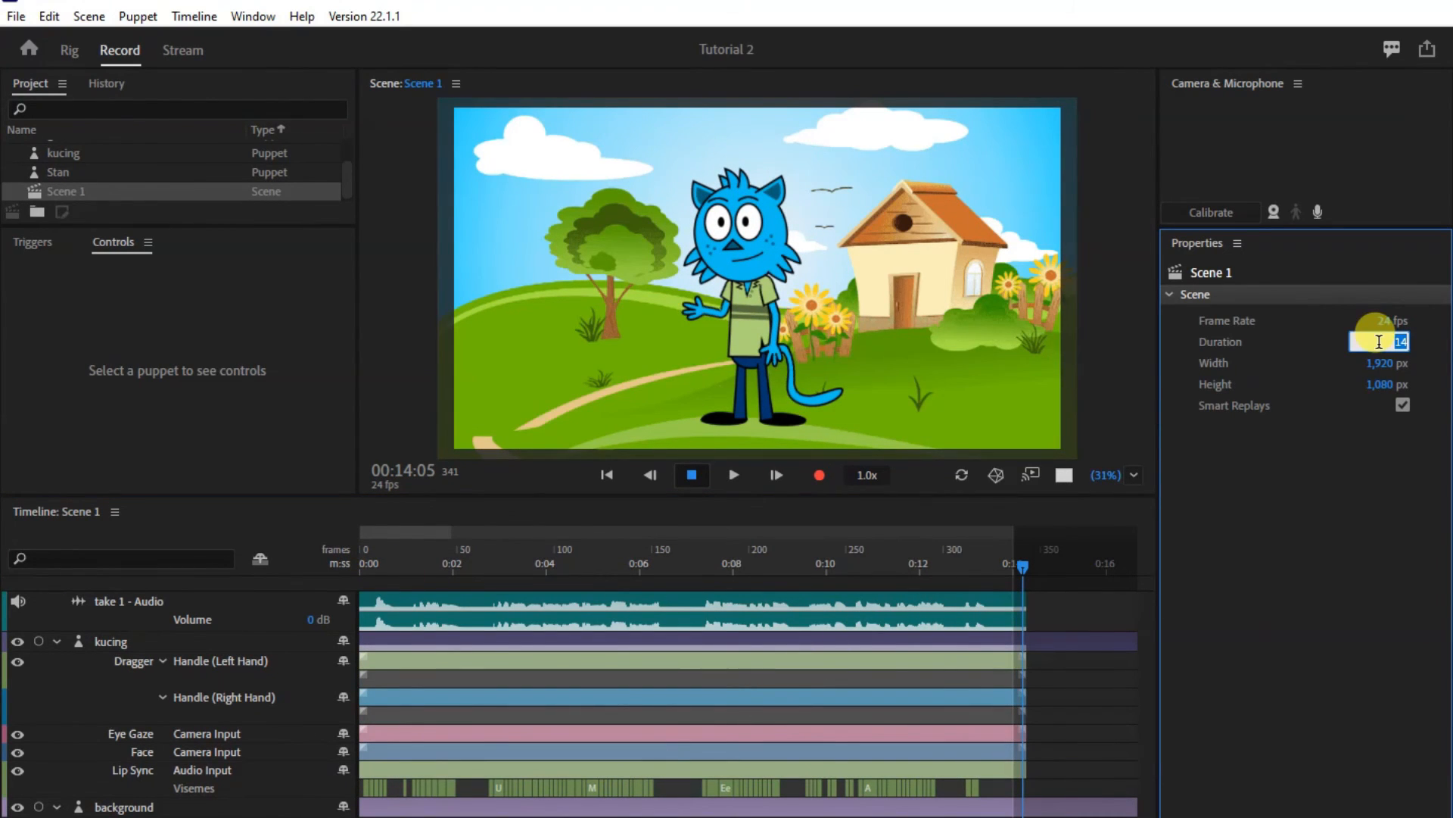
type("50")
left_click(584, 661)
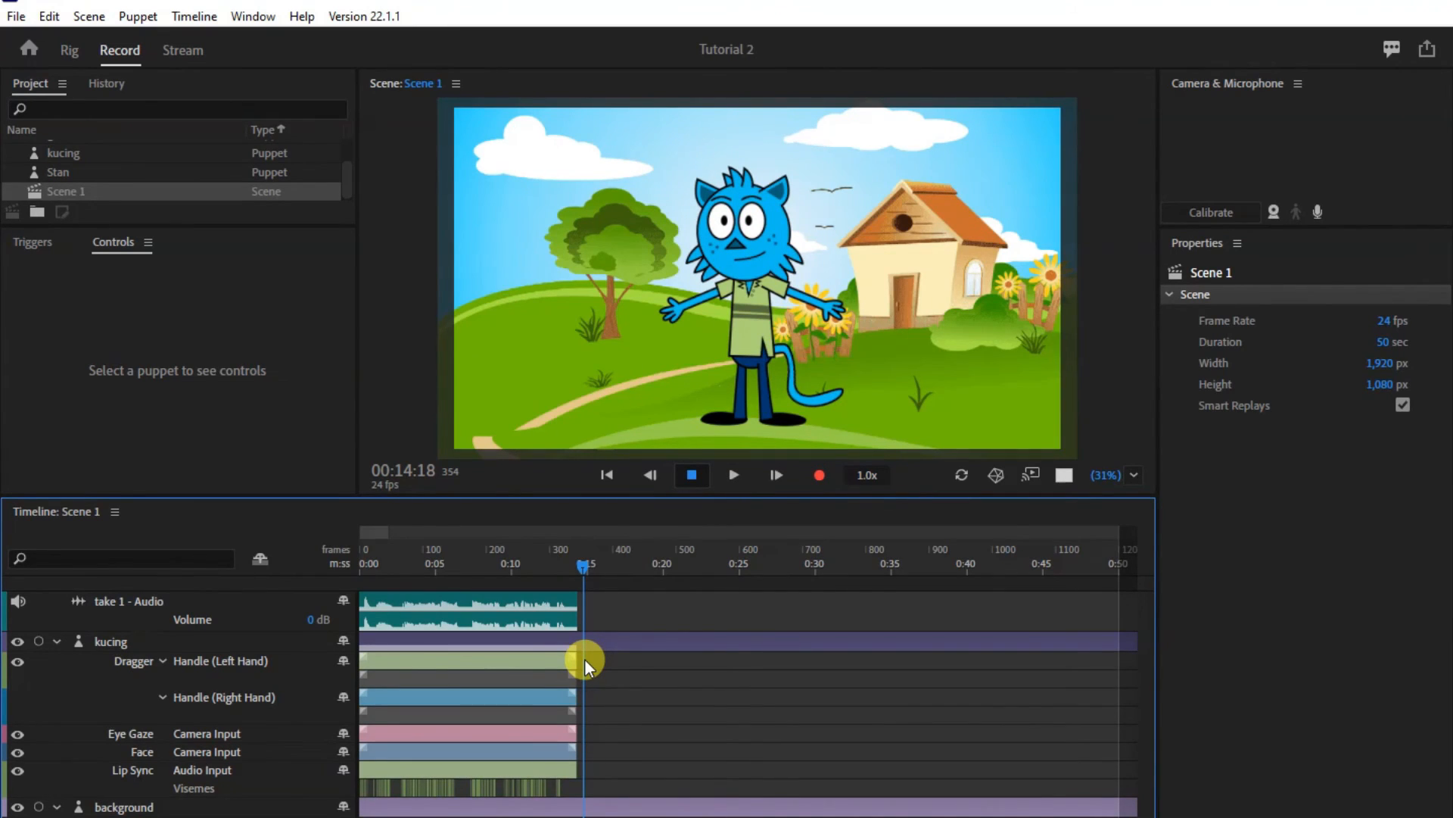
Switch to Audacity by searching for it with "au" and launching it
key("super")
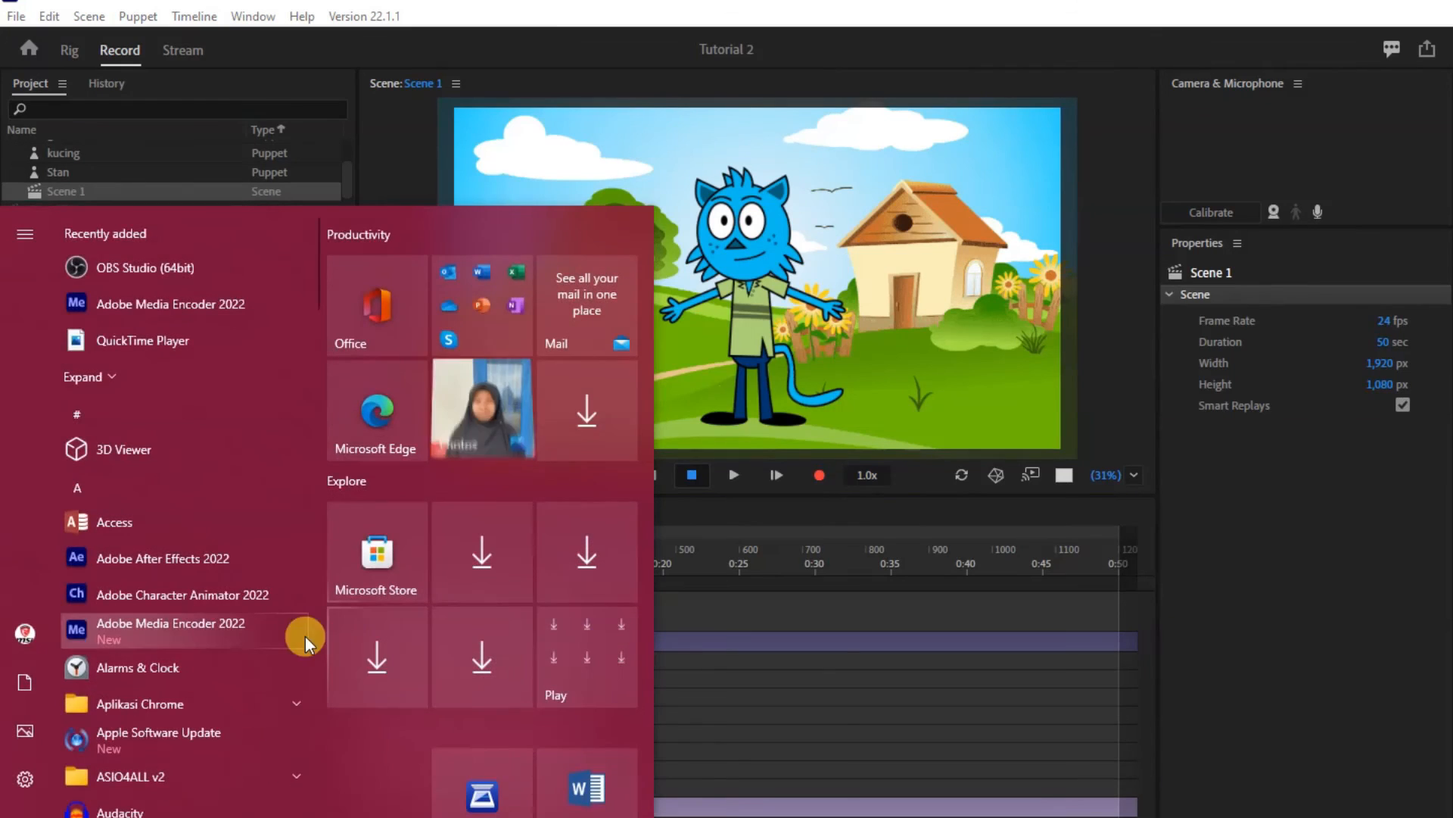
type("au")
key("Return")
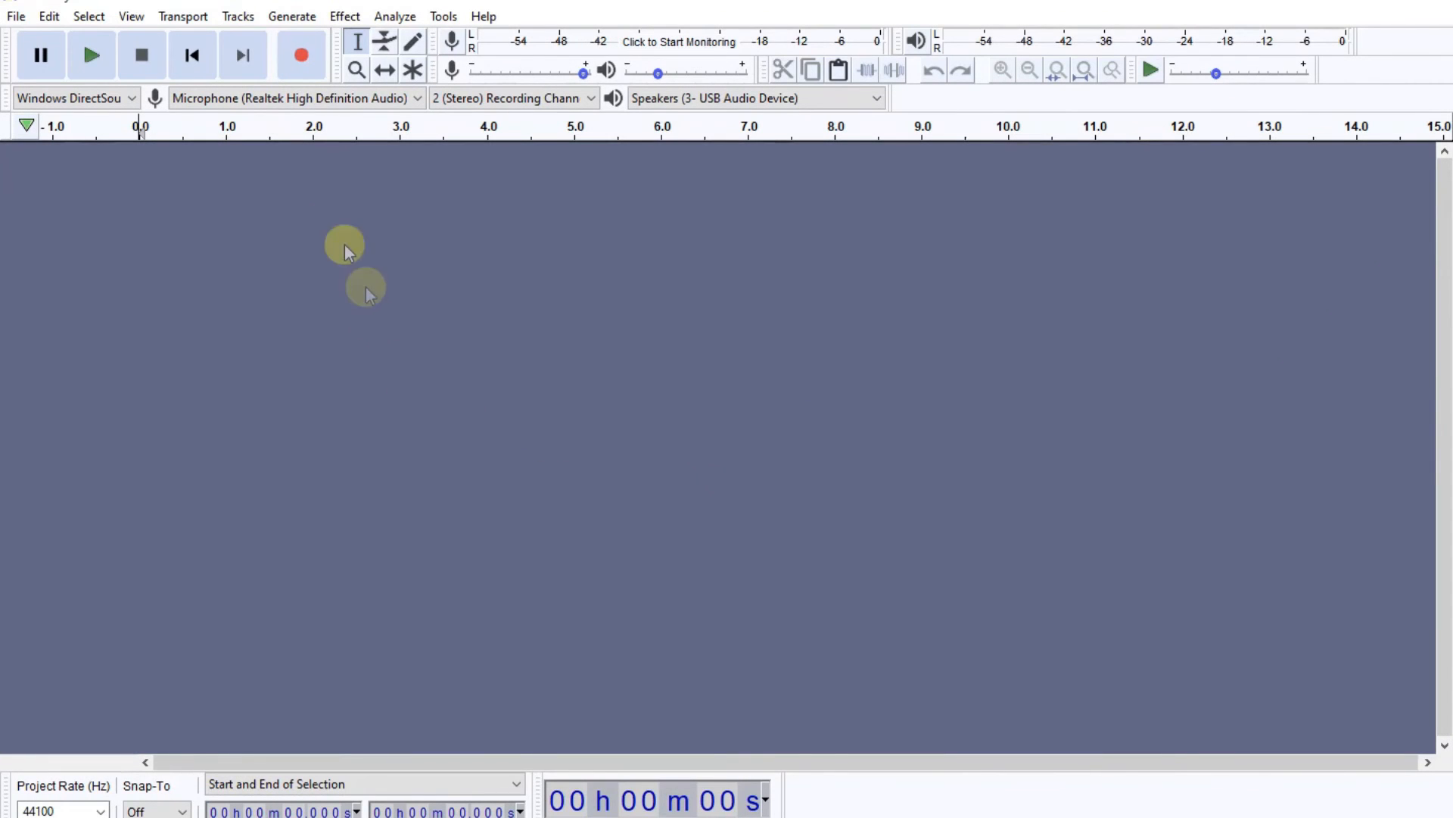
Record about 12 seconds of voice with the Realtek microphone and cut the silence after and before the speech
left_click(309, 99)
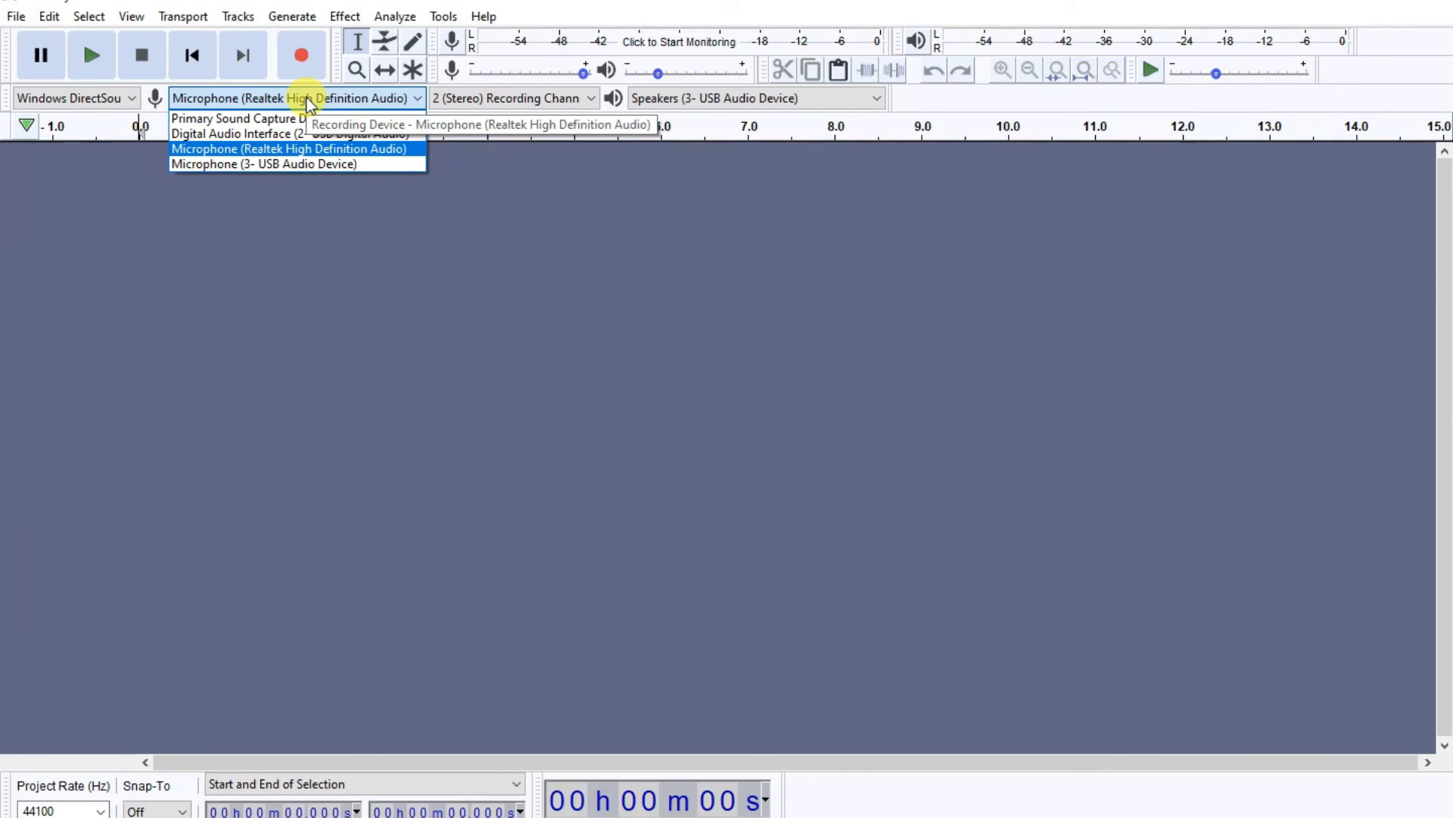
left_click(309, 99)
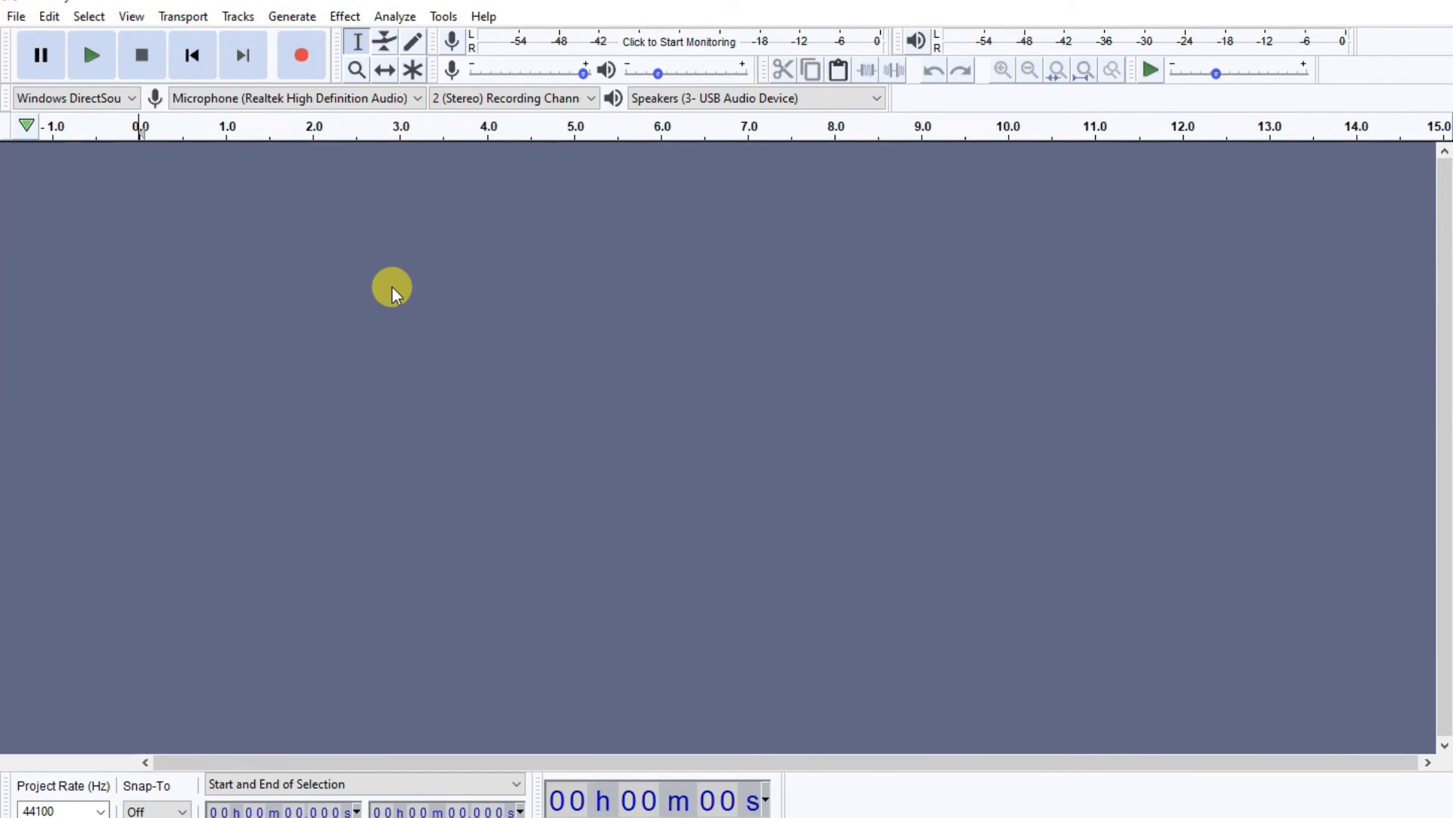
left_click(298, 62)
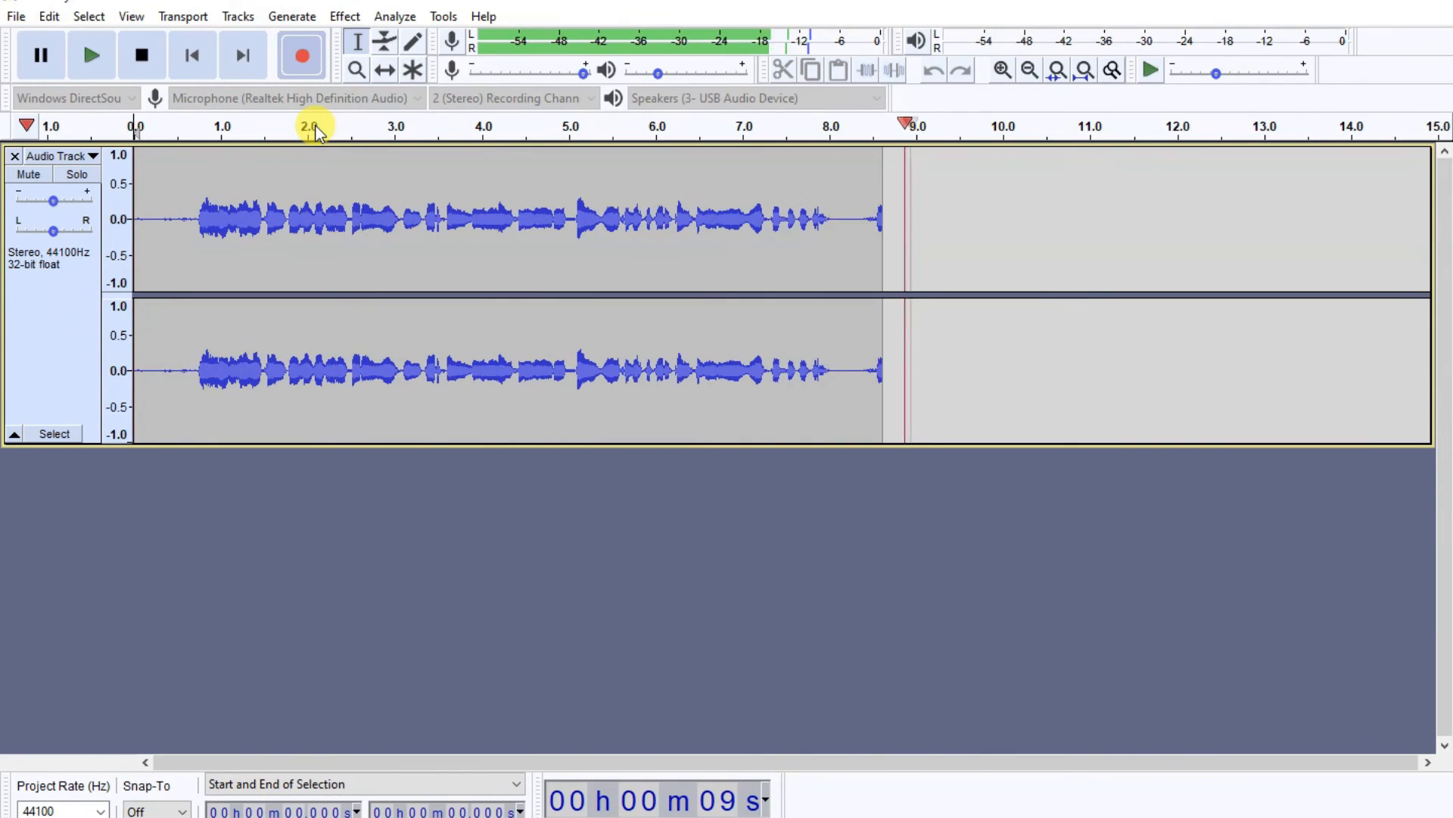
left_click(145, 56)
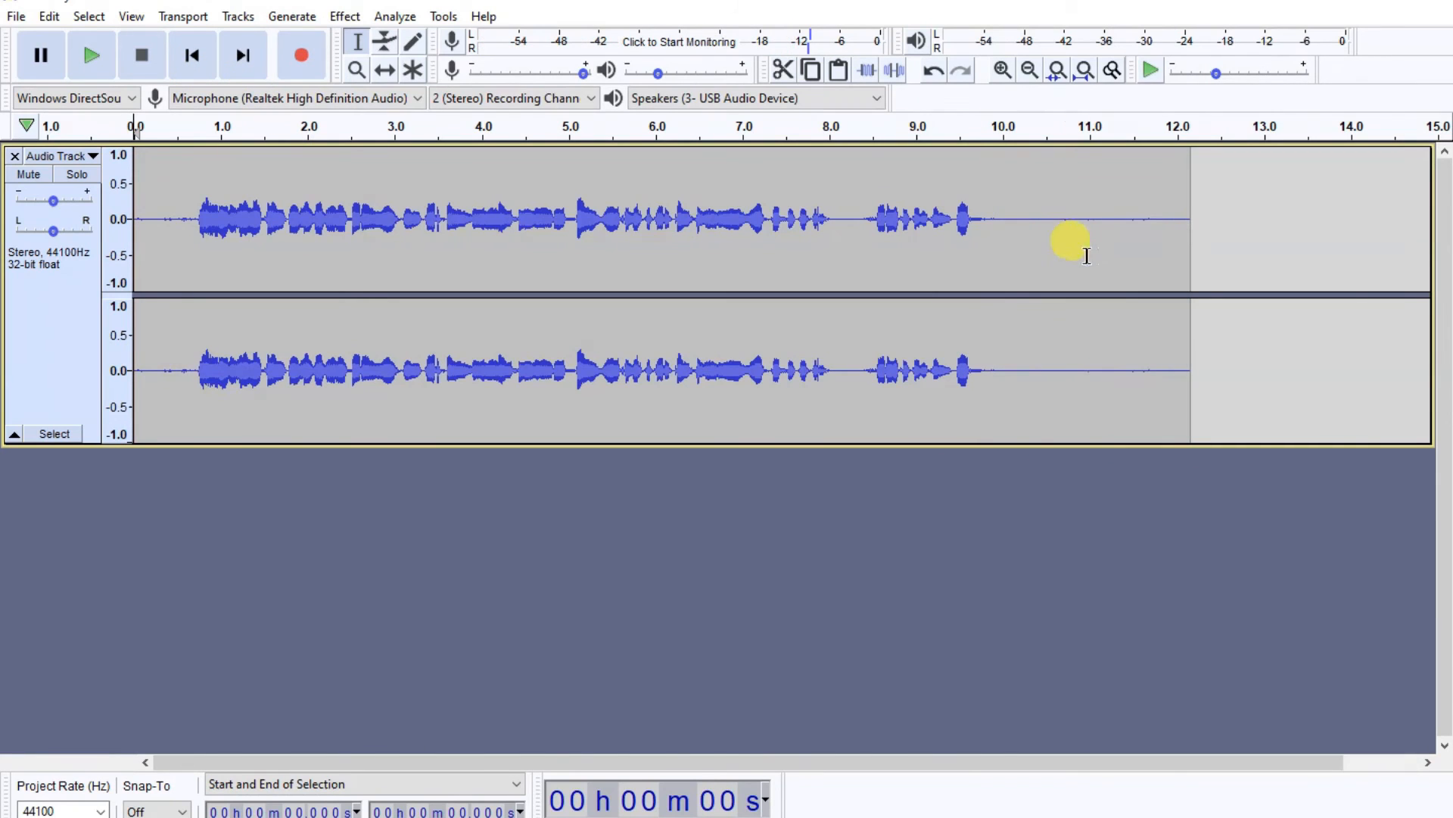
left_click_drag(1038, 247, 1378, 250)
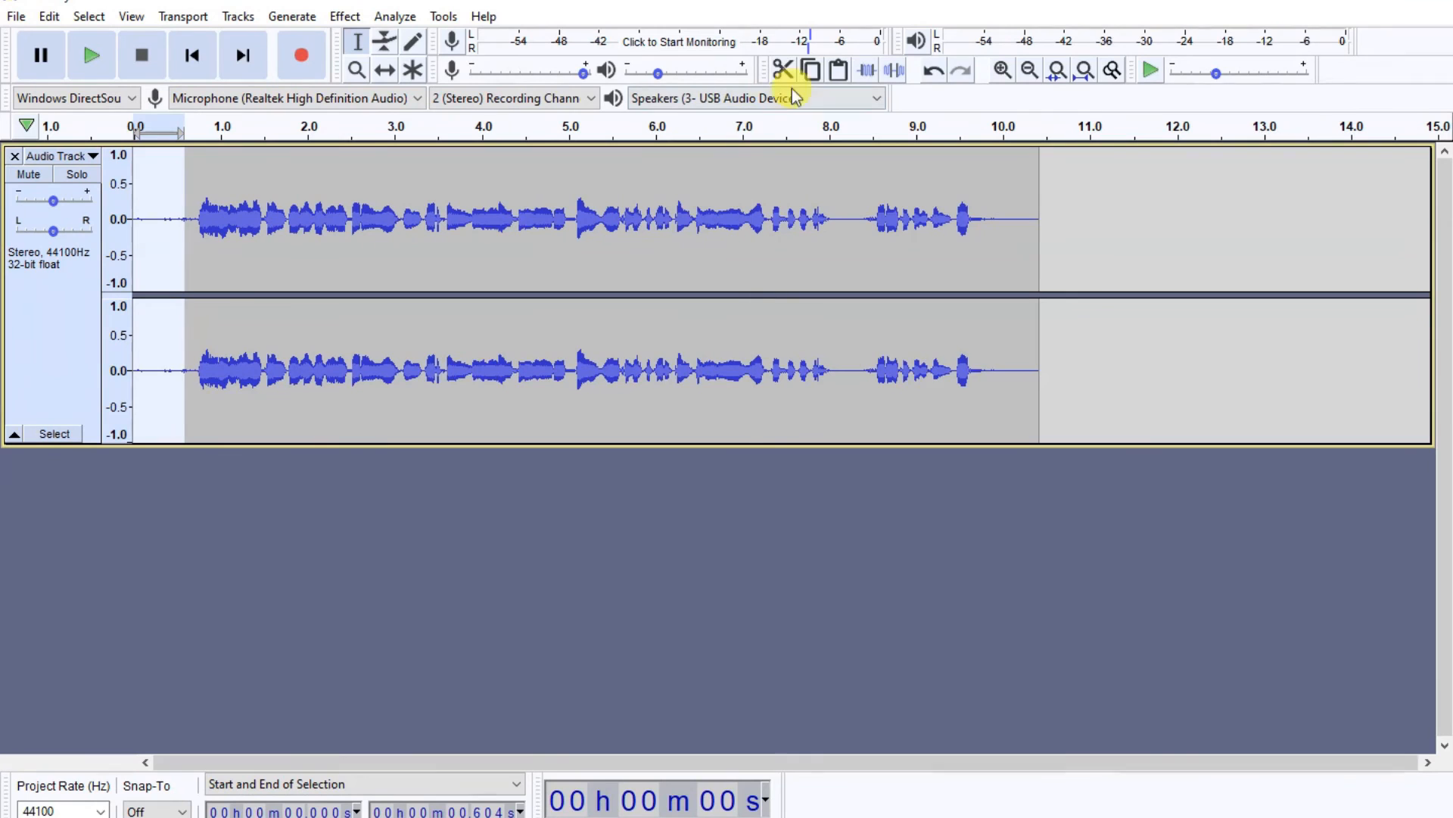
left_click(784, 70)
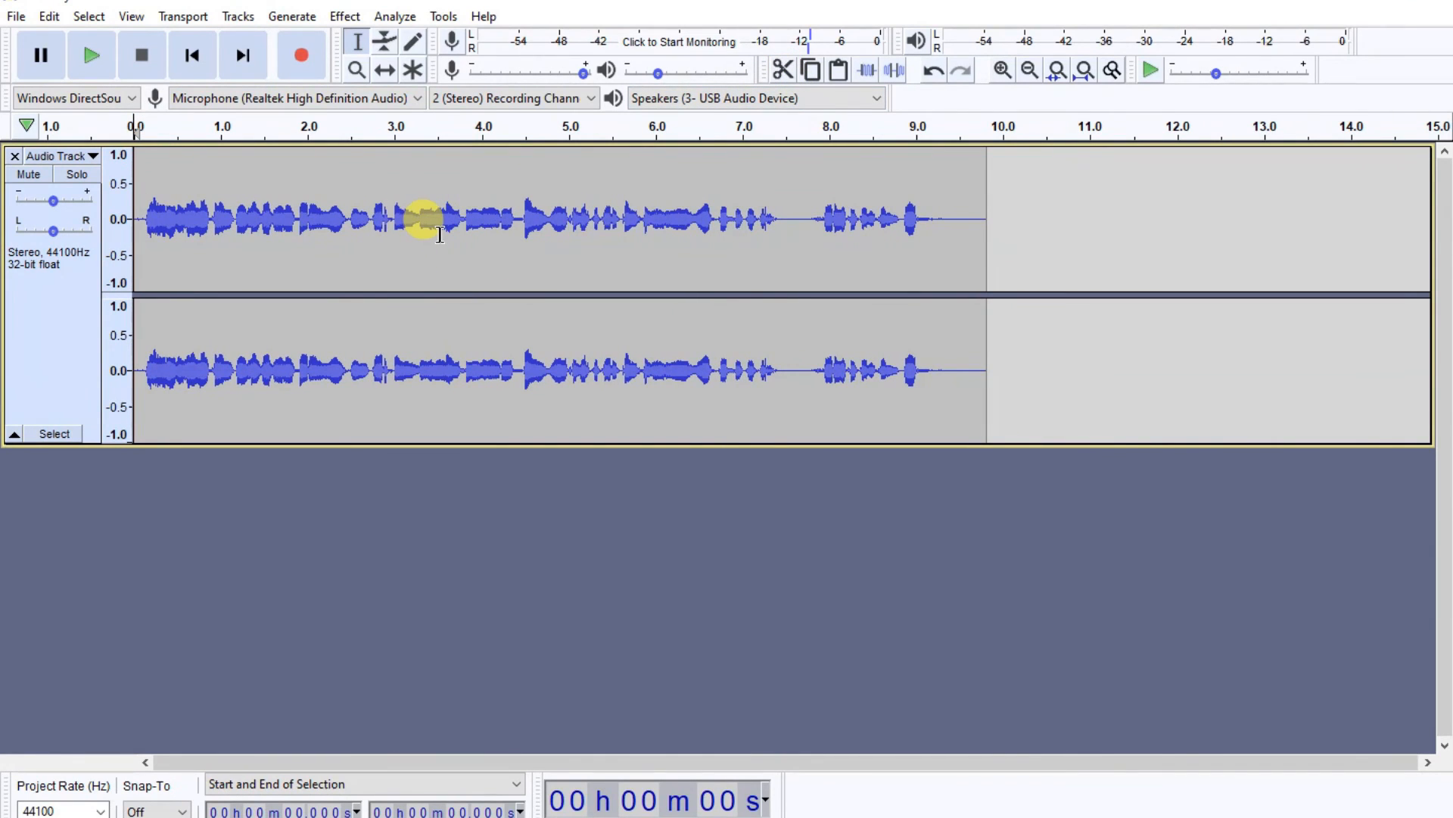
Export the recording as the MP3 file untitled.mp3 into a new folder named tes inside Music
left_click(15, 16)
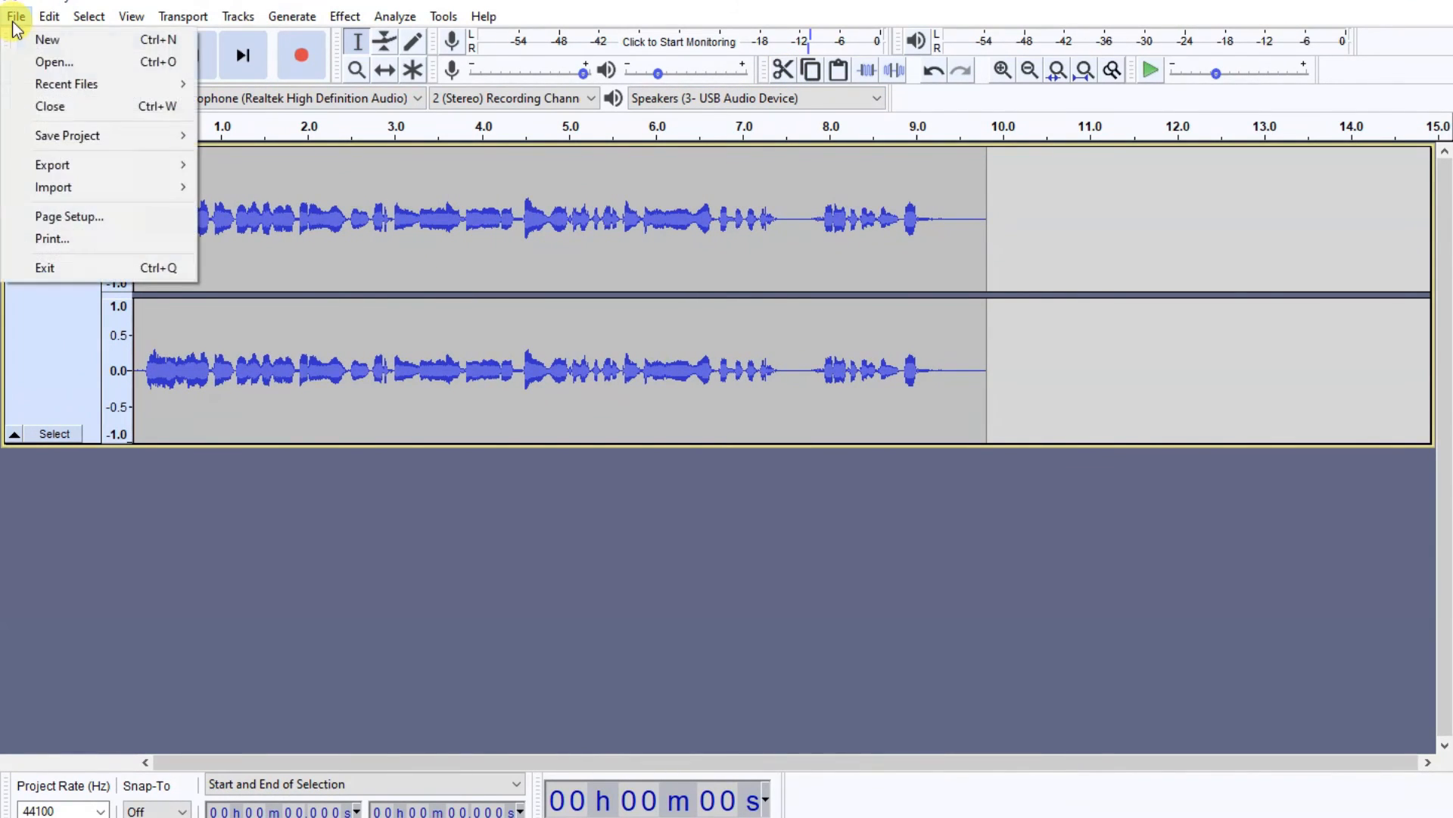
mouse_move(85, 165)
left_click(234, 168)
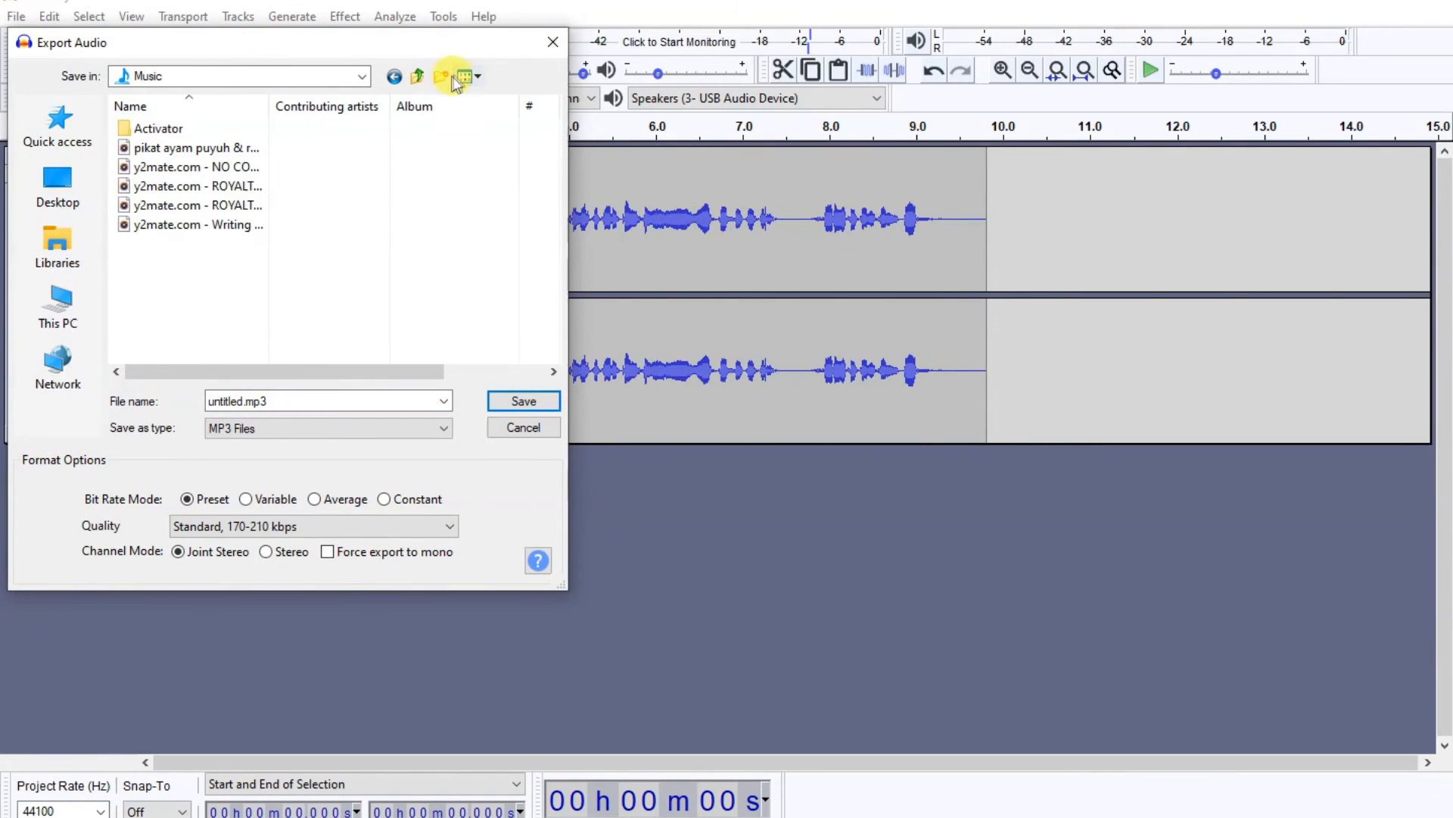
left_click(447, 76)
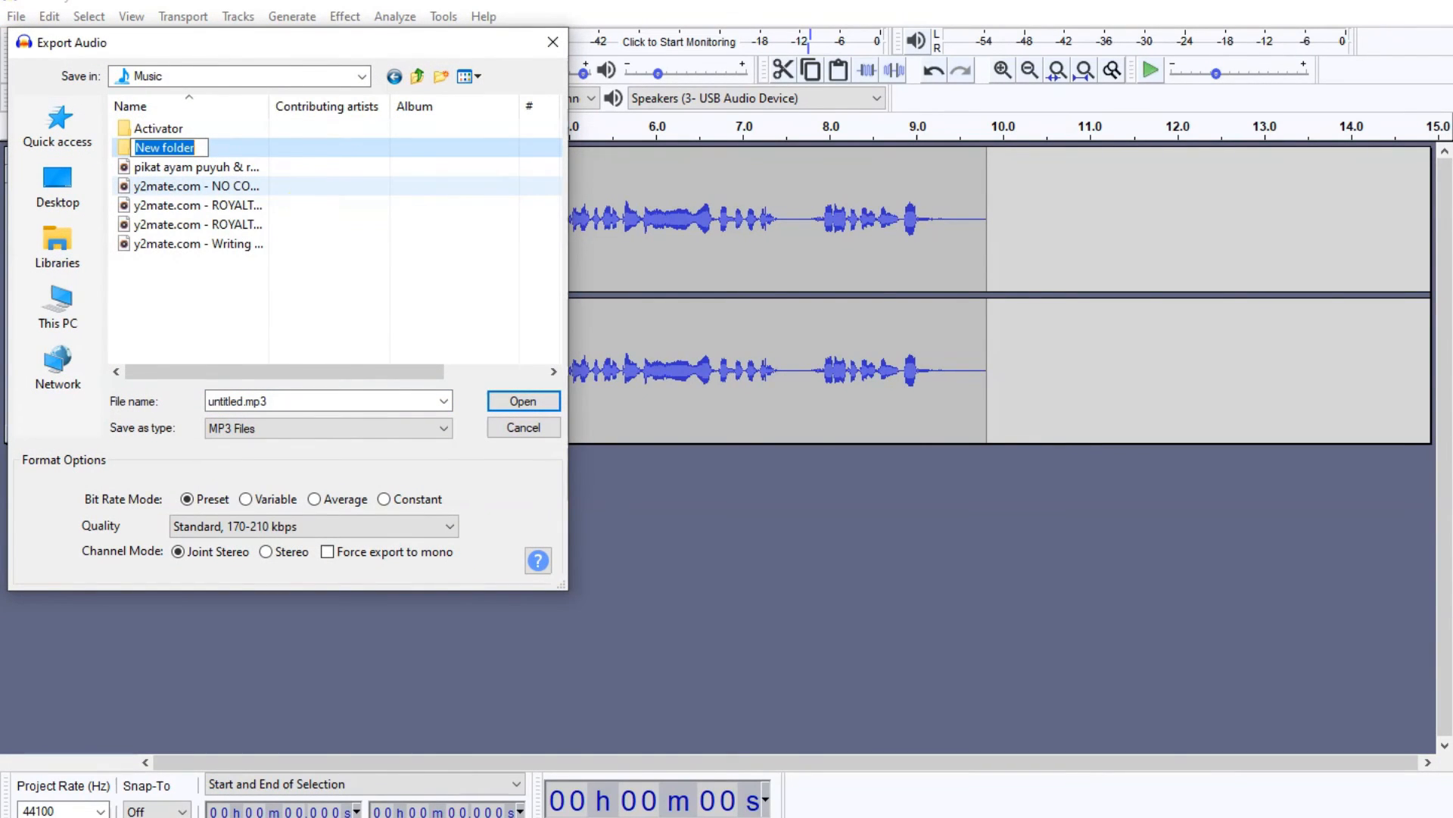
type("tes")
key("Return")
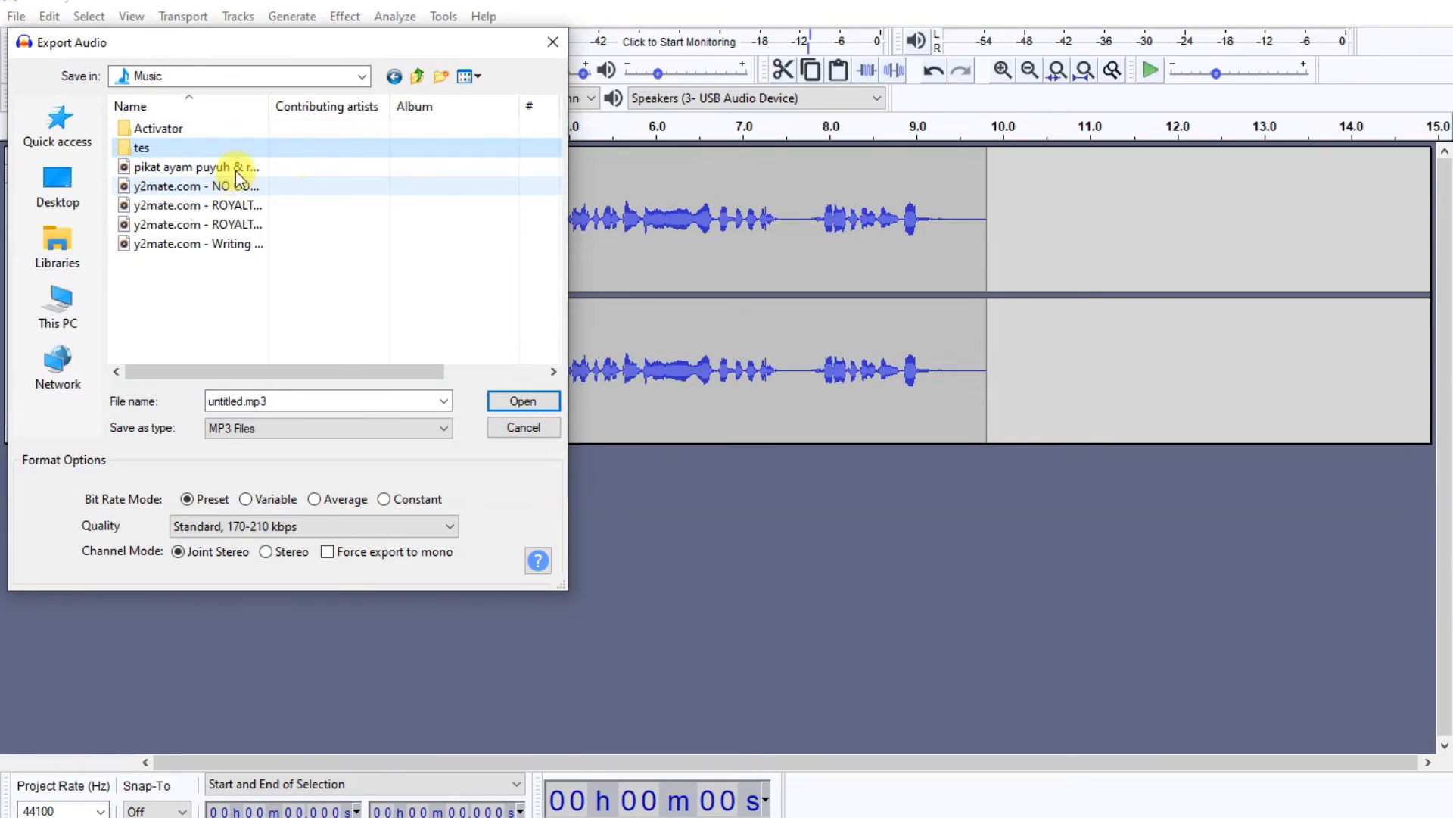
double_click(300, 150)
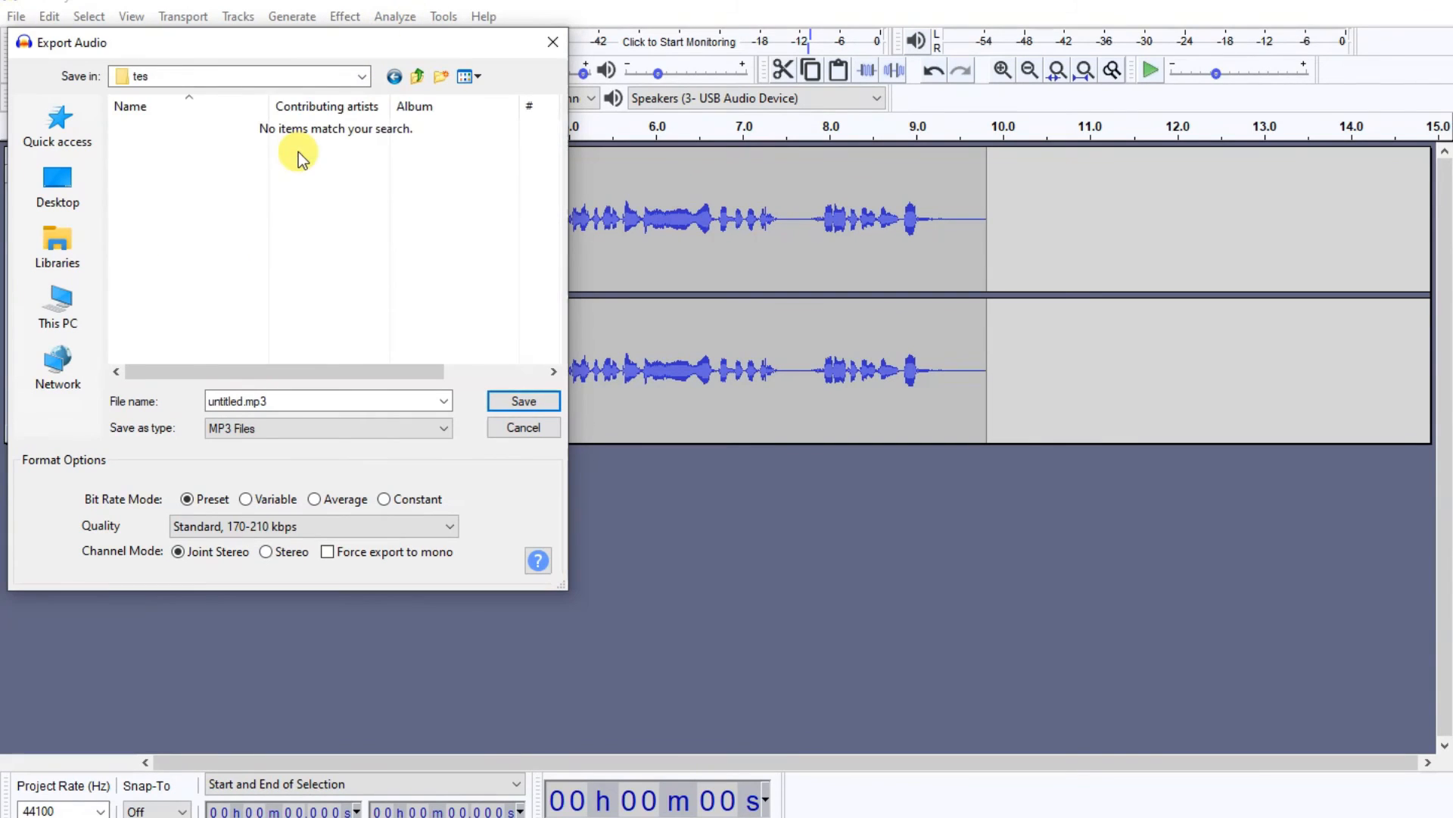
left_click(499, 401)
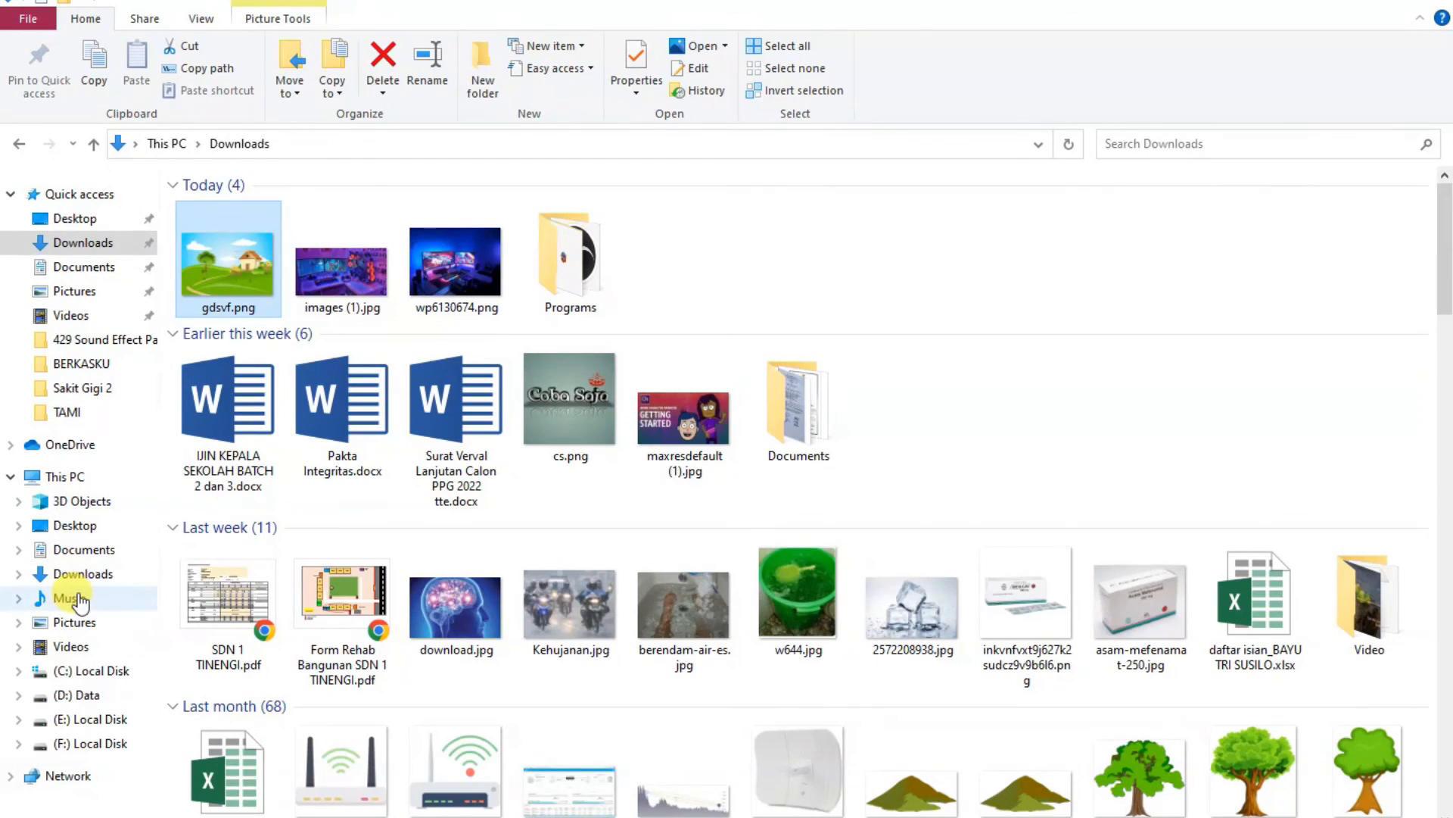
Import untitled.mp3 from Music's tes folder in File Explorer into the Character Animator project and add it to Scene 1 below the take 1 audio
left_click(69, 597)
double_click(201, 203)
left_click_drag(231, 218, 145, 165)
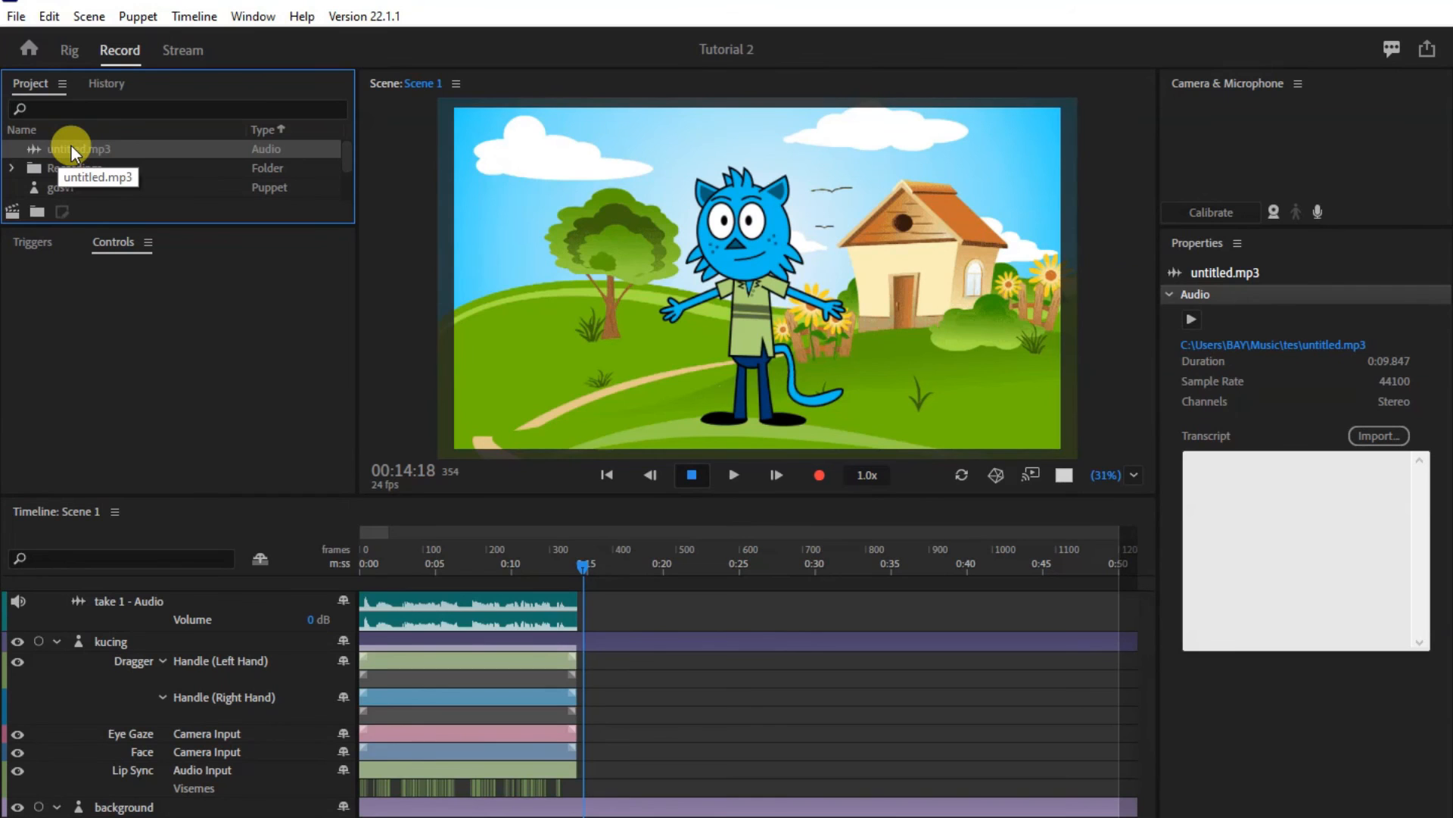
left_click_drag(83, 150, 145, 633)
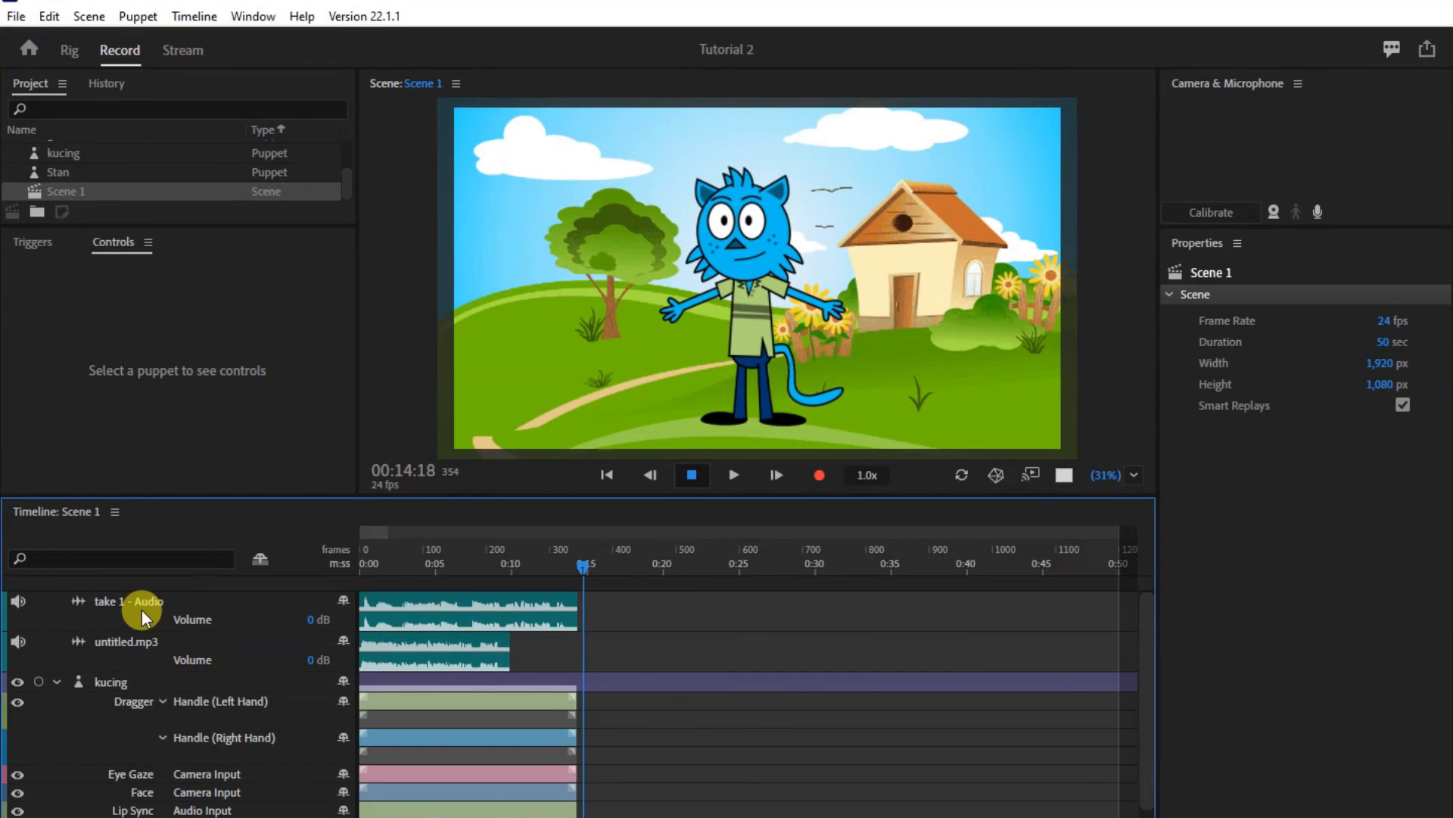
Move the untitled.mp3 clip so it starts at 00:14:03, slightly overlapping the end of the take 1 audio
left_click(129, 638)
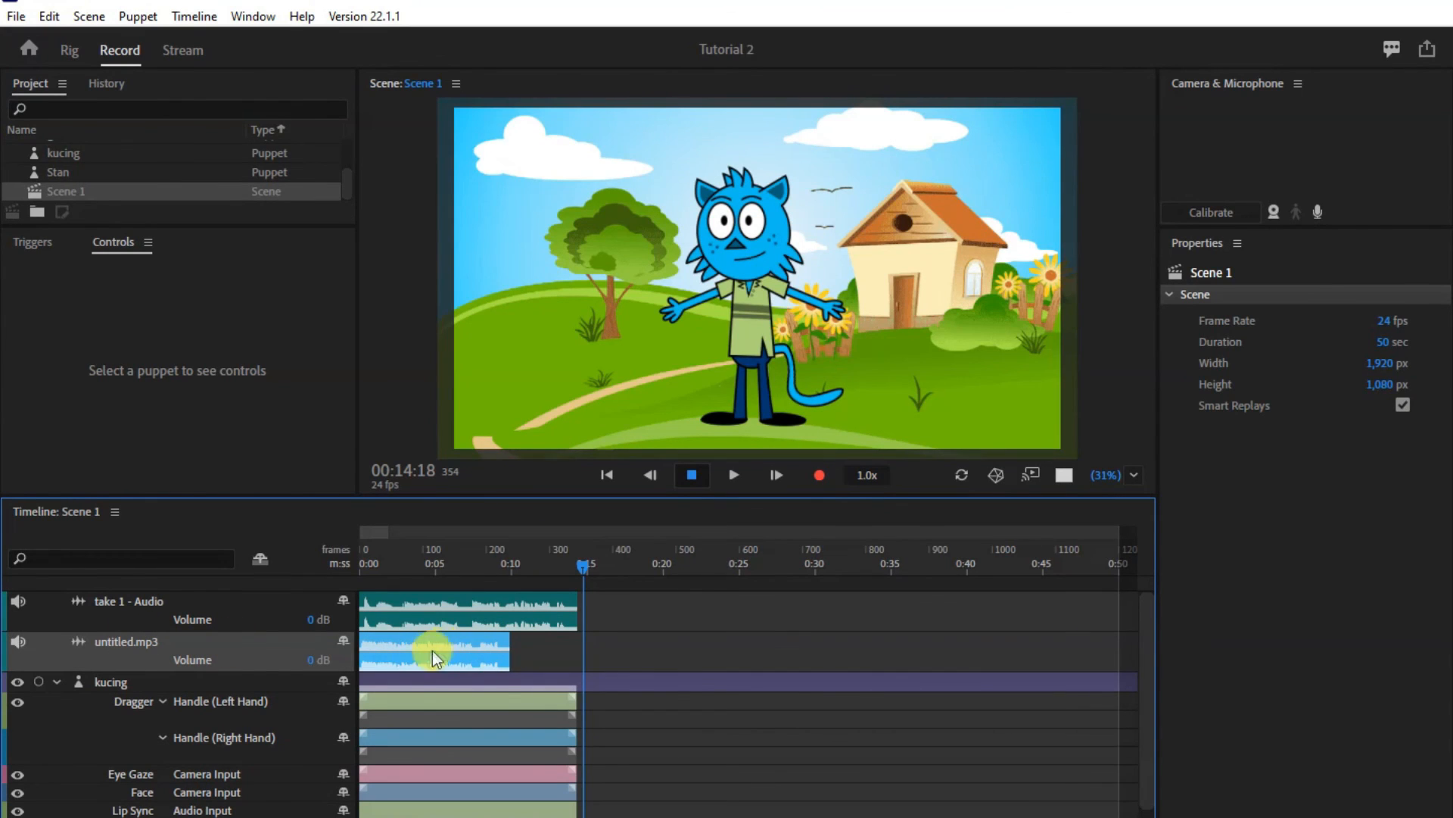
left_click_drag(423, 661, 644, 659)
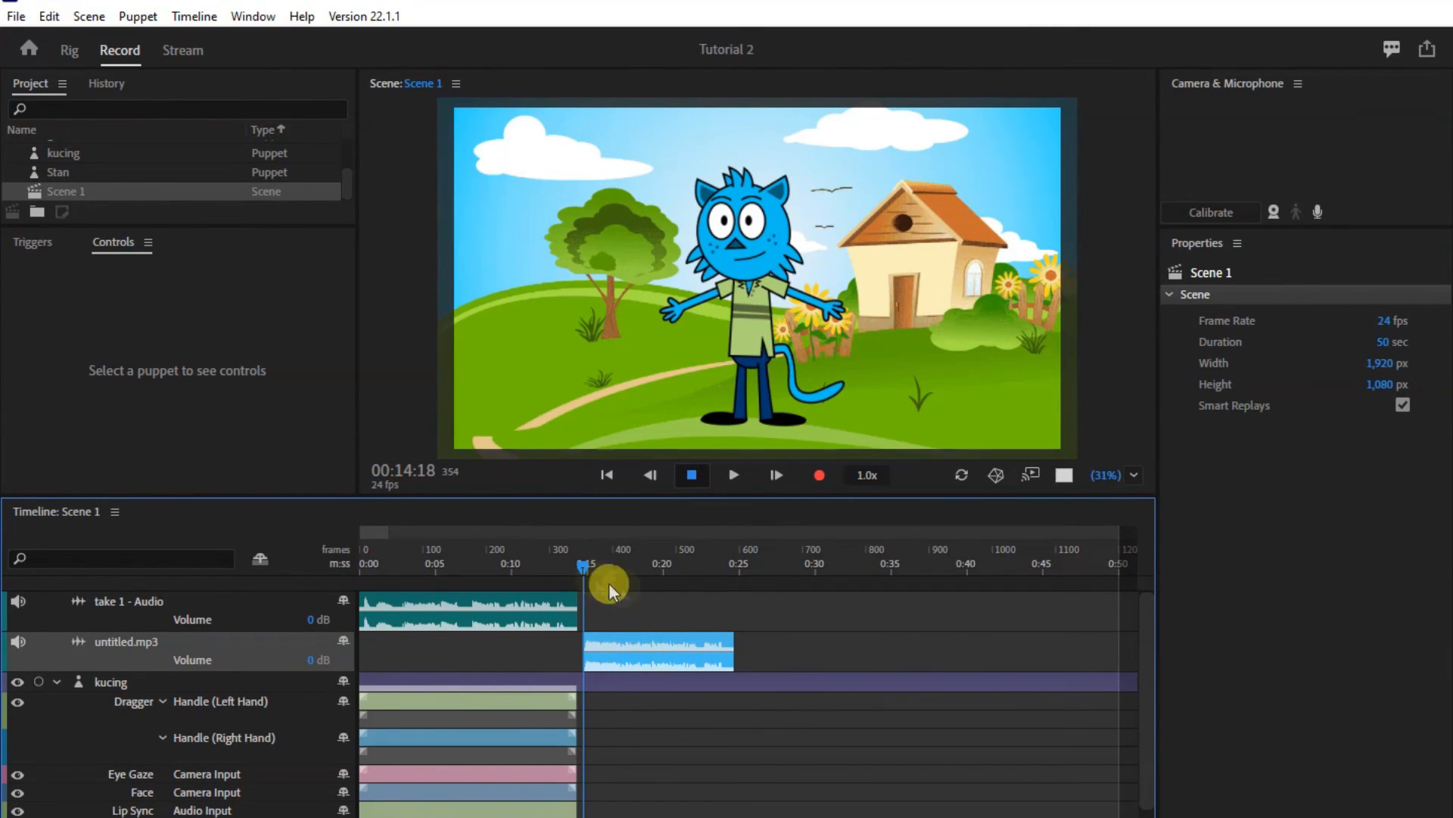
key("equal")
key("equal")
key("equal")
key("equal")
key("equal")
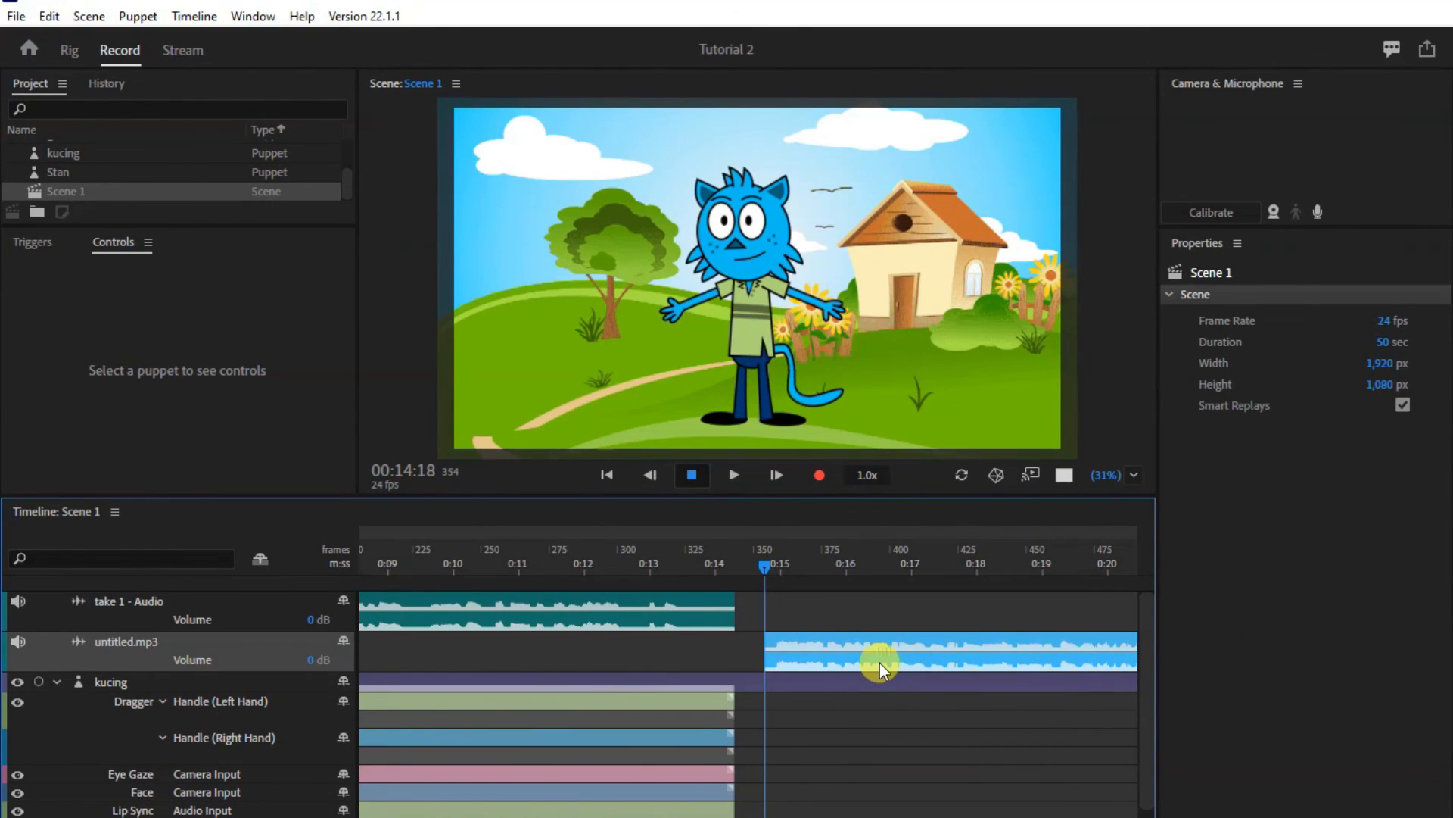
mouse_move(879, 663)
left_mouse_down()
mouse_move(891, 664)
mouse_move(852, 667)
left_mouse_up()
left_click_drag(763, 564, 723, 574)
left_click_drag(742, 661, 734, 666)
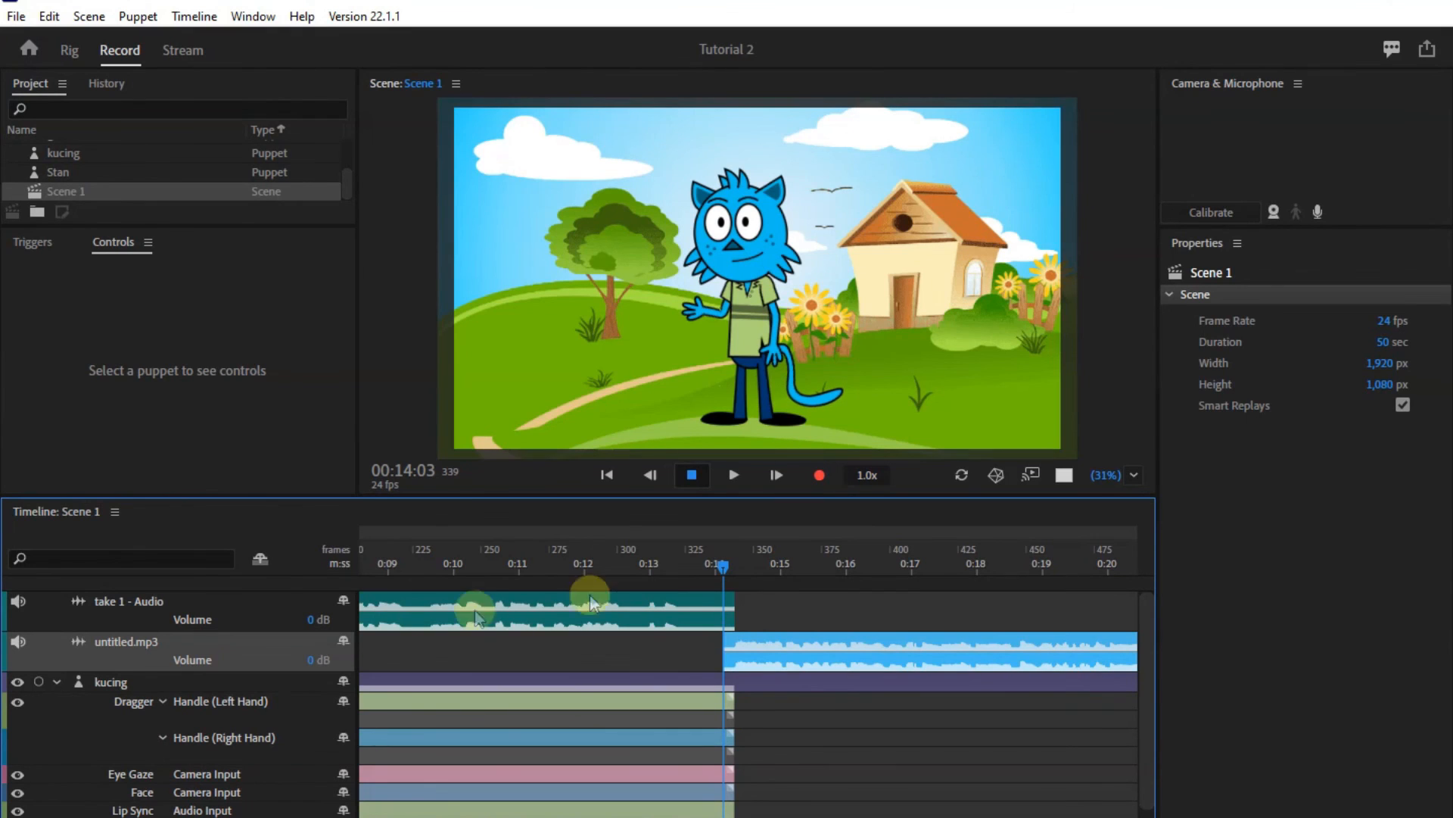
Rename the untitled.mp3 track in the timeline as "audio external"
right_click(103, 666)
left_click(133, 676)
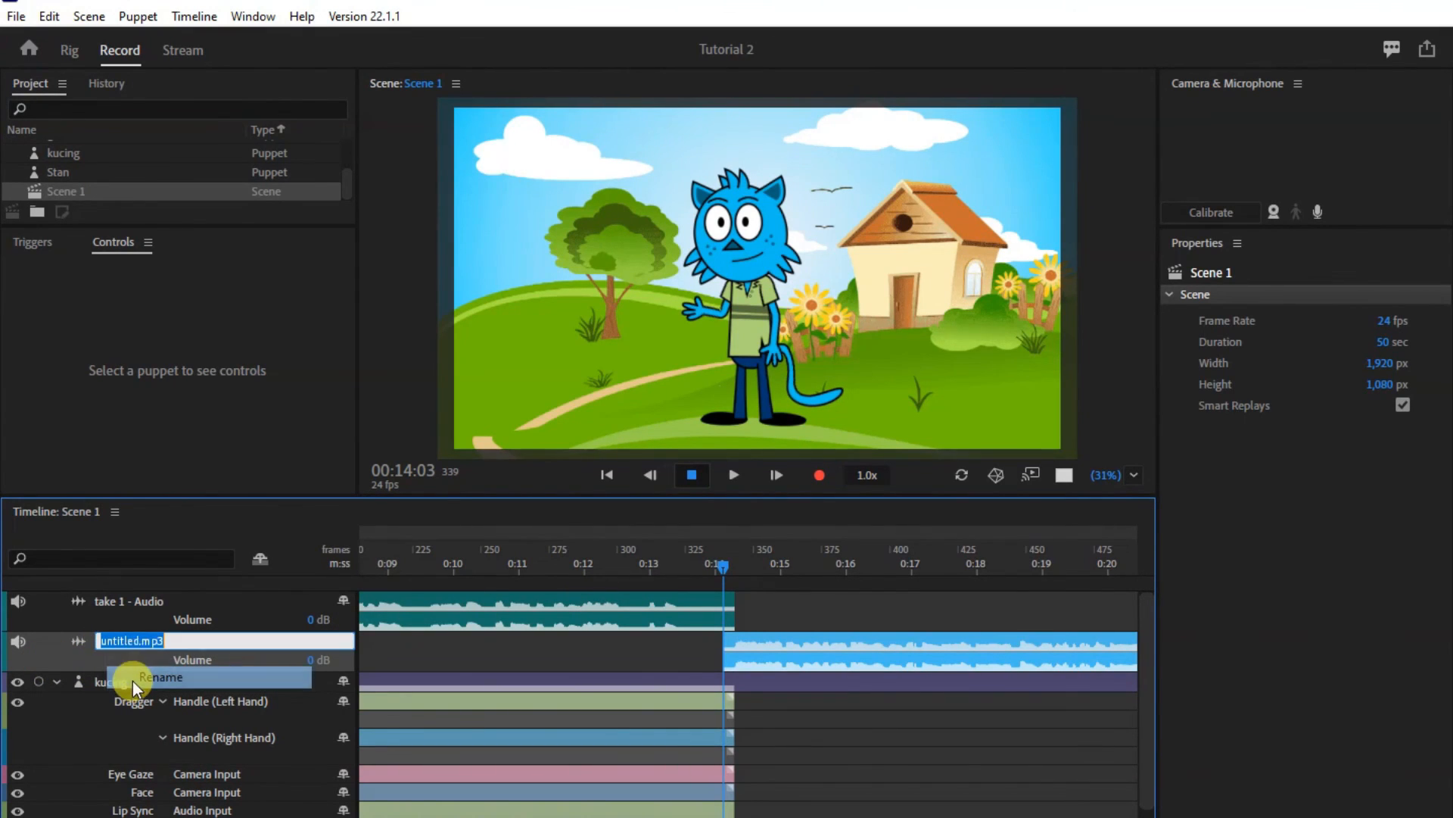
type("audio external")
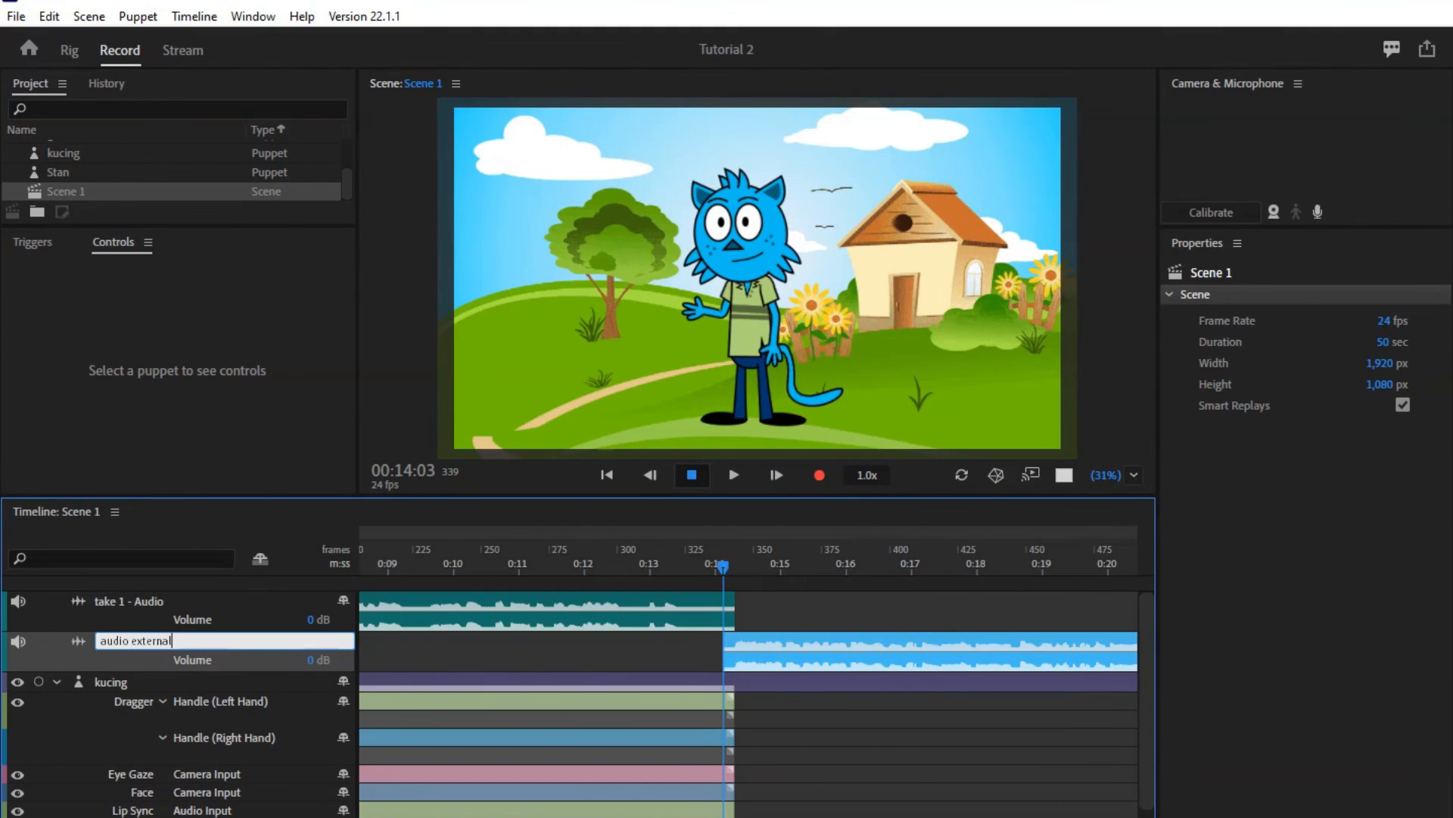
left_click(134, 657)
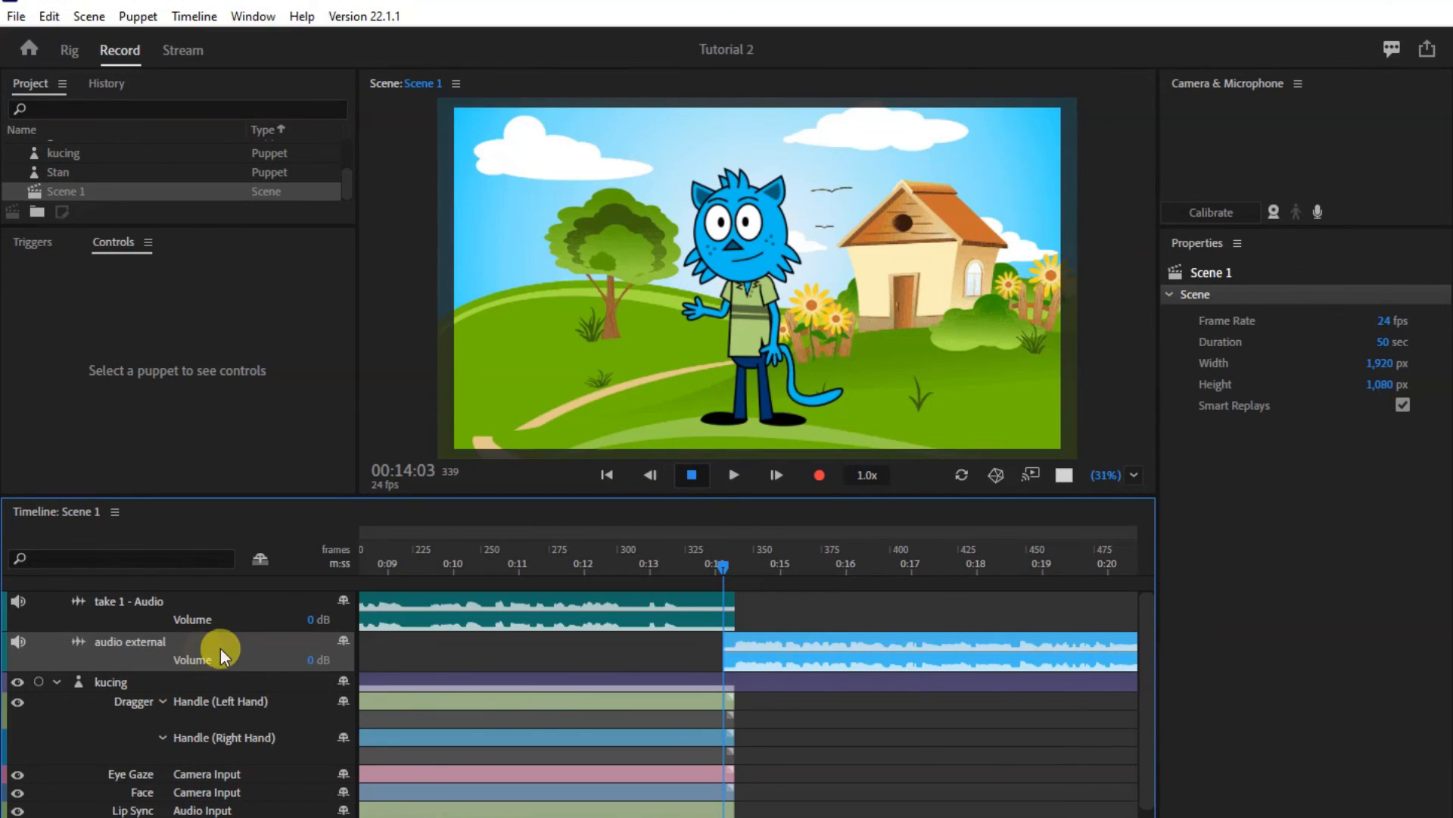
Select the audio external and kucing tracks together and compute a lip sync take from the scene audio
left_click(100, 683)
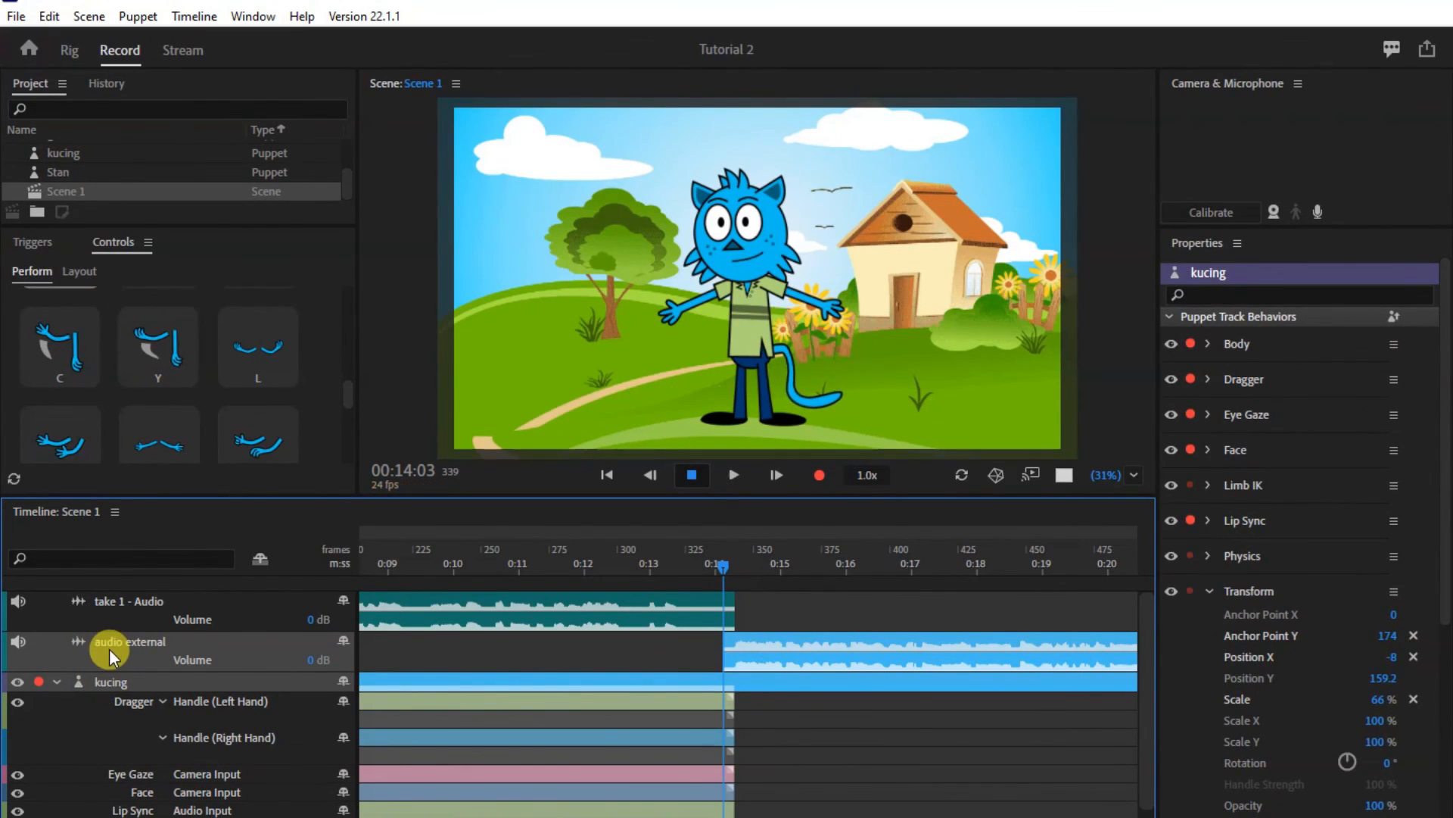
left_click(109, 648)
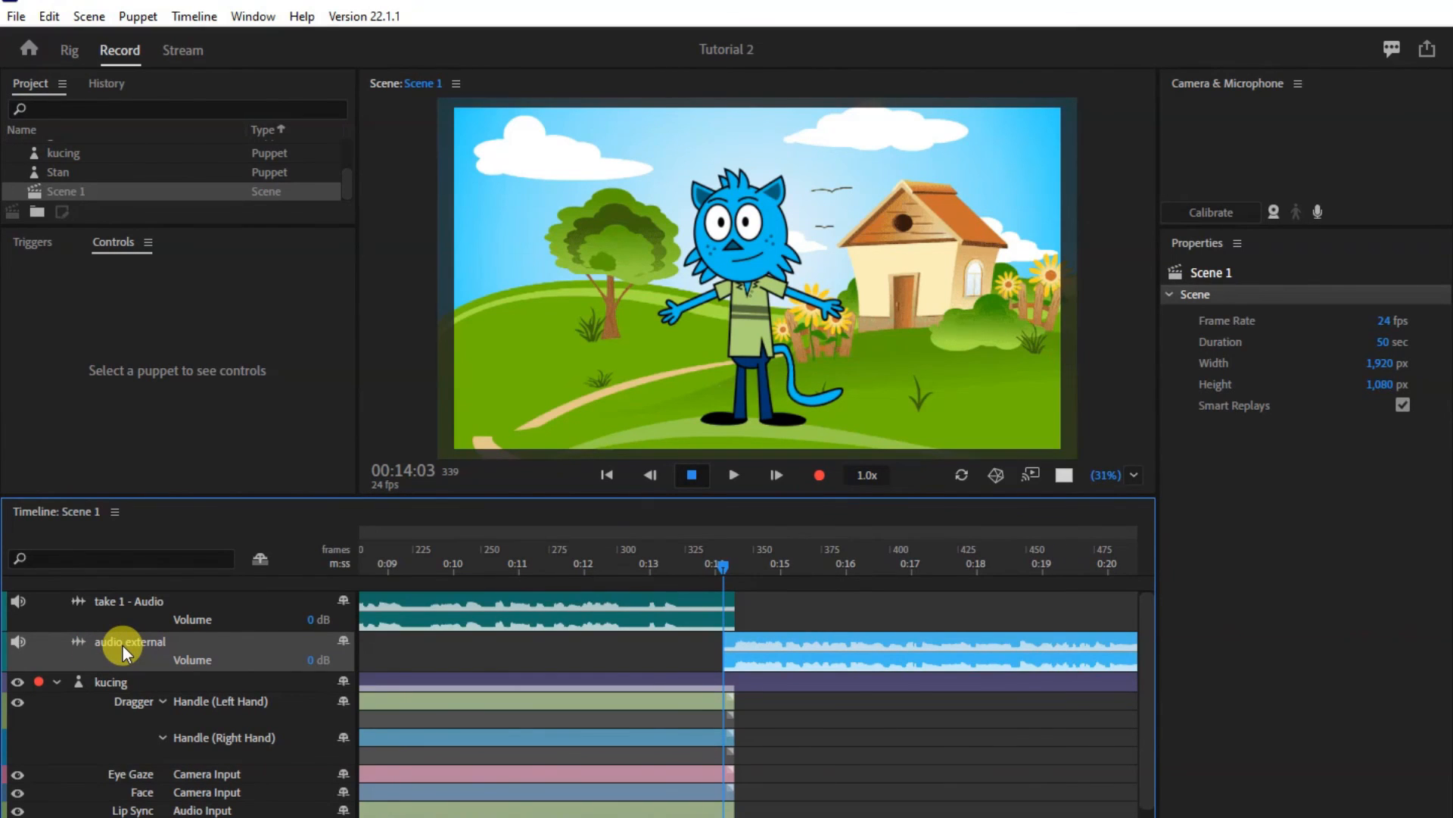
left_click(109, 688)
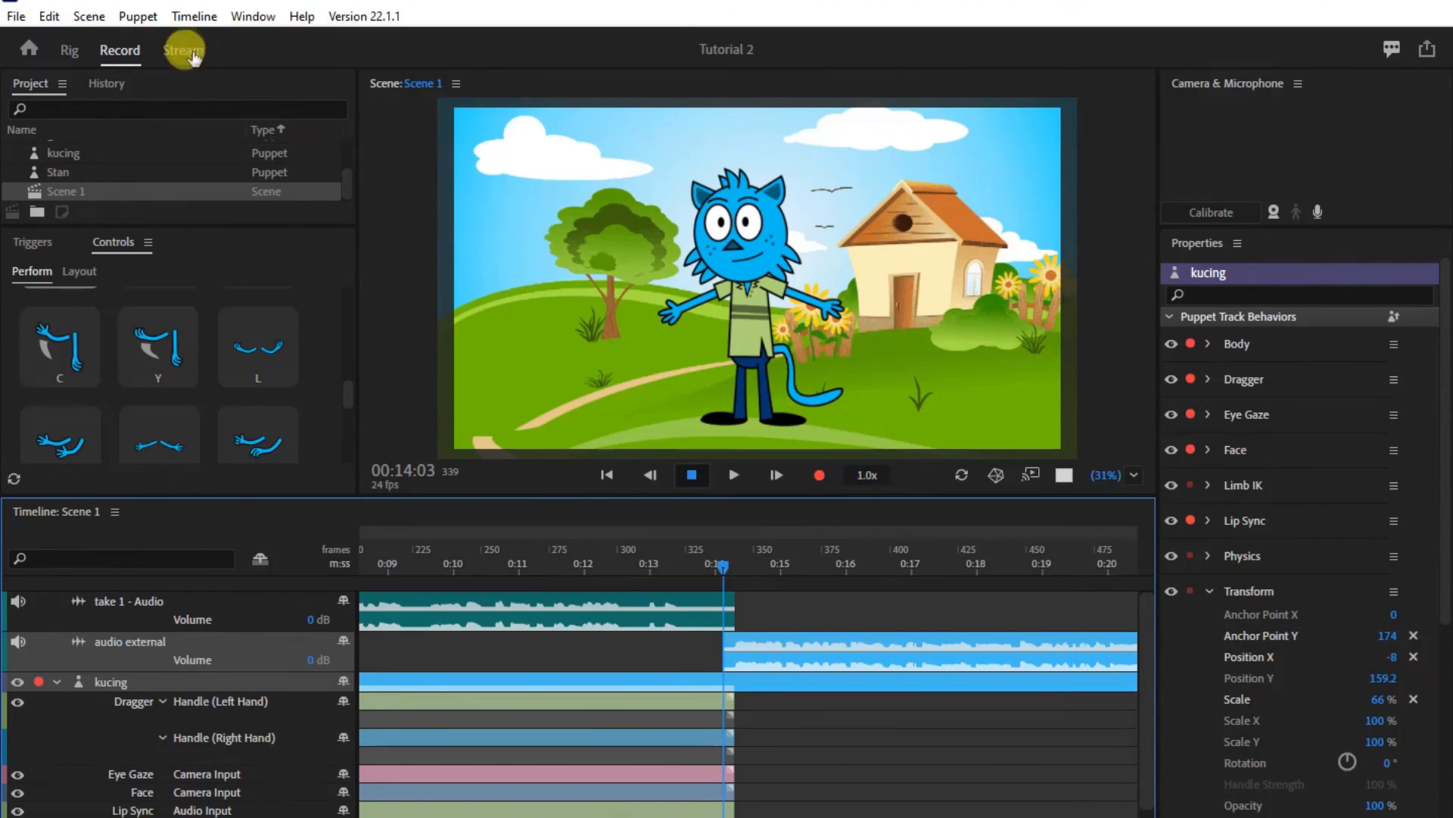
left_click(198, 20)
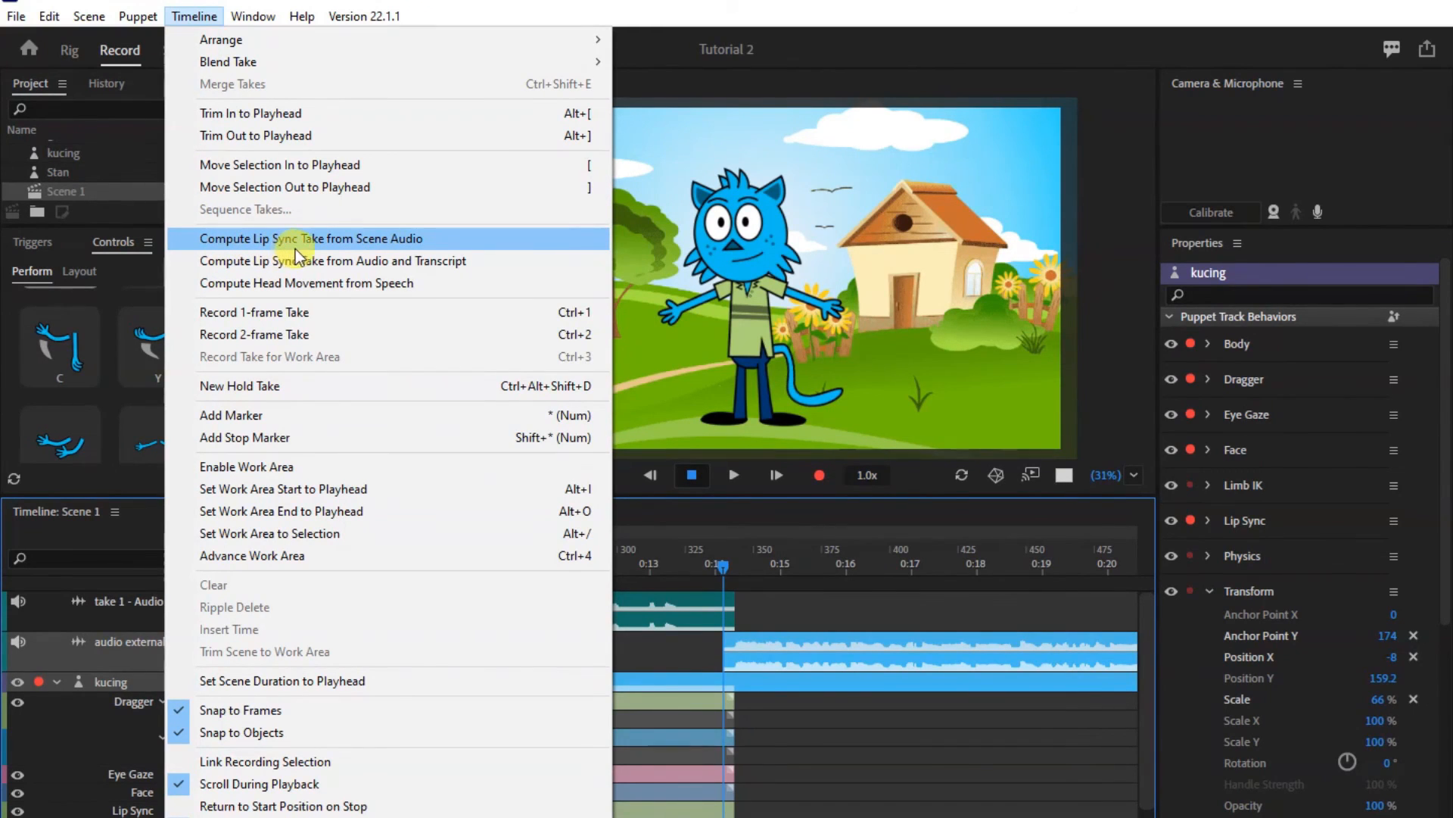
left_click(379, 239)
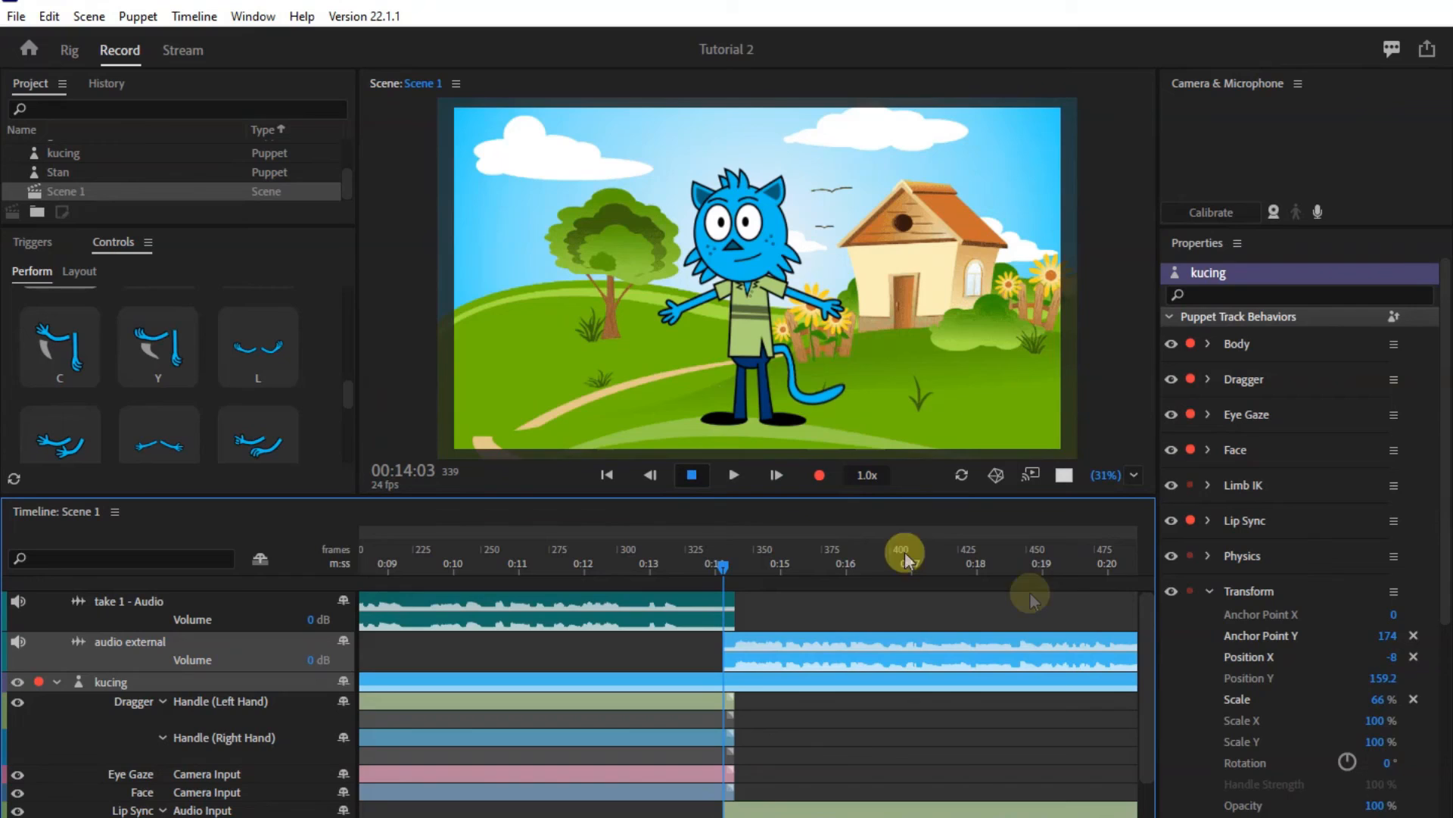
Review the new viseme track, play the scene through the external audio and place the playhead at 00:23:18
left_click_drag(1149, 630, 1142, 698)
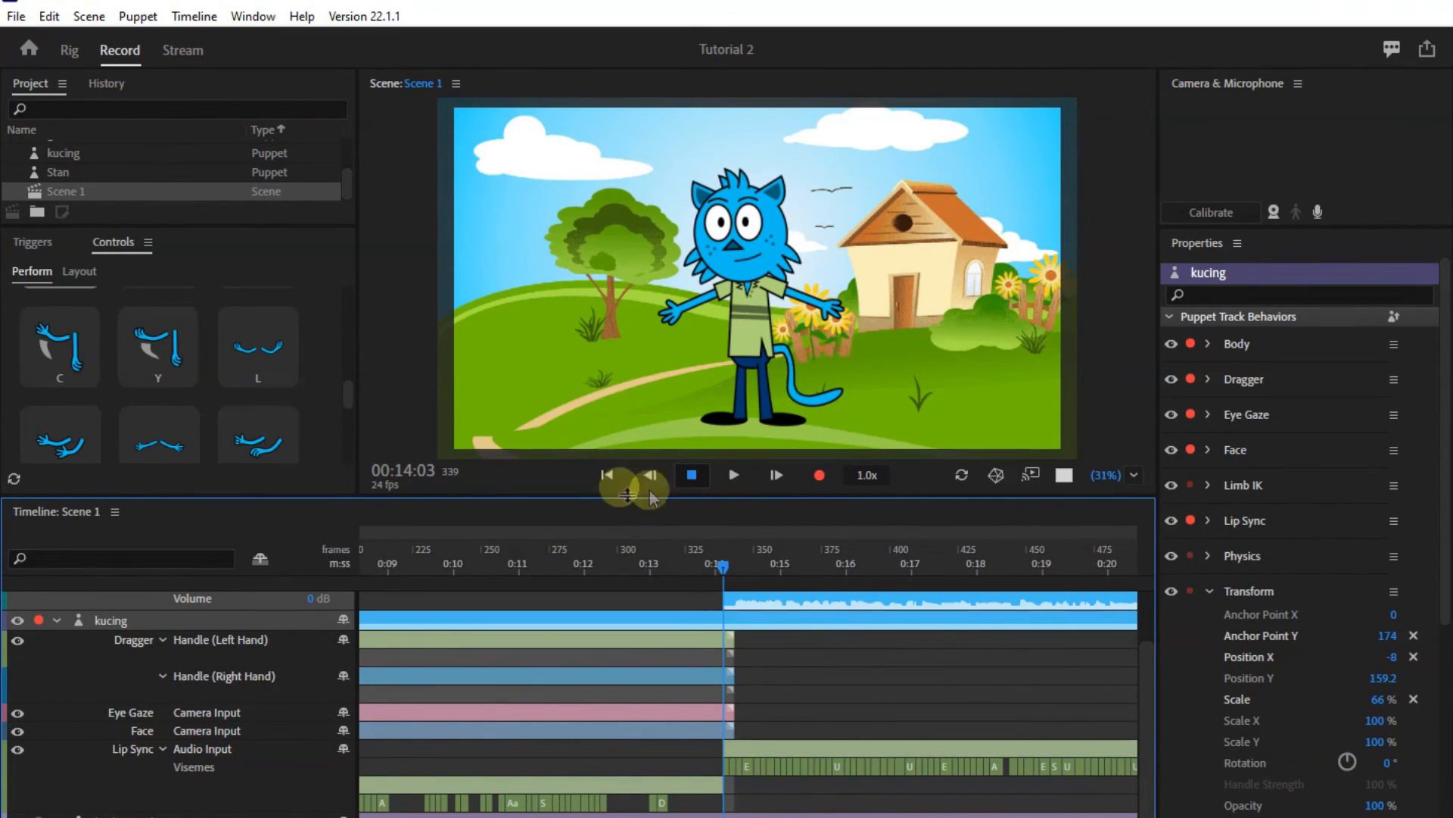
left_click(723, 479)
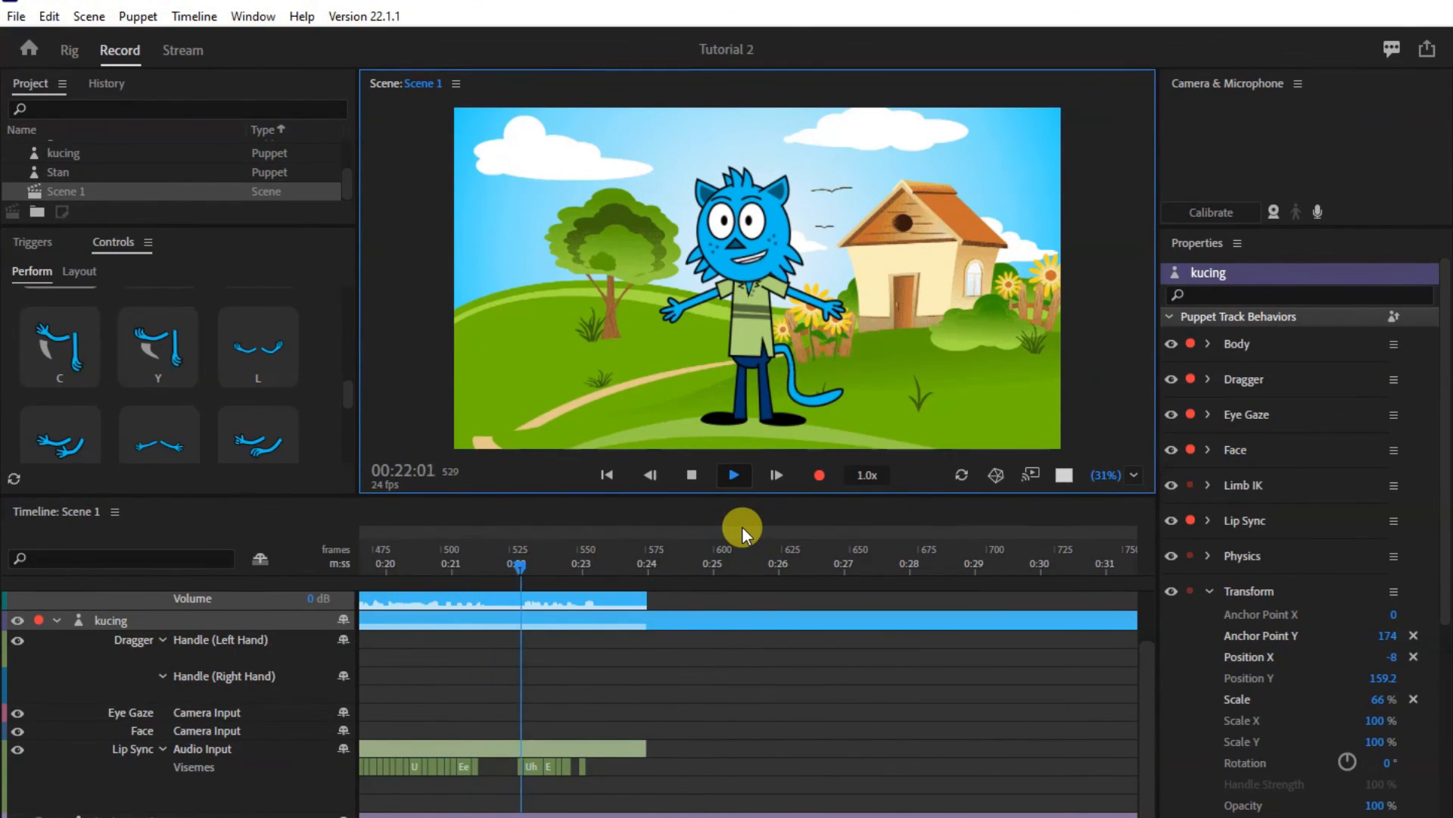
key("space")
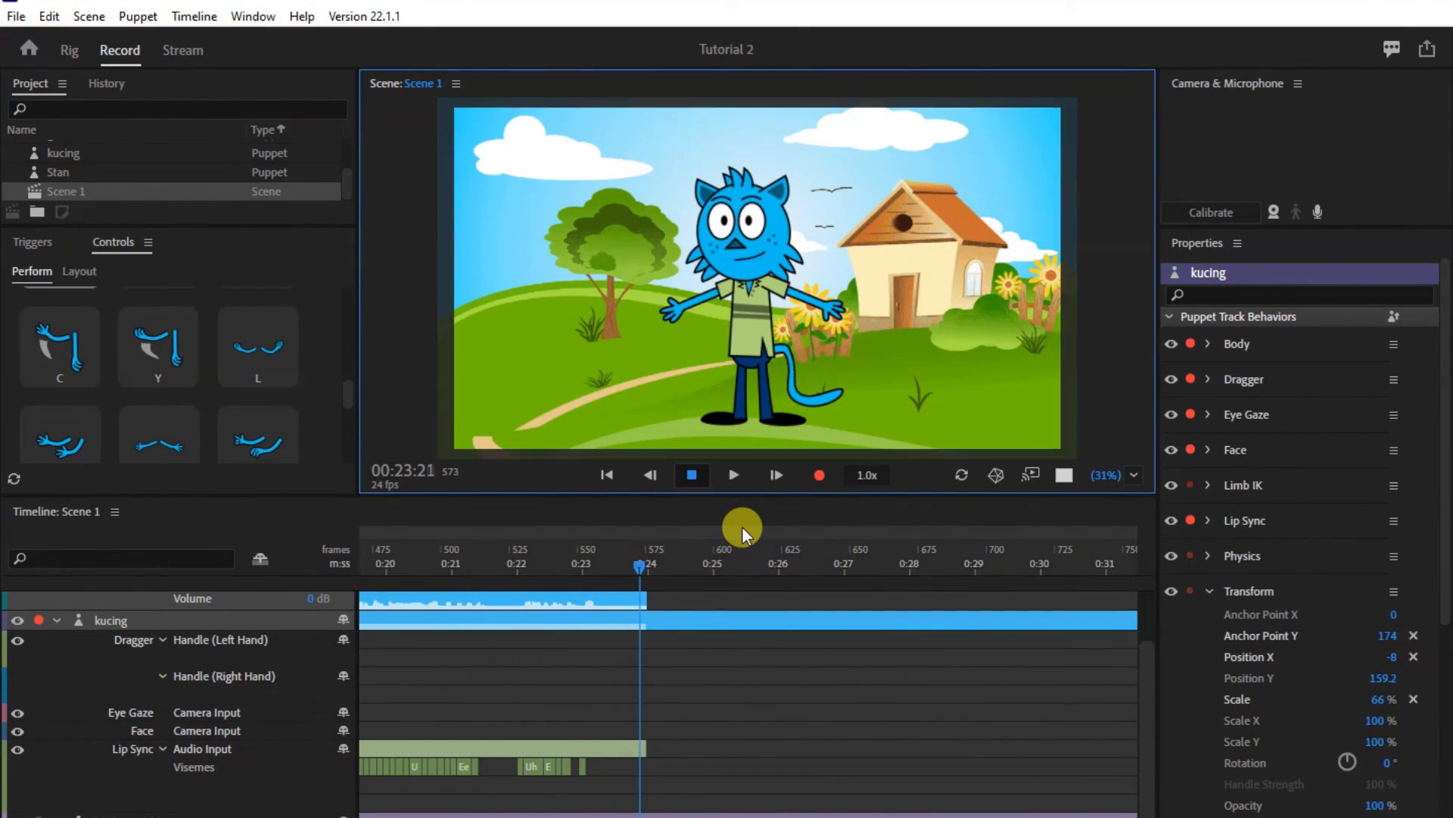
left_click(632, 566)
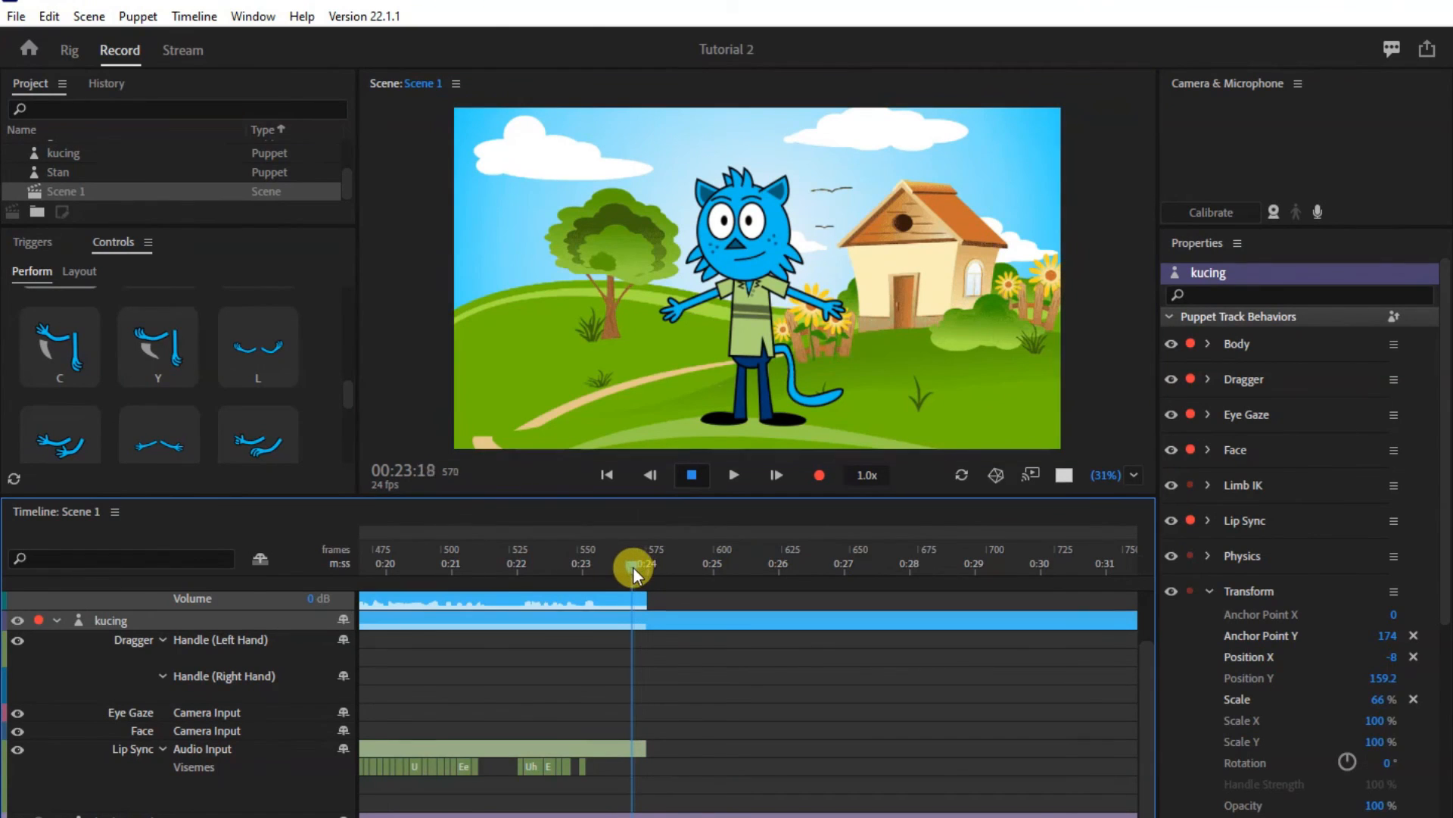